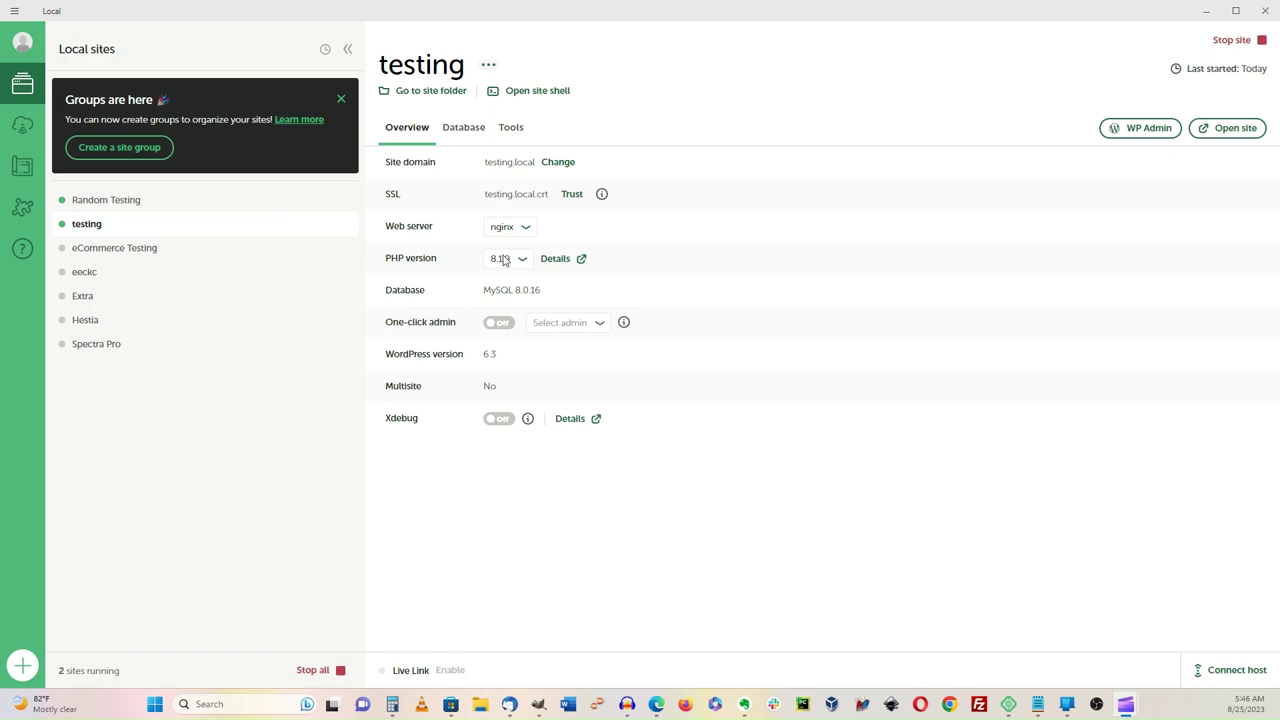
double_click(442, 24)
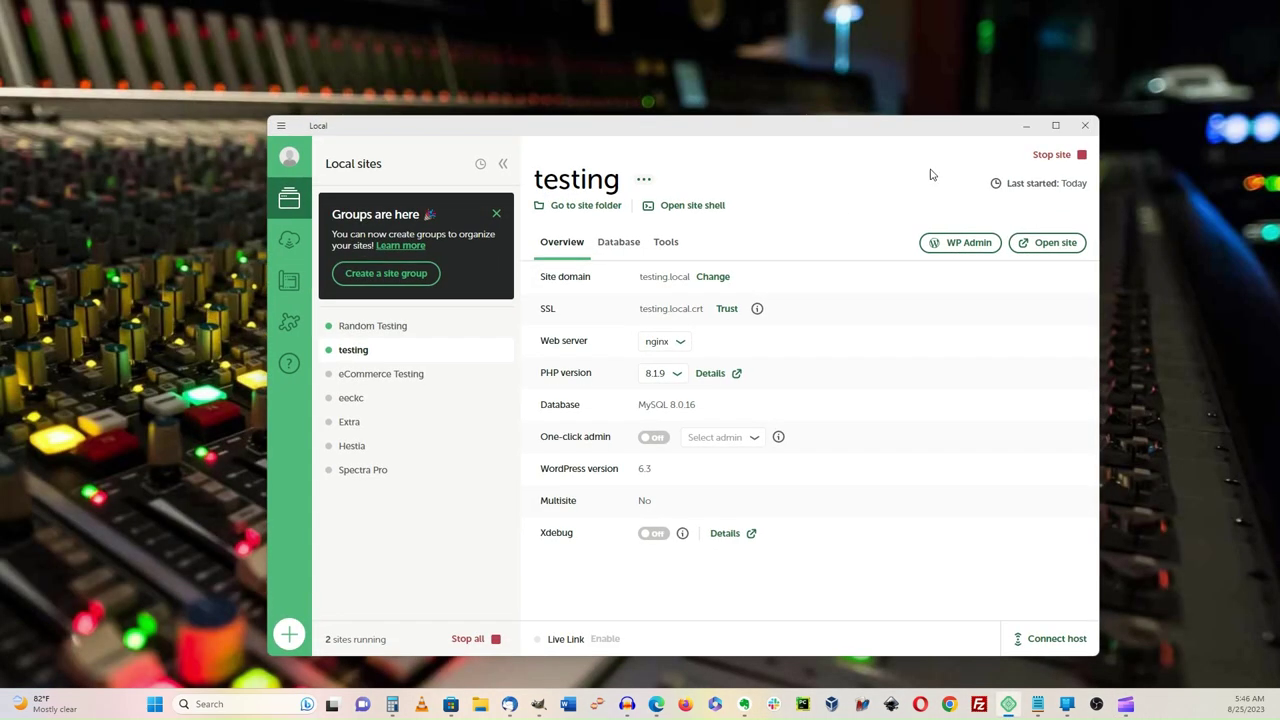
click(1055, 125)
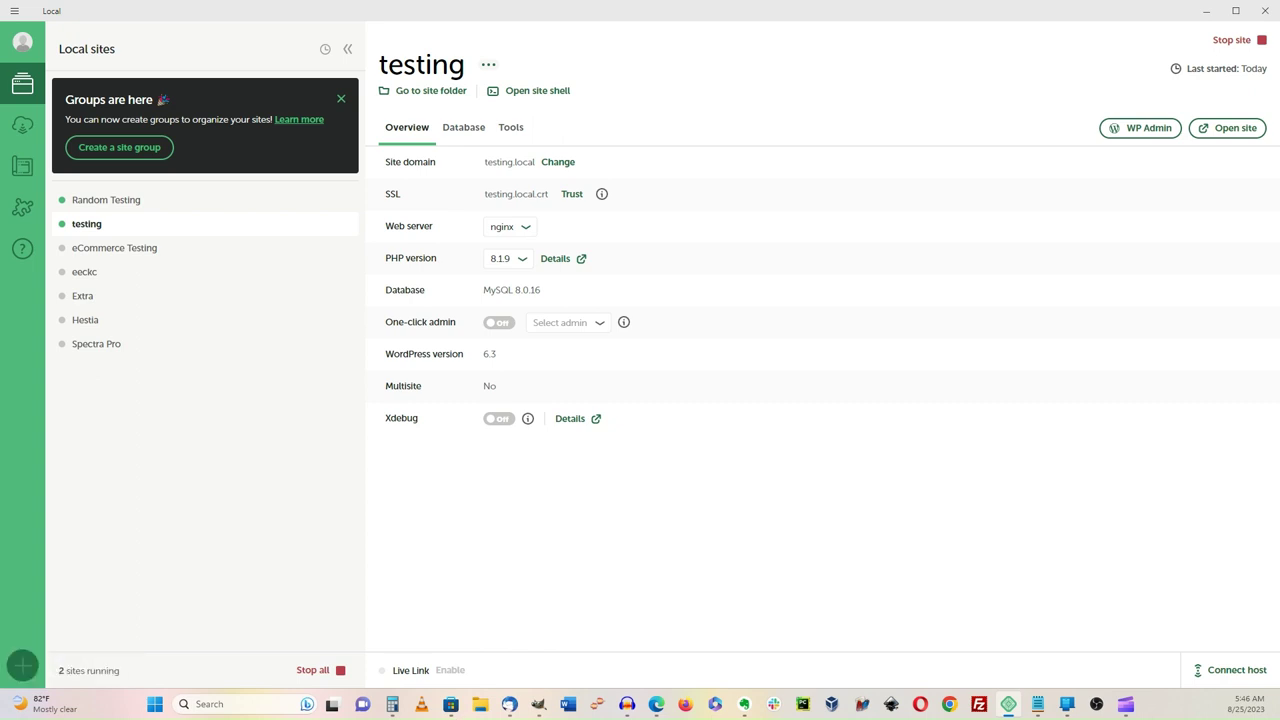
click(22, 665)
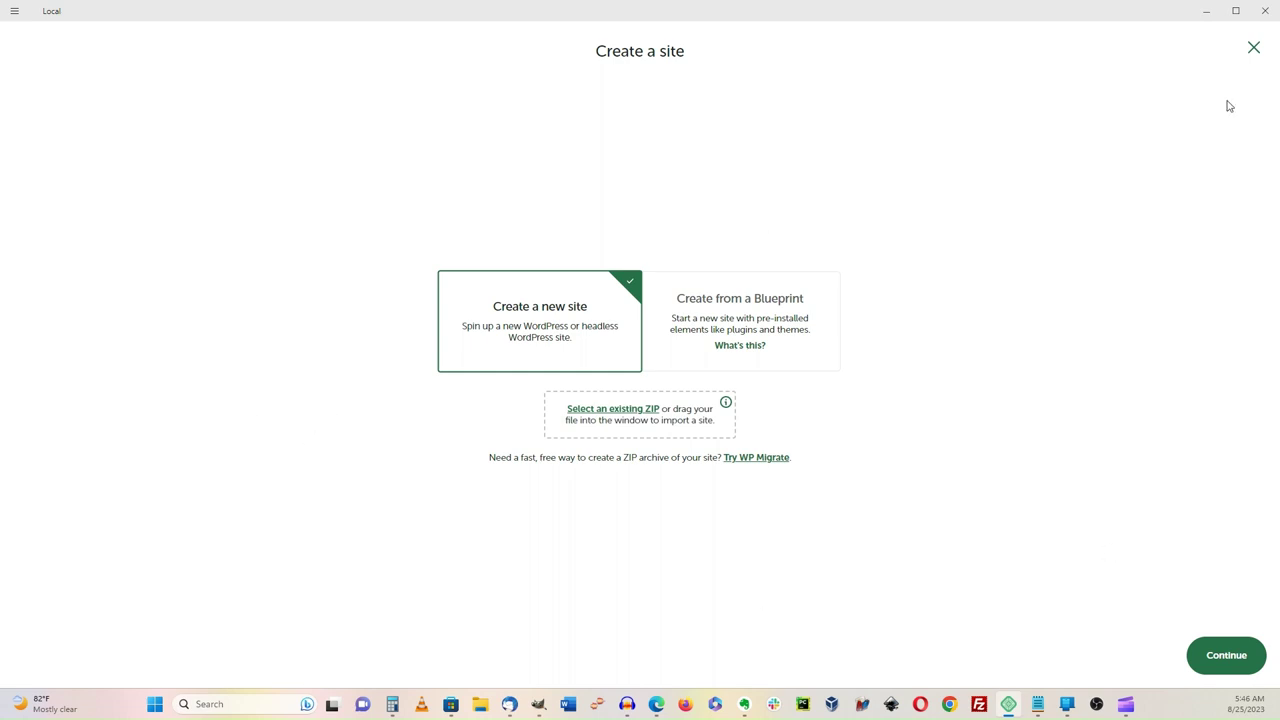
click(1248, 78)
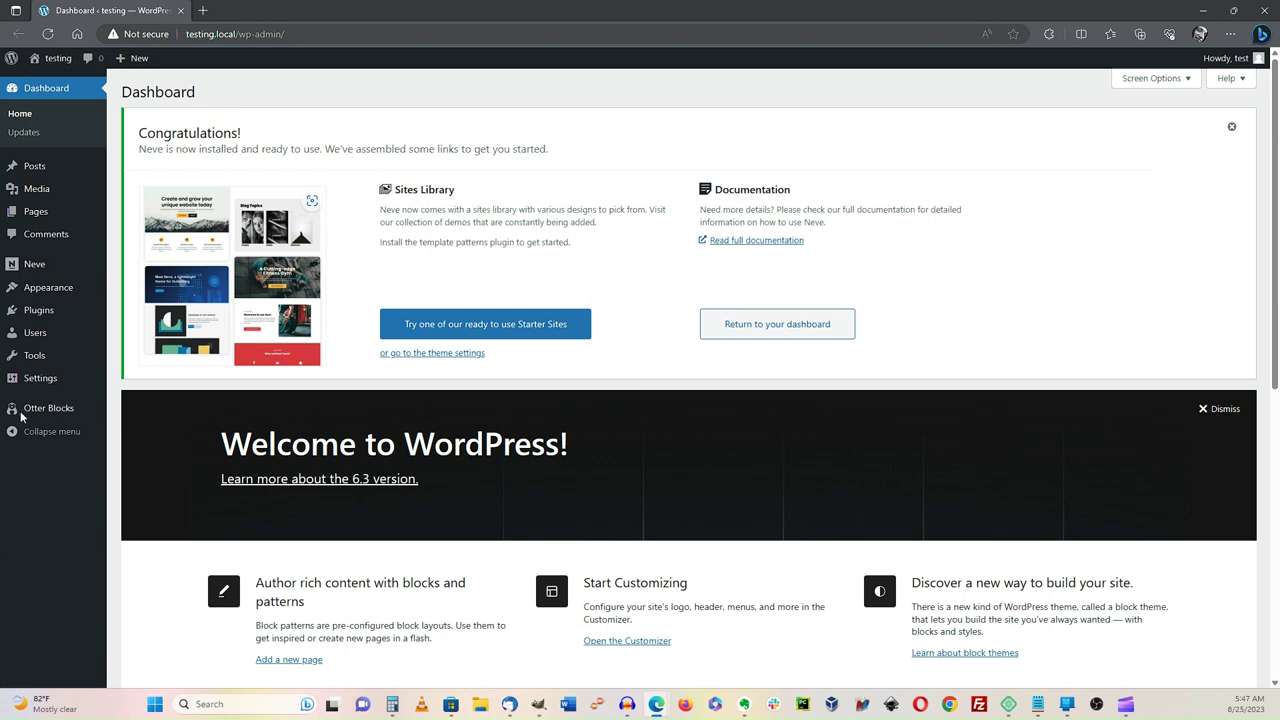
Step: Search the installable WordPress themes for neve
mouse_move(48, 287)
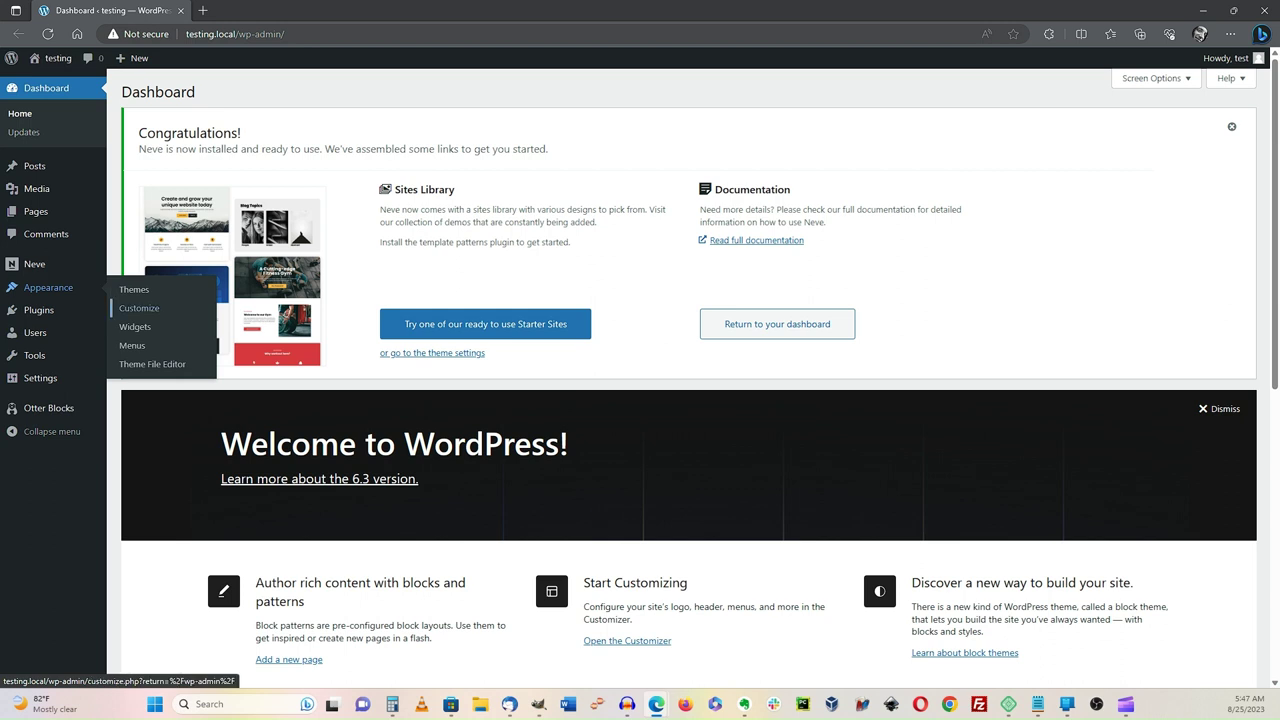
click(134, 289)
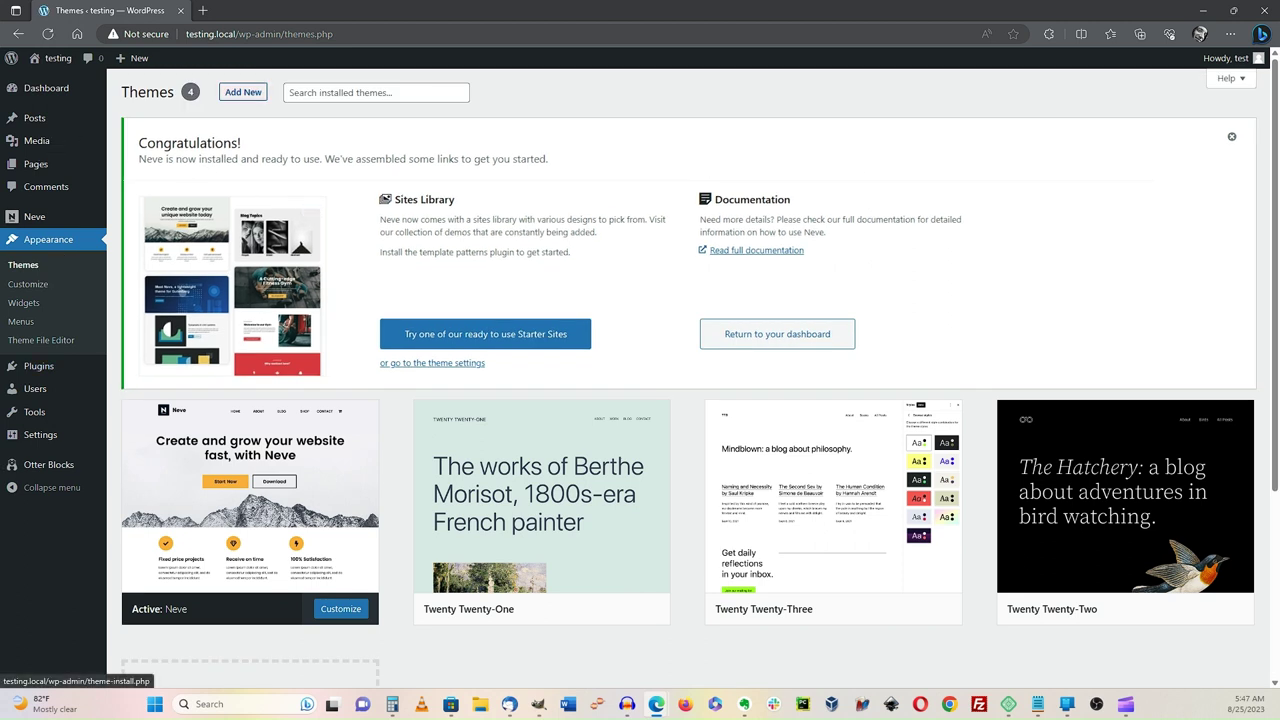
click(243, 92)
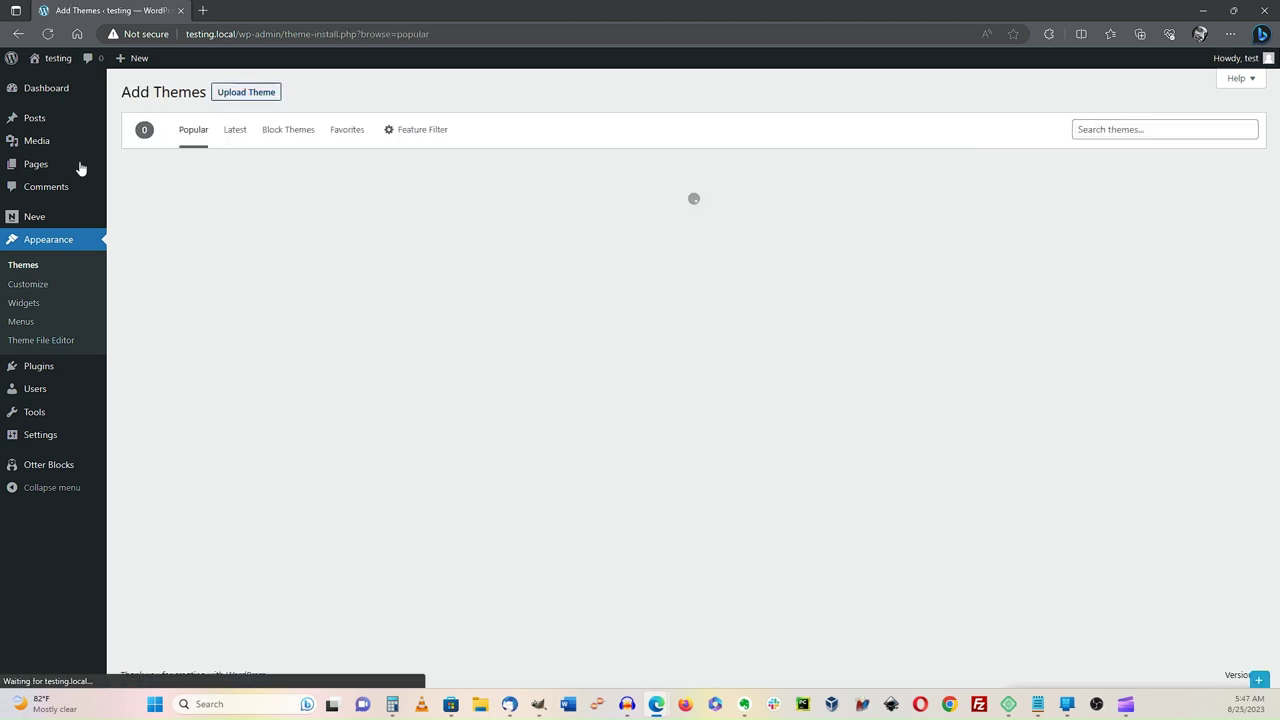
mouse_move(815, 305)
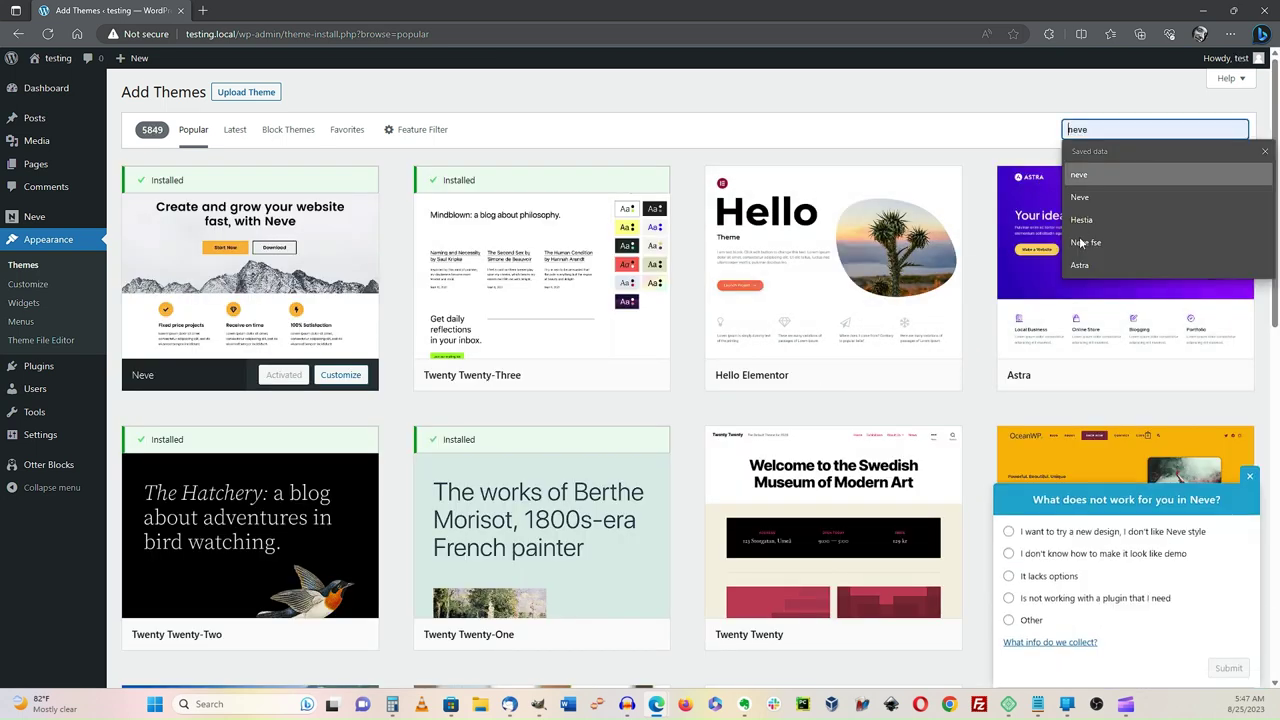
click(1249, 476)
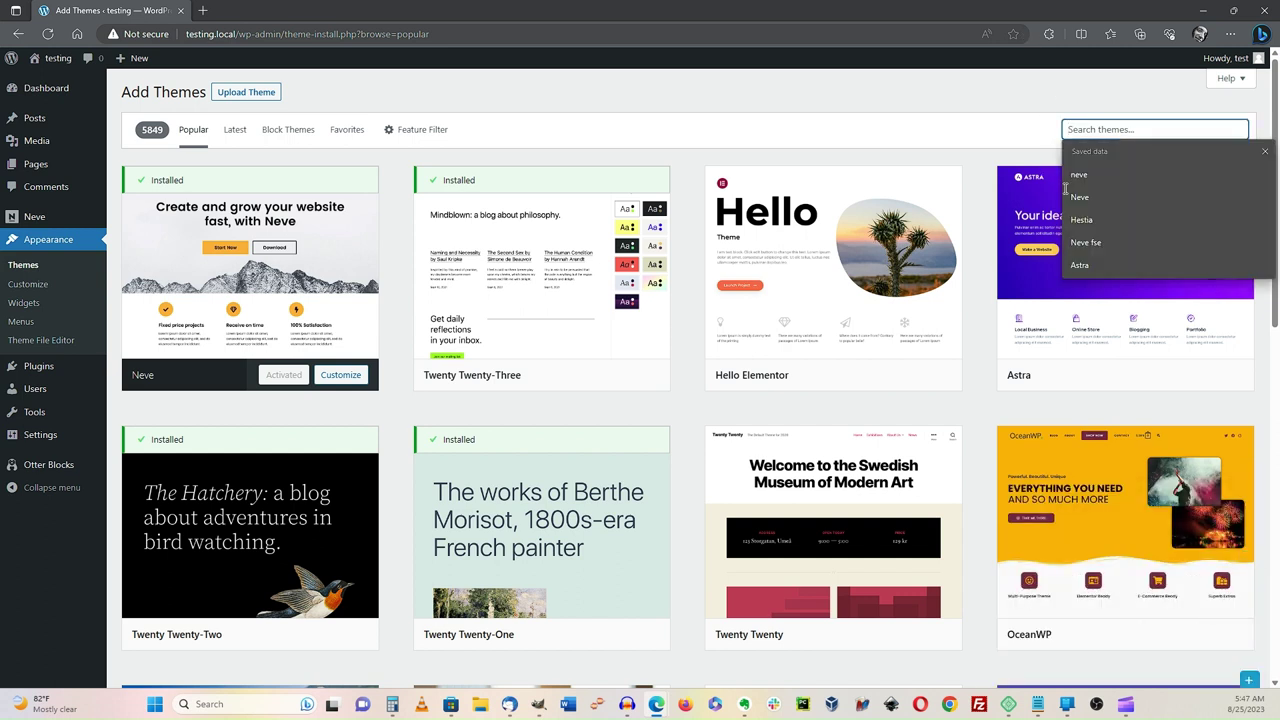
text(neve)
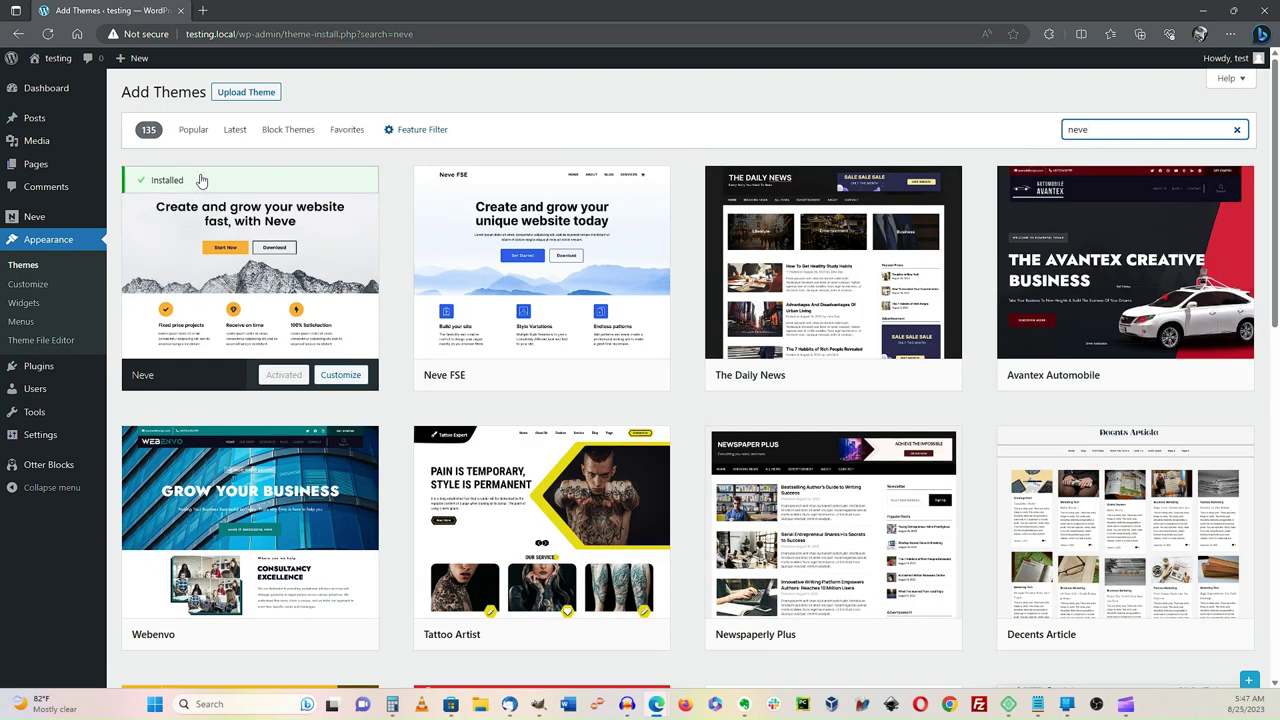
click(155, 141)
Step: Search the installable WordPress plugins for otter and for stackable
mouse_move(38, 368)
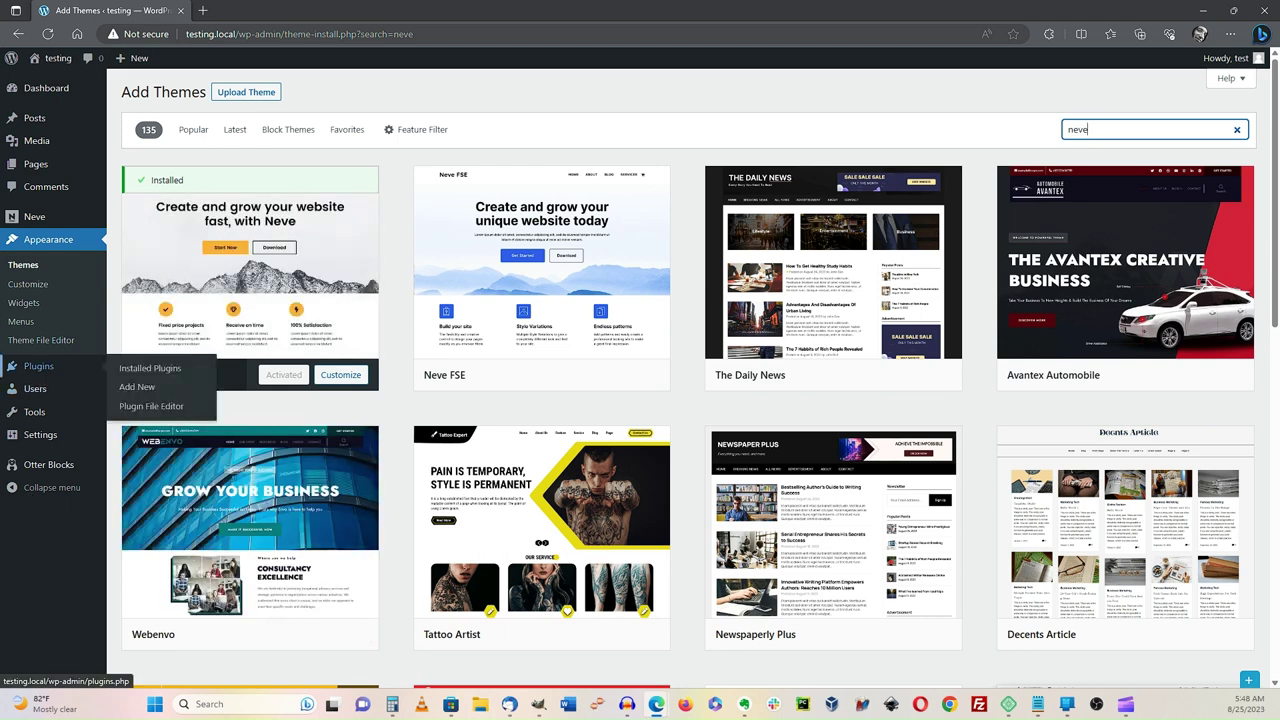
click(137, 386)
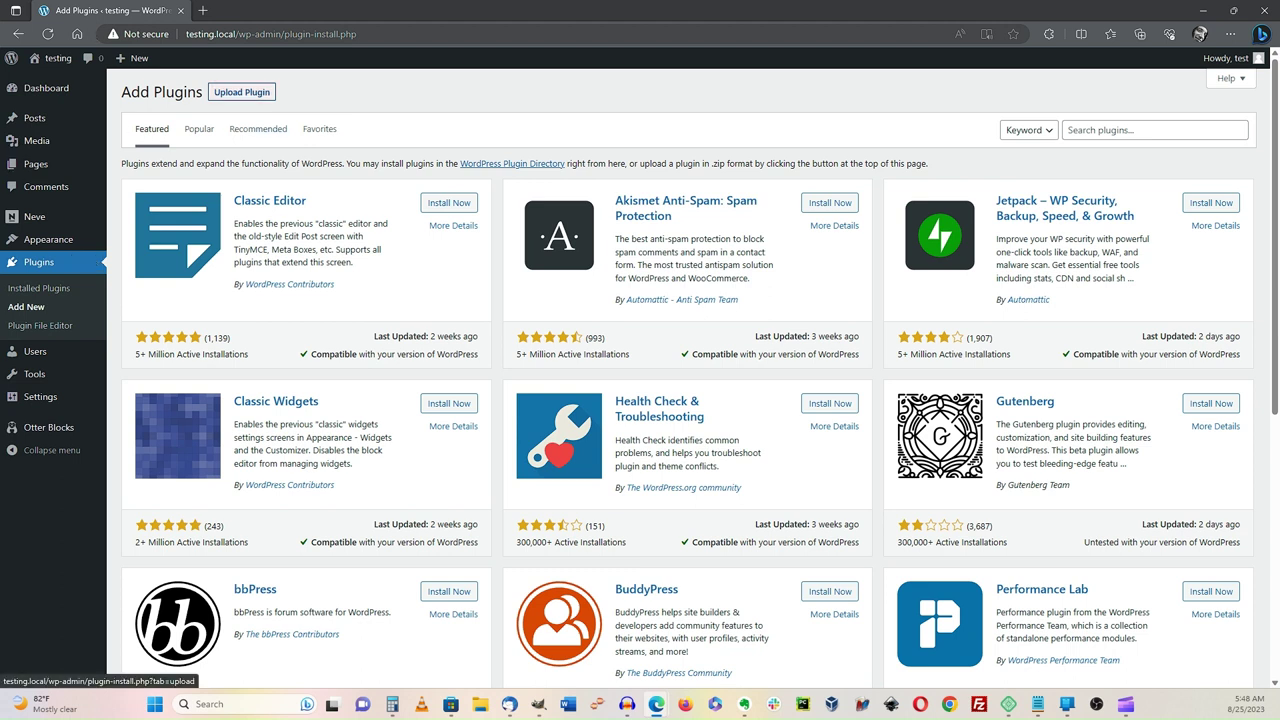
click(1110, 130)
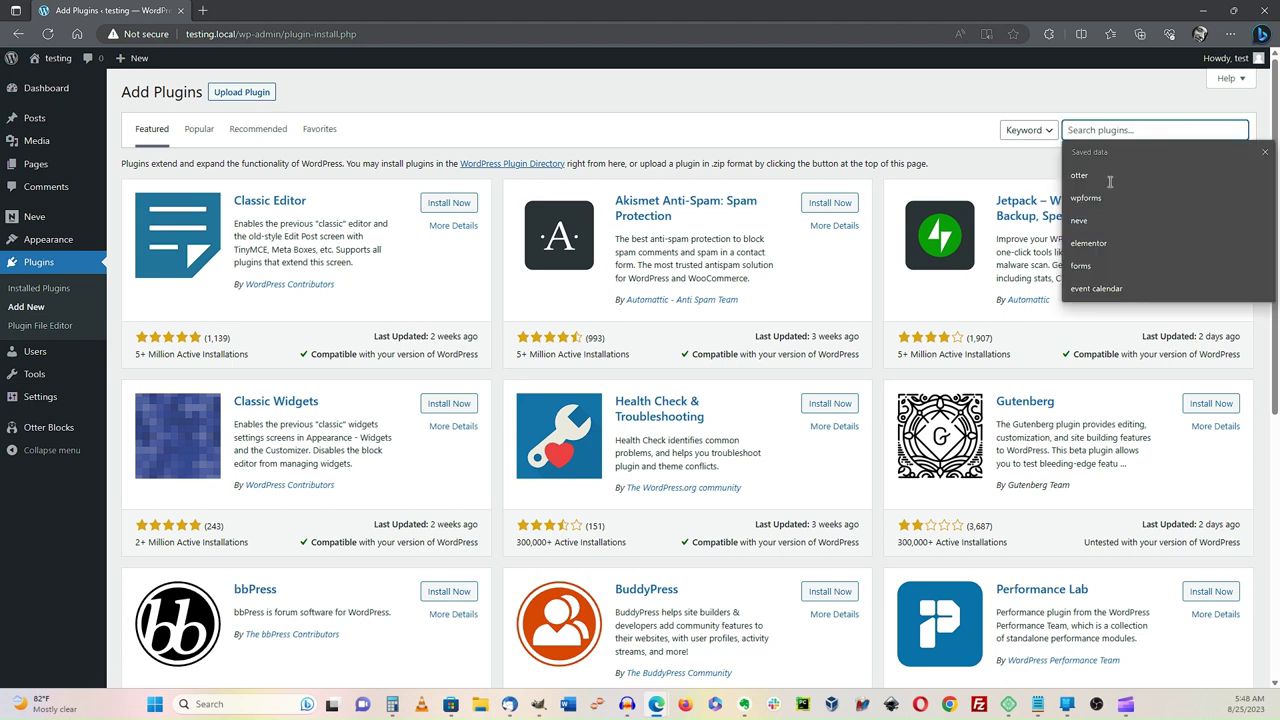
text(otter)
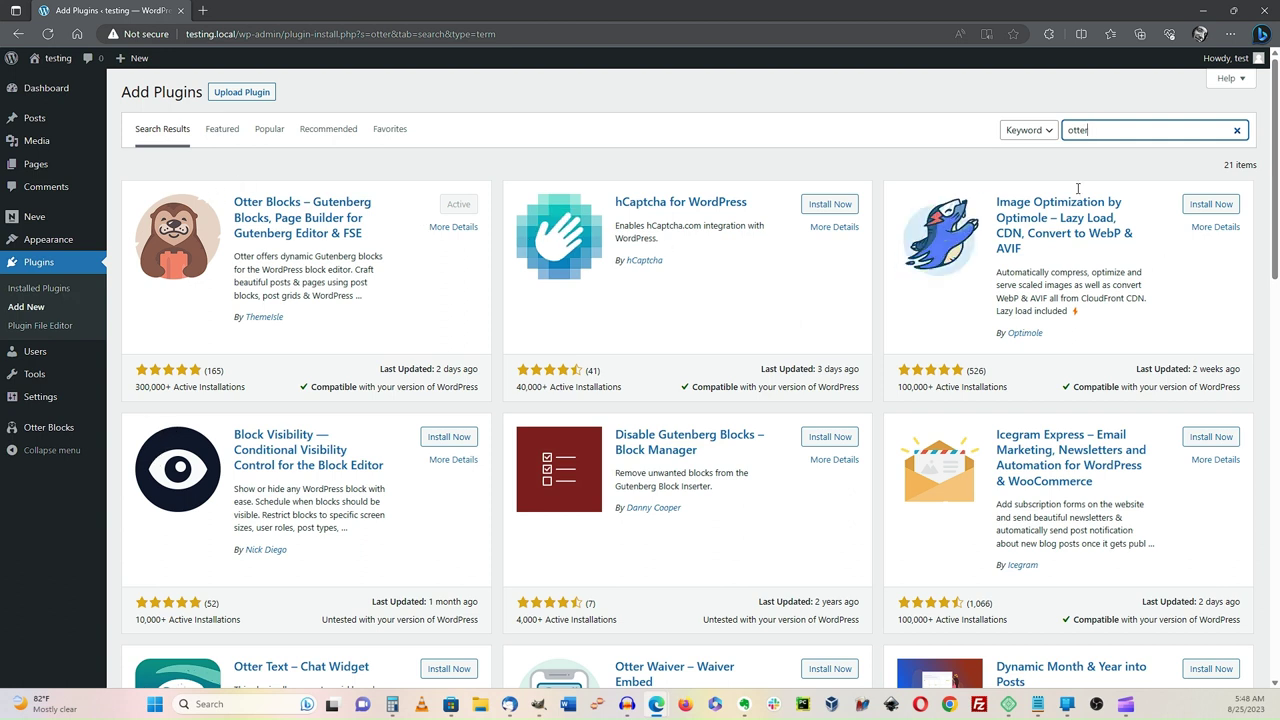
key(ctrl+a)
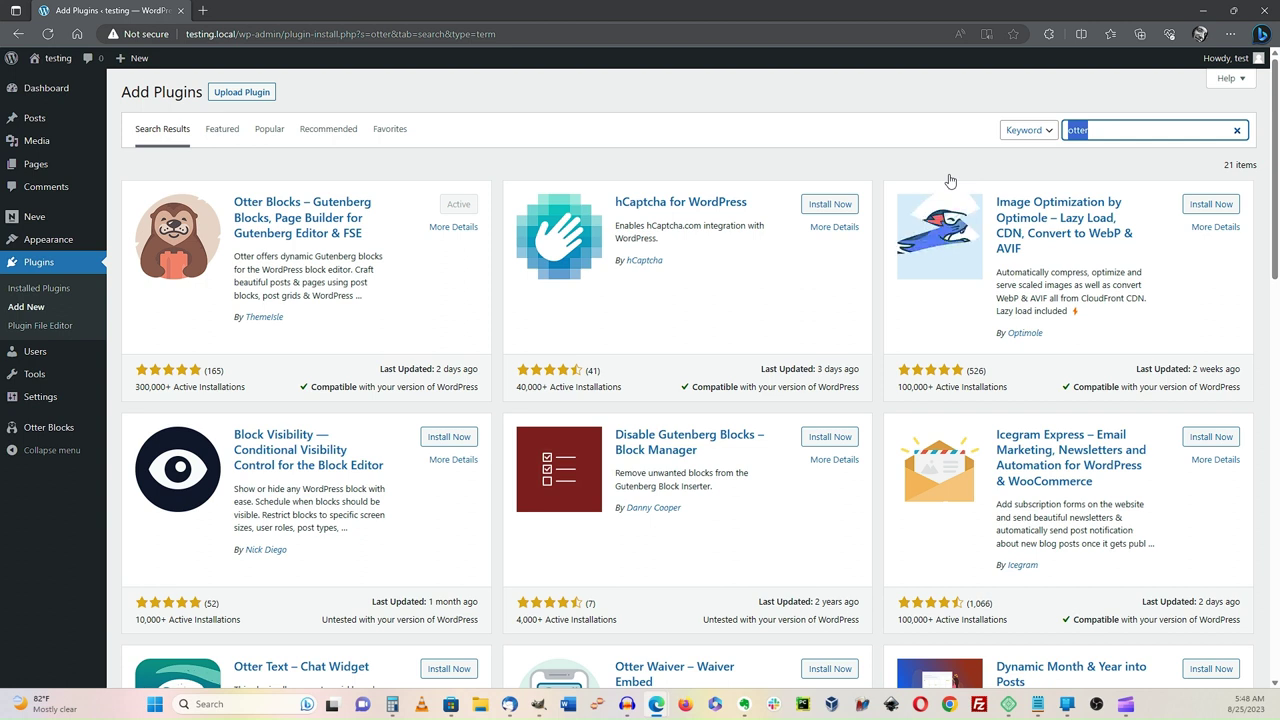
text(stackable)
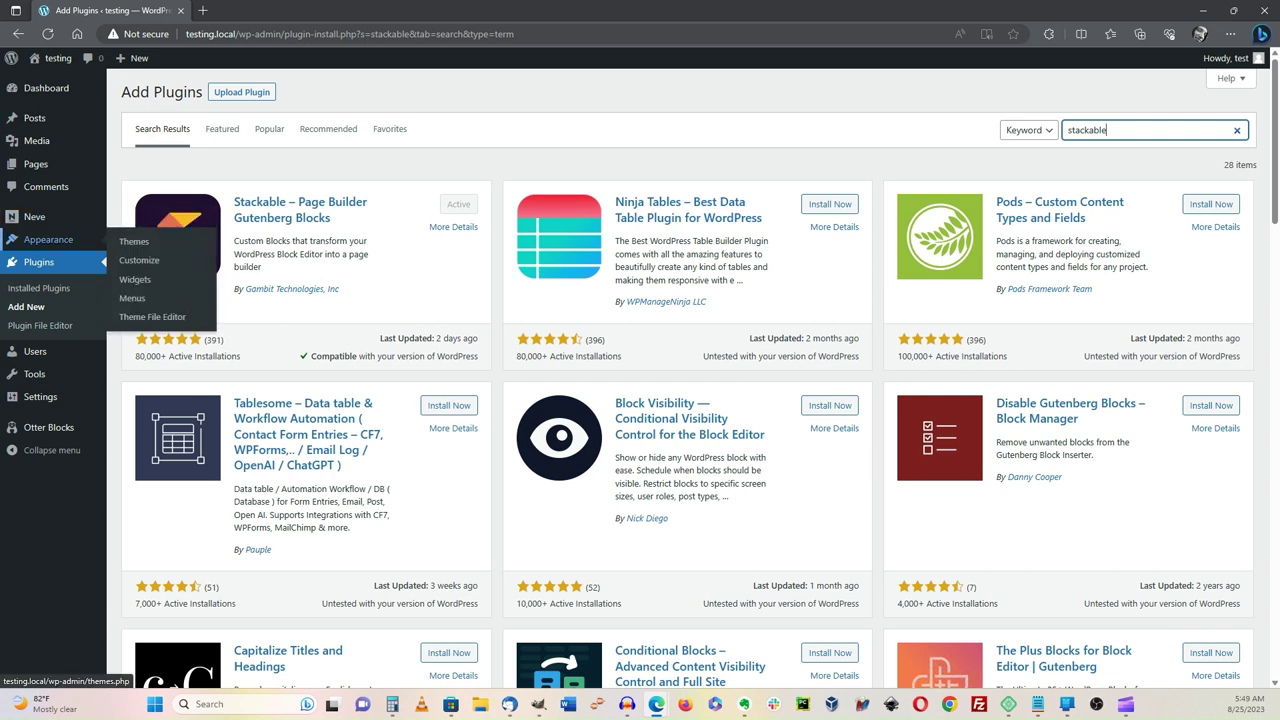
mouse_move(35, 216)
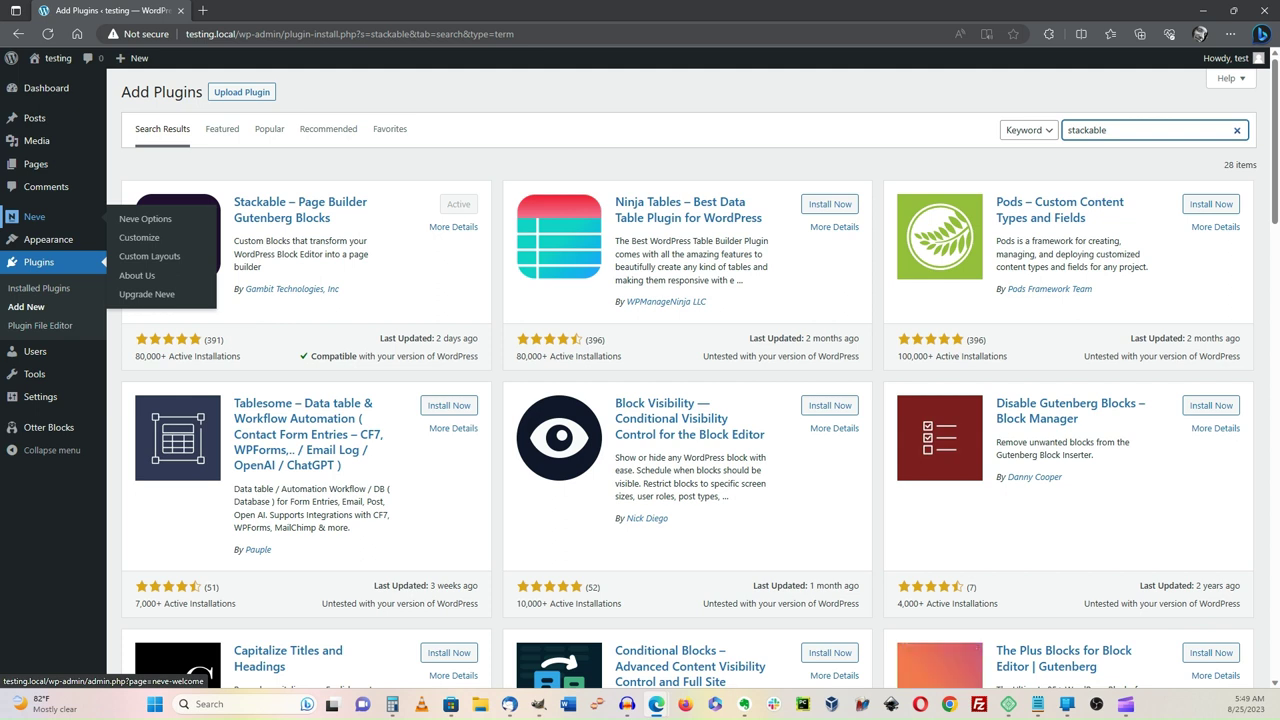
Step: Start a new WordPress page in a separate browser tab and switch to it
mouse_move(133, 58)
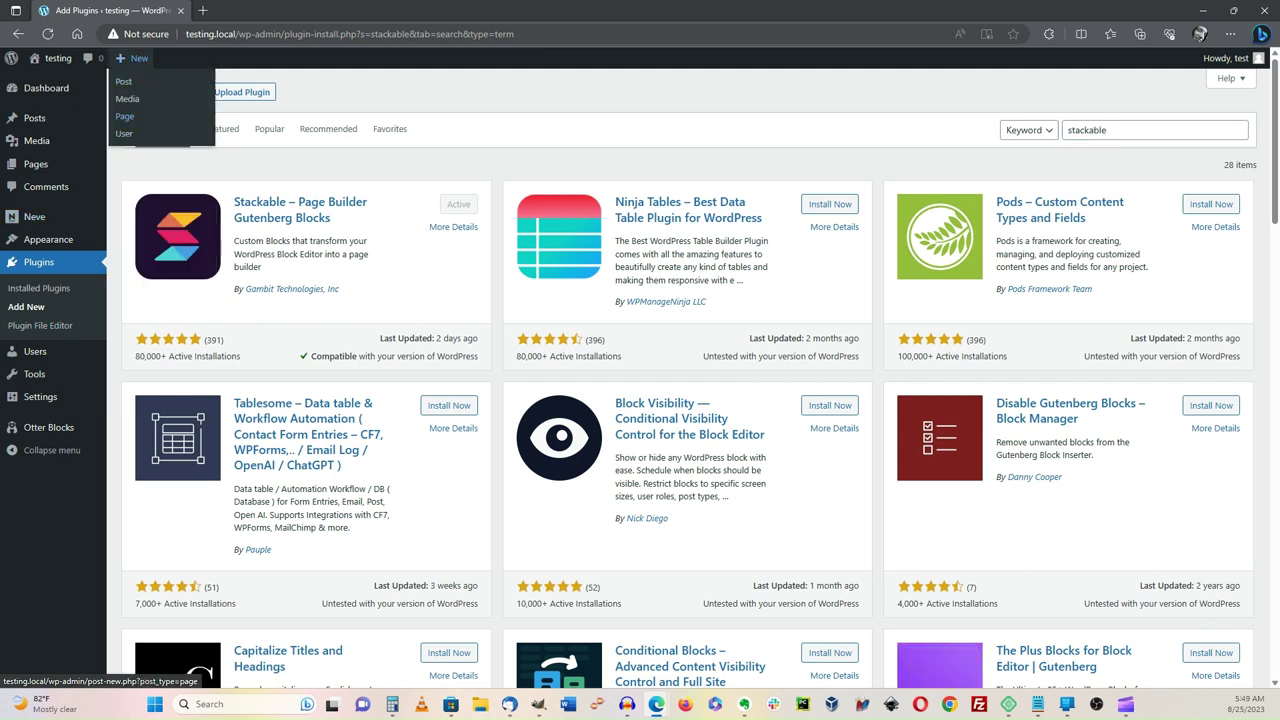
right_click(125, 116)
click(195, 122)
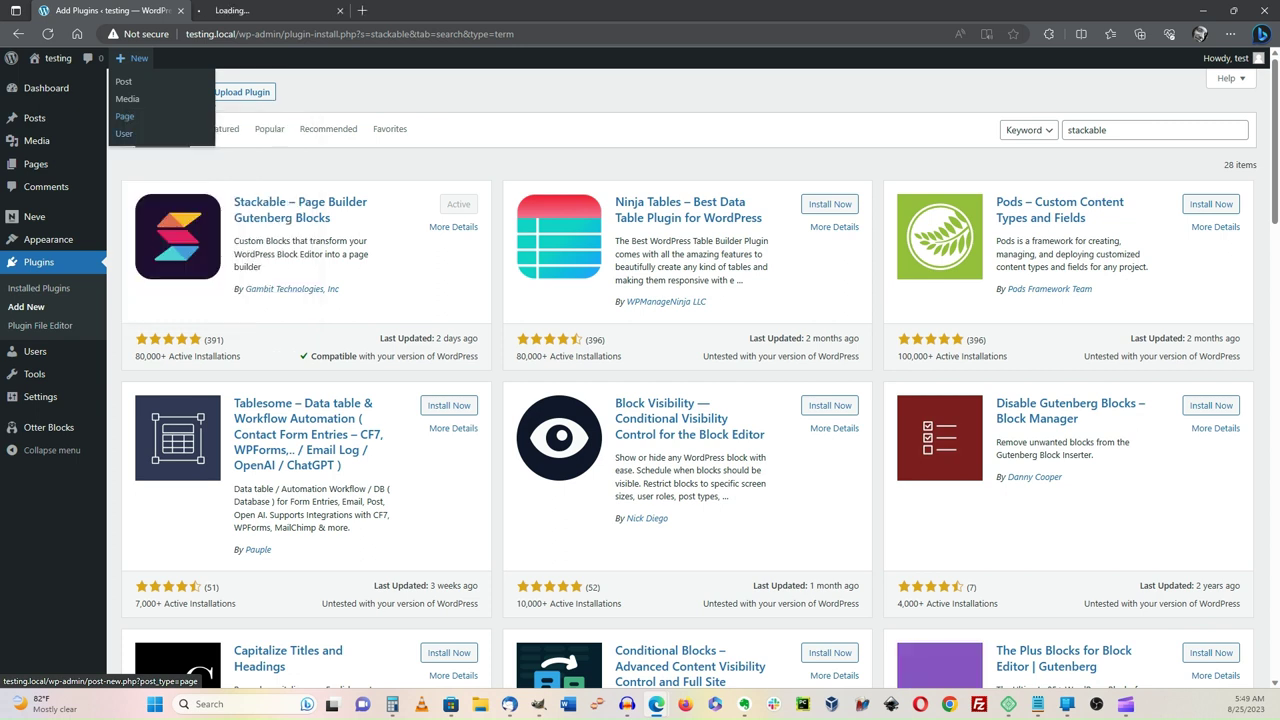
key(ctrl+Tab)
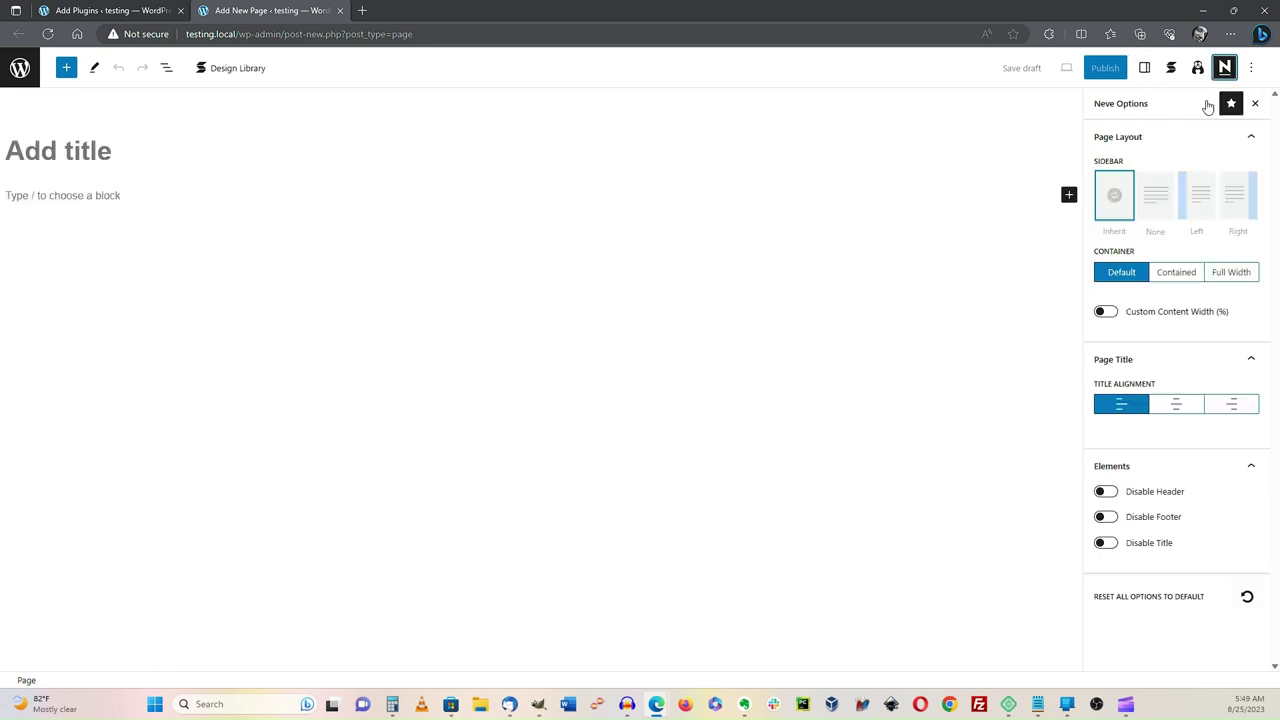
Step: Disable the title, footer and header for the new page in the Neve options
key(Tab)
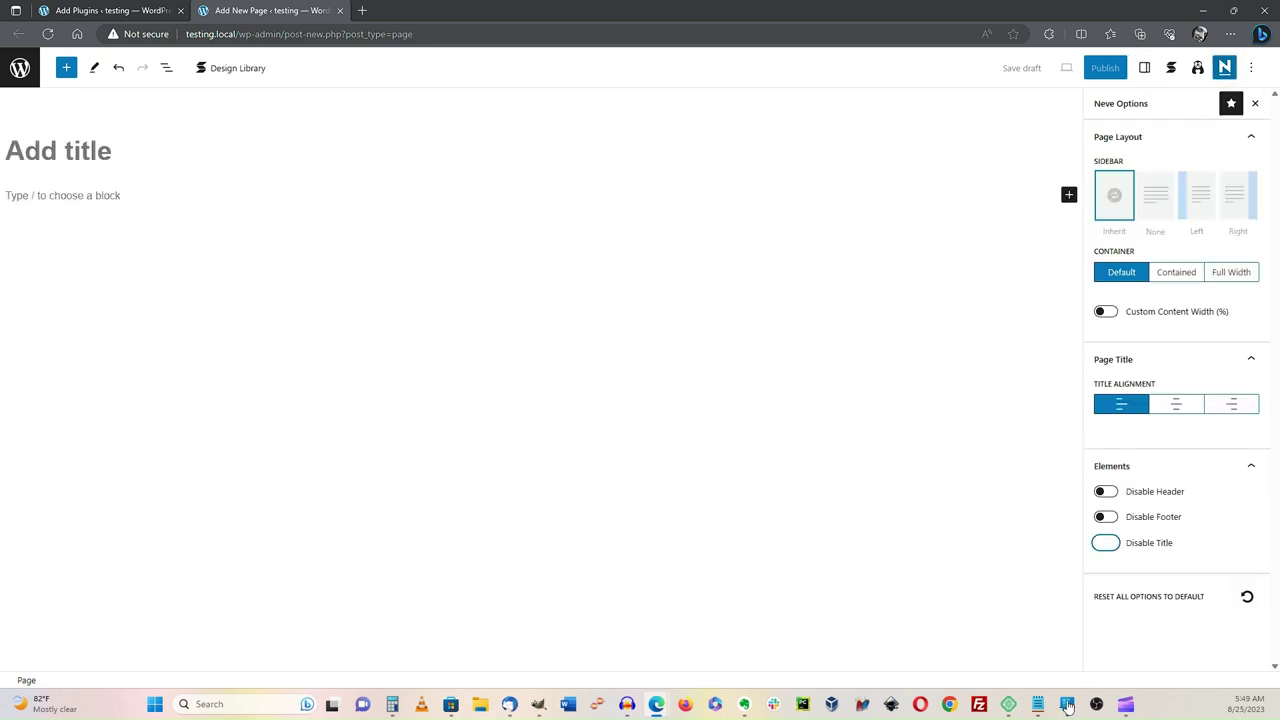
key(space)
key(shift+Tab)
key(space)
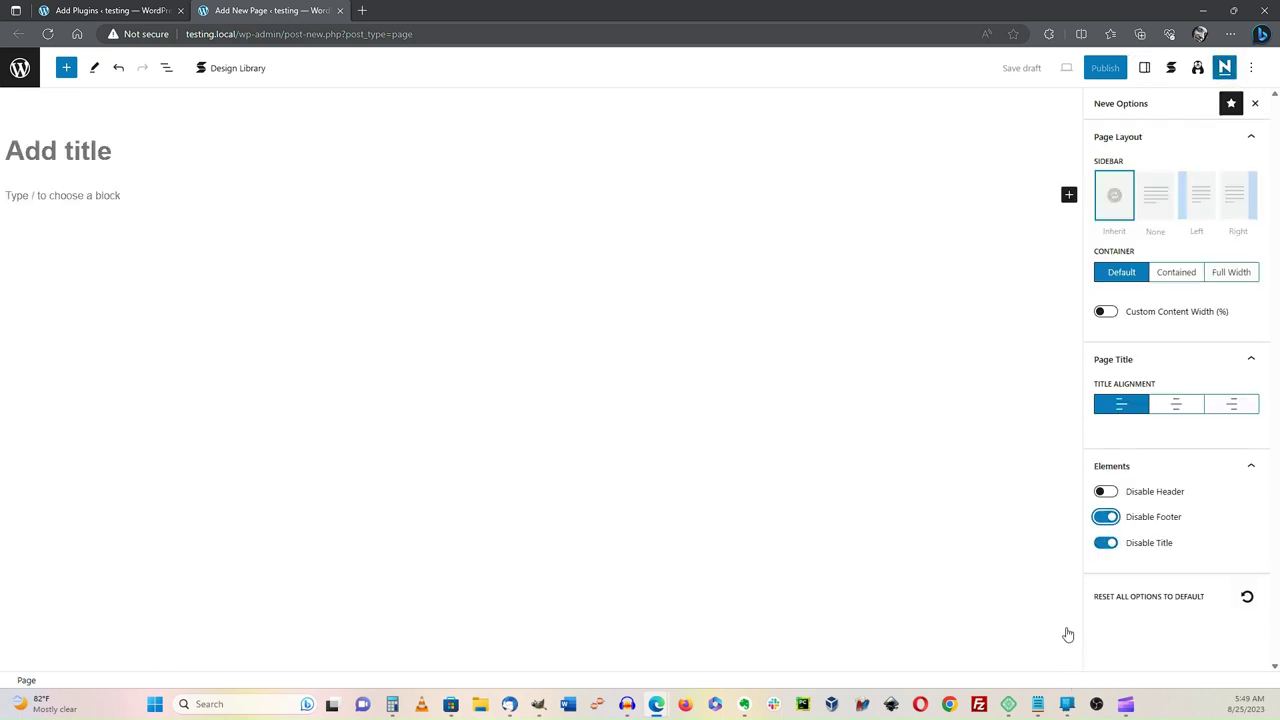
key(shift+Tab)
key(space)
click(6, 151)
click(6, 195)
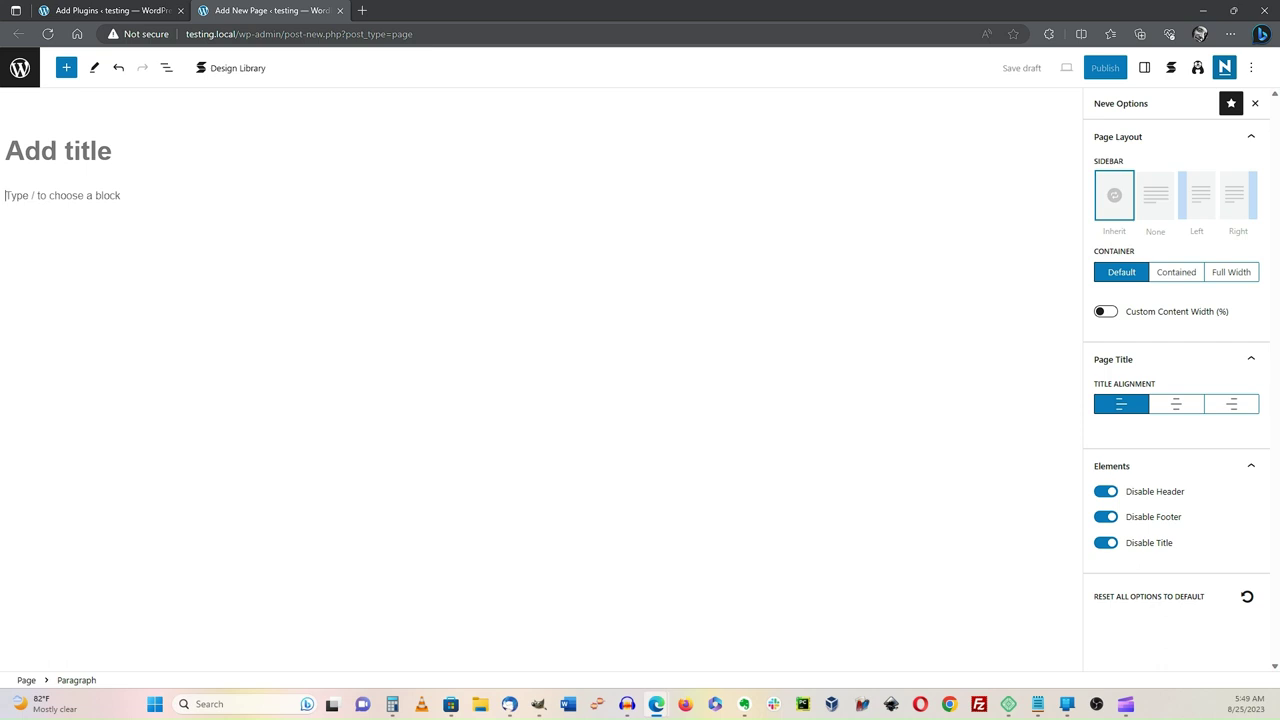
text(/)
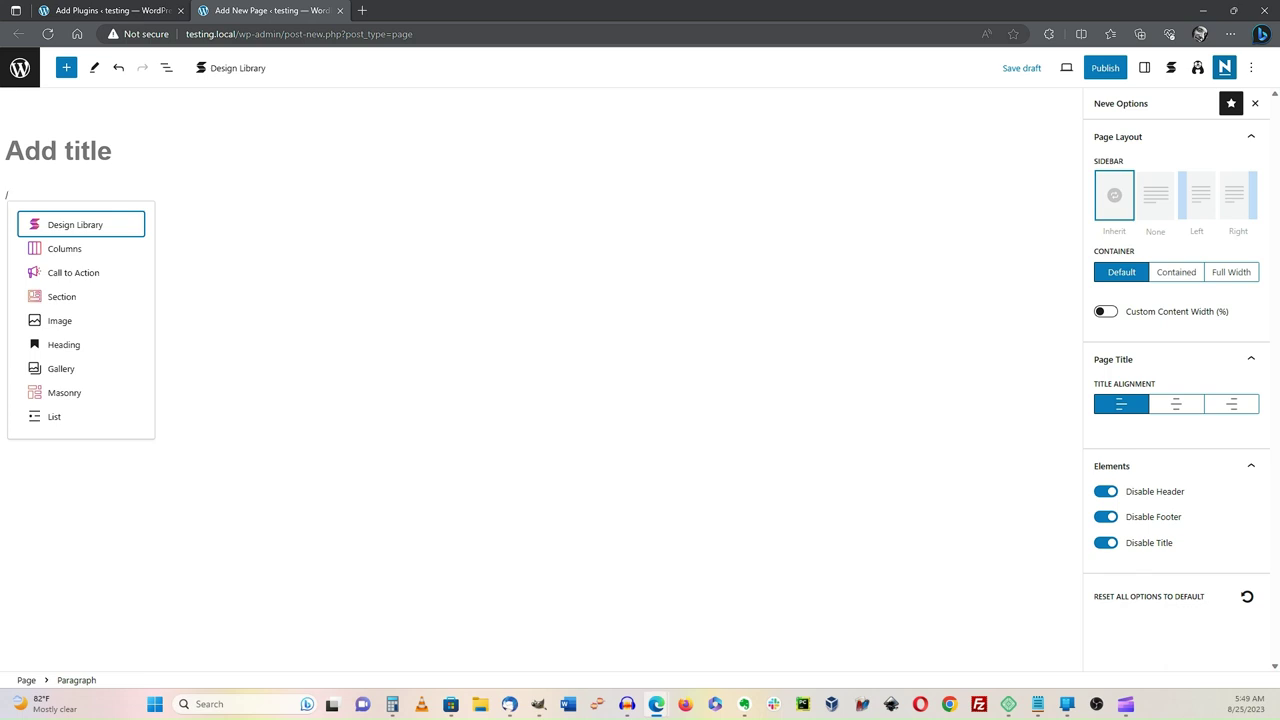
text(column)
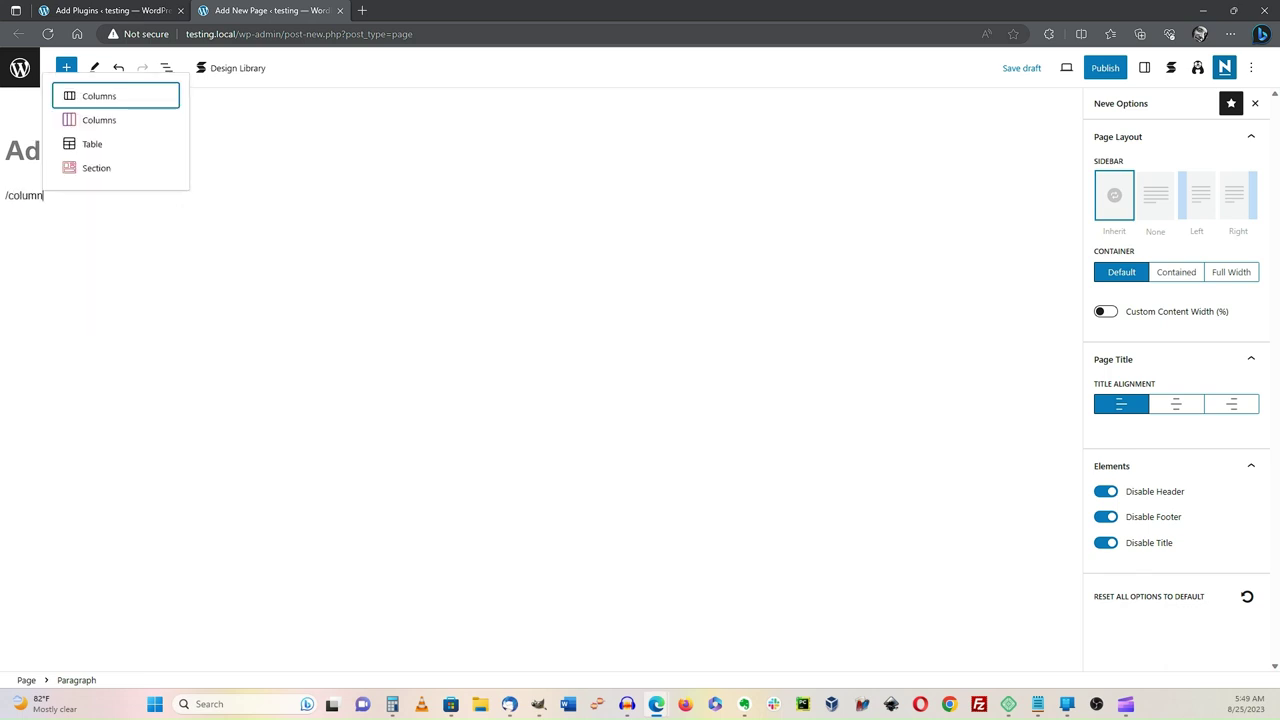
click(200, 287)
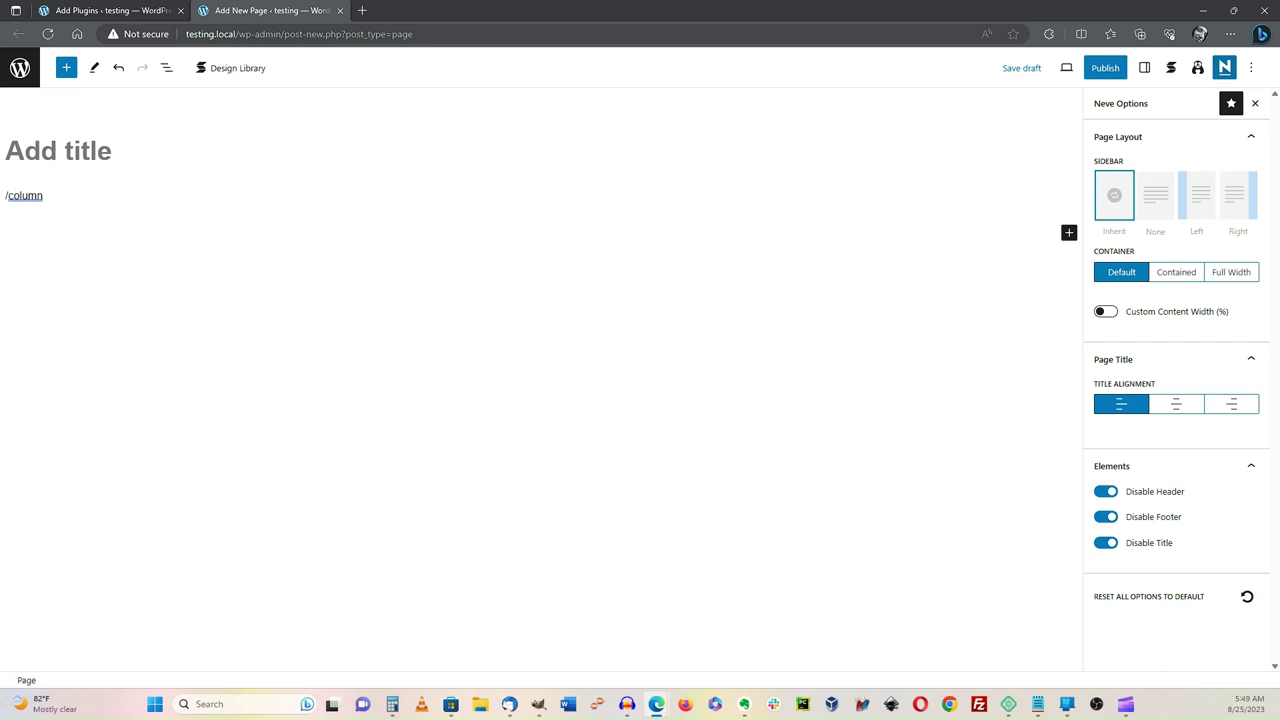
key(ctrl+a)
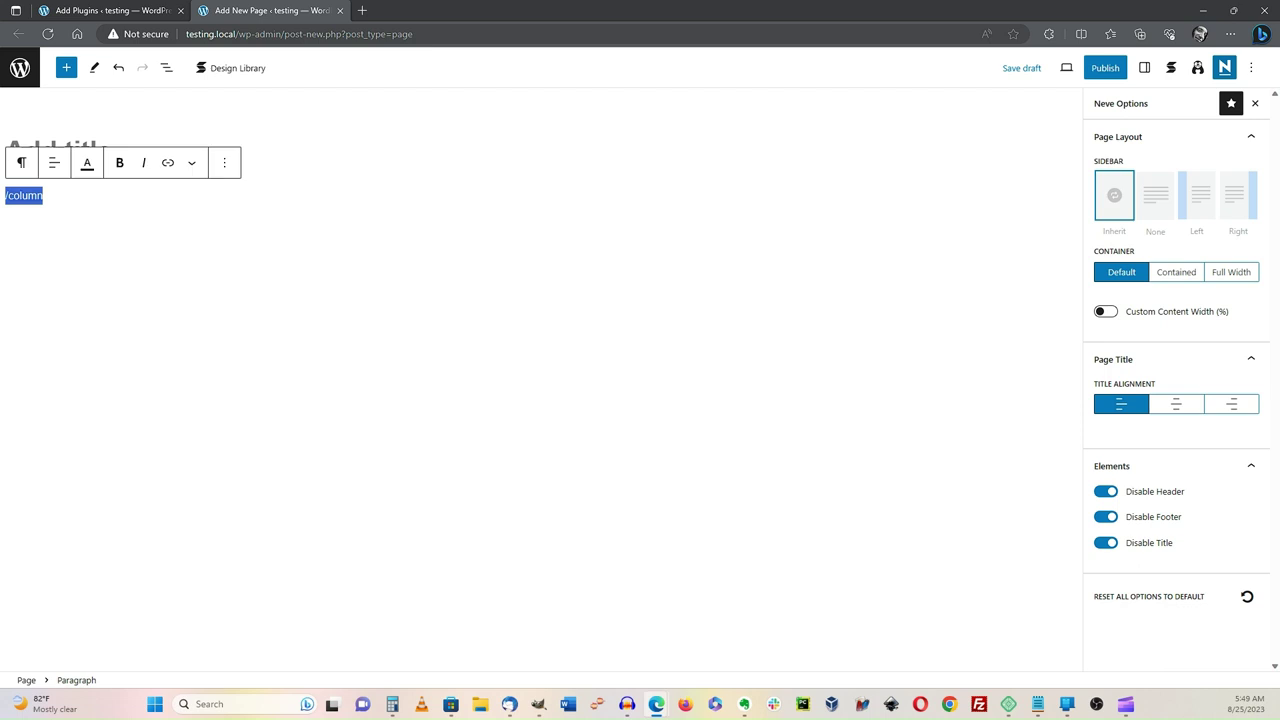
key(BackSpace)
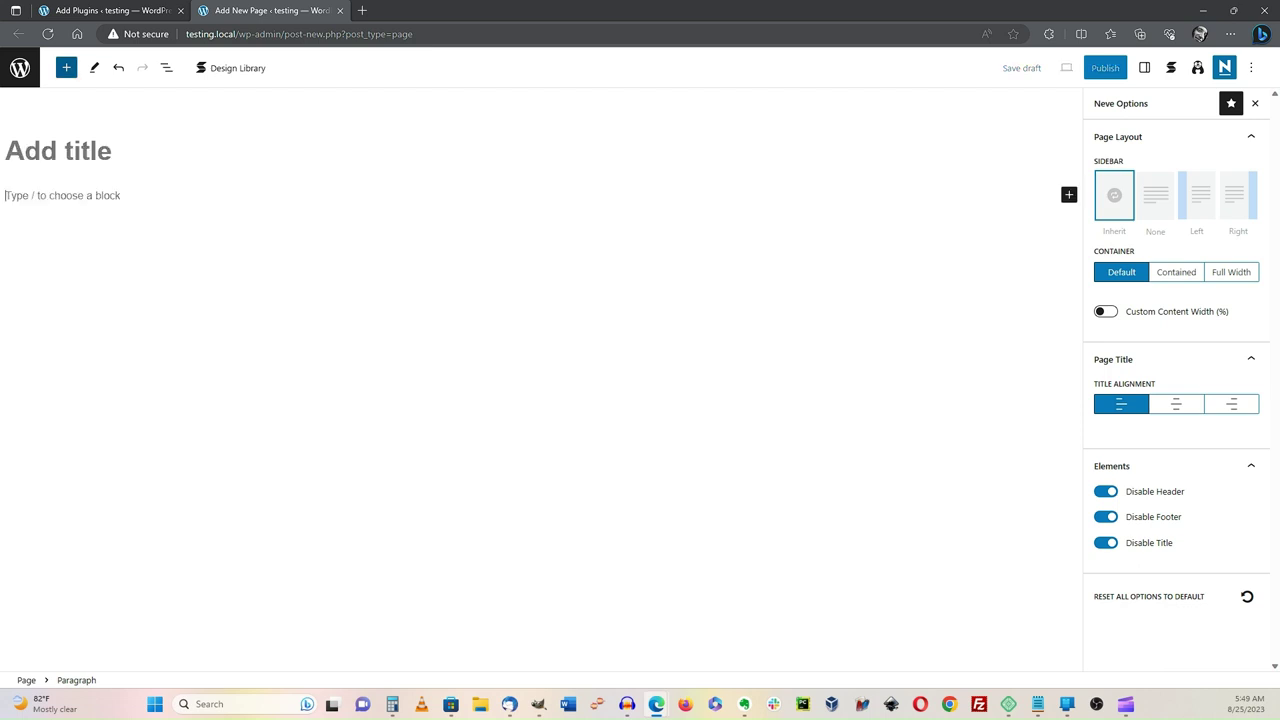
Step: Insert Stackable's Social Buttons block into the page body from the block library
click(66, 67)
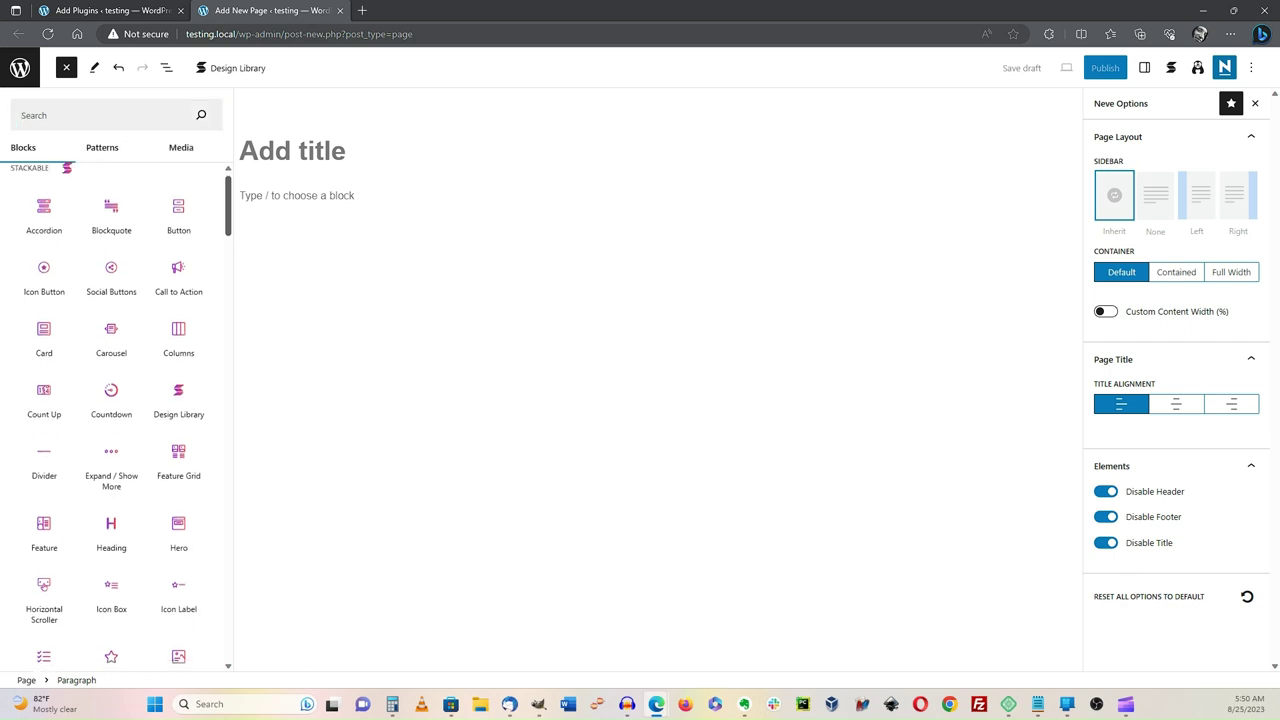
scroll(108, 417, up, 1)
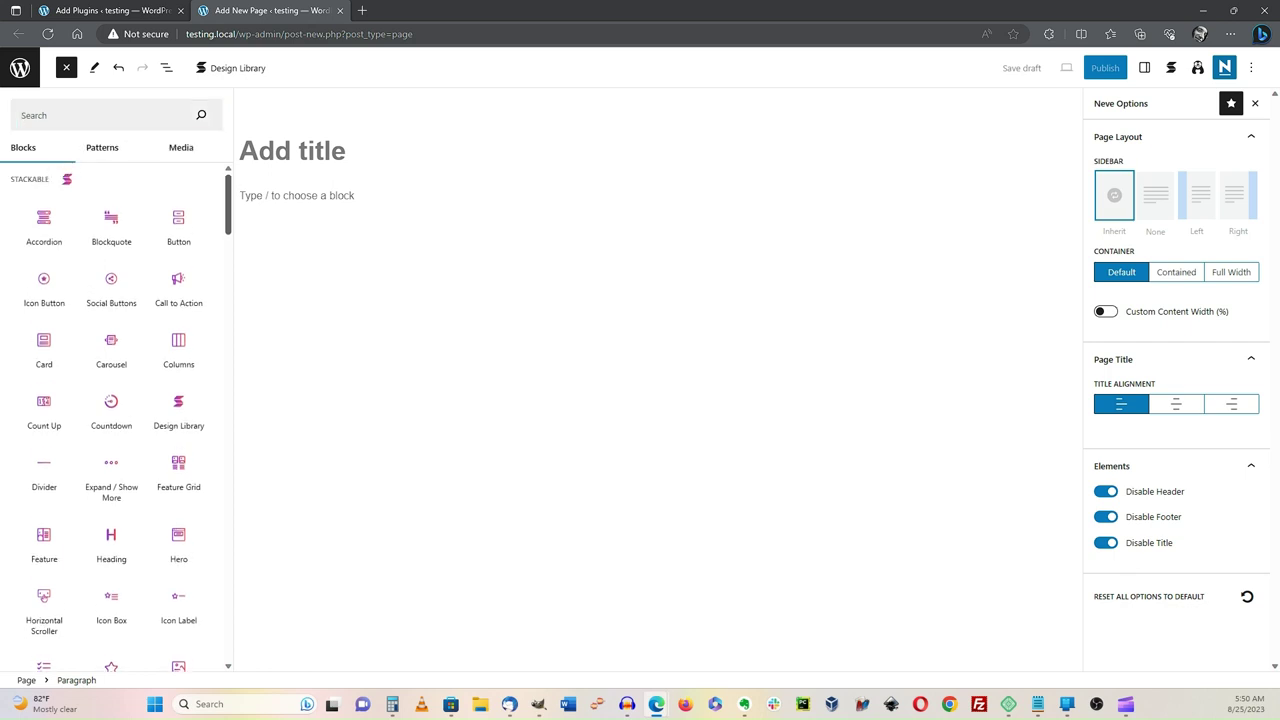
scroll(178, 228, down, 3)
scroll(178, 228, up, 2)
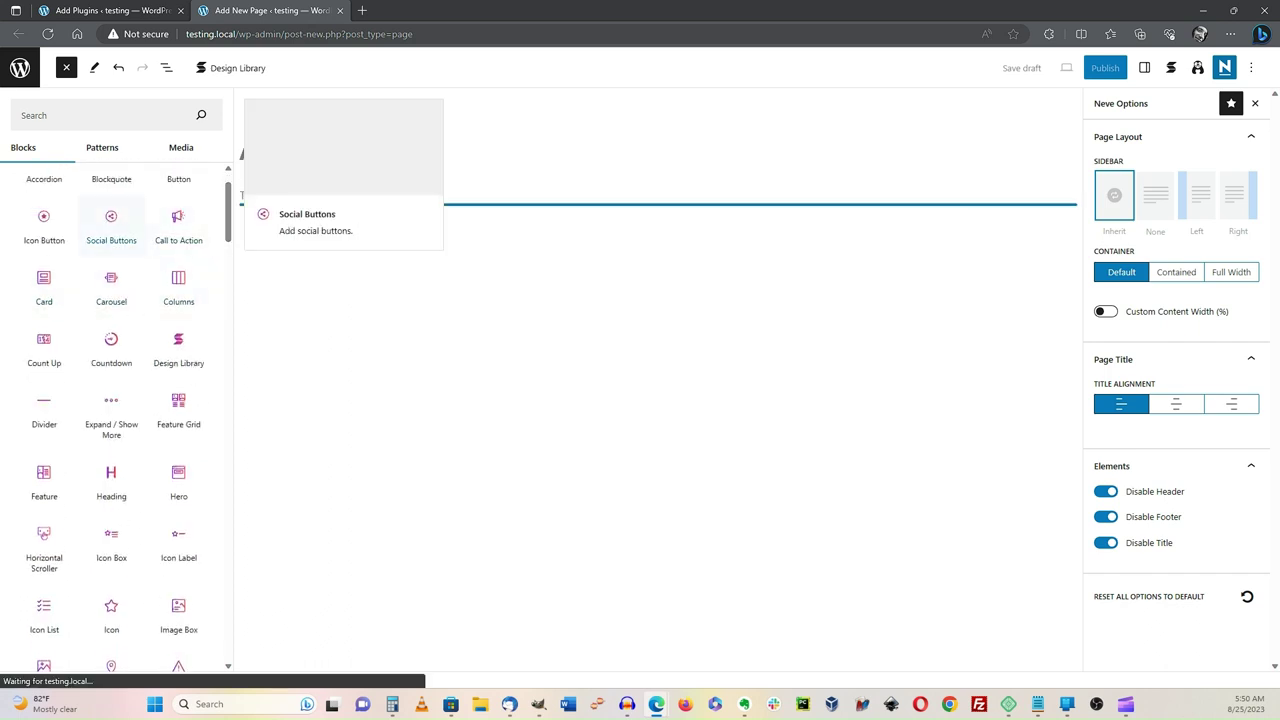
click(111, 222)
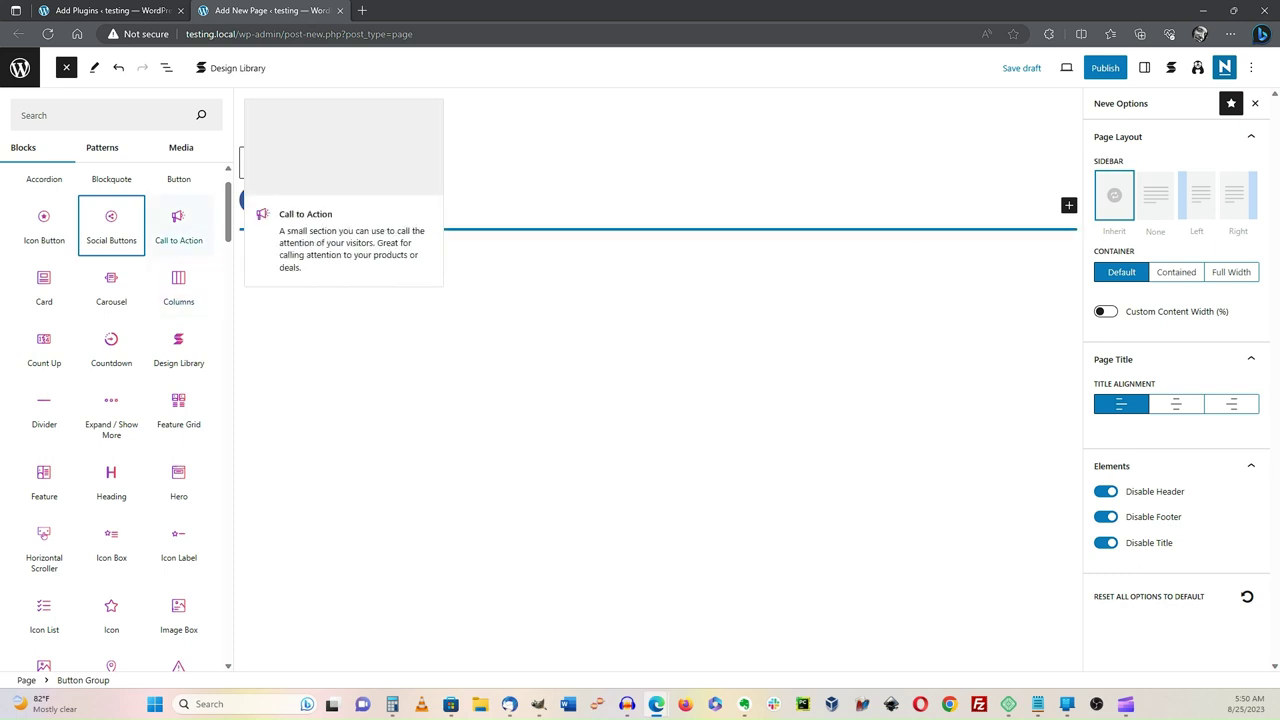
Step: Add Stackable's Icon Label block below the social buttons and reopen the full block library
scroll(178, 228, down, 3)
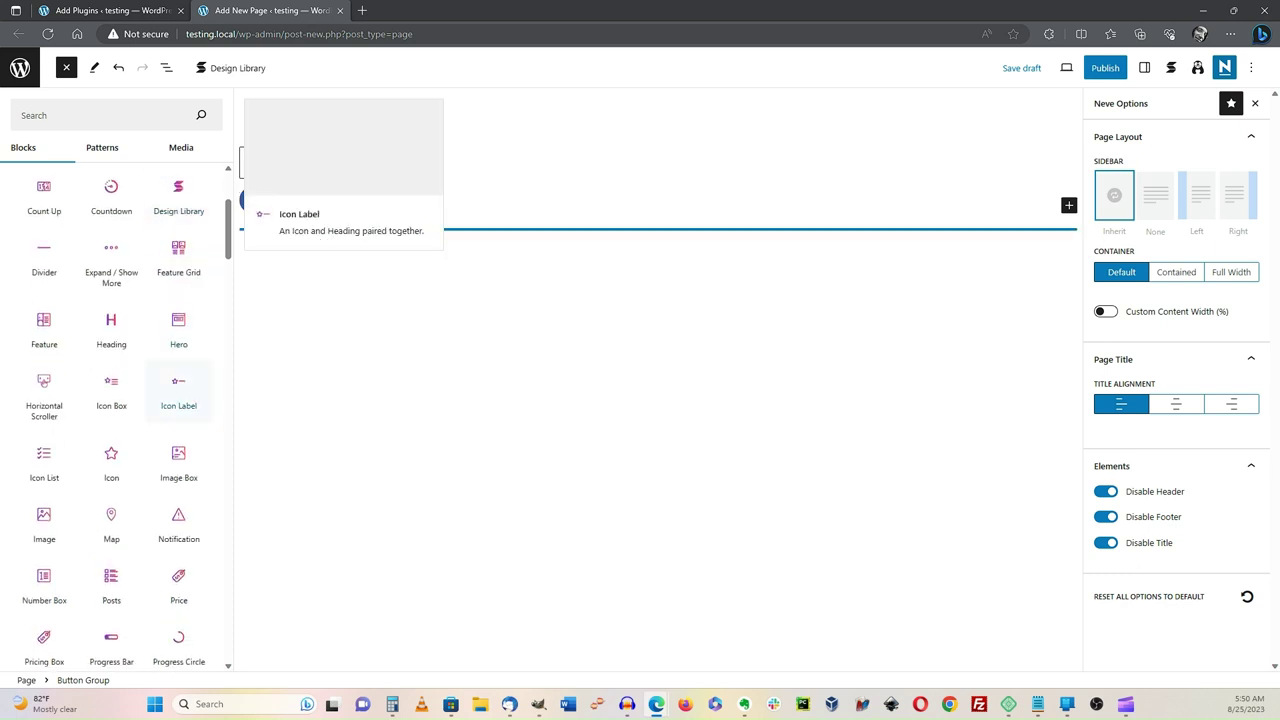
click(178, 393)
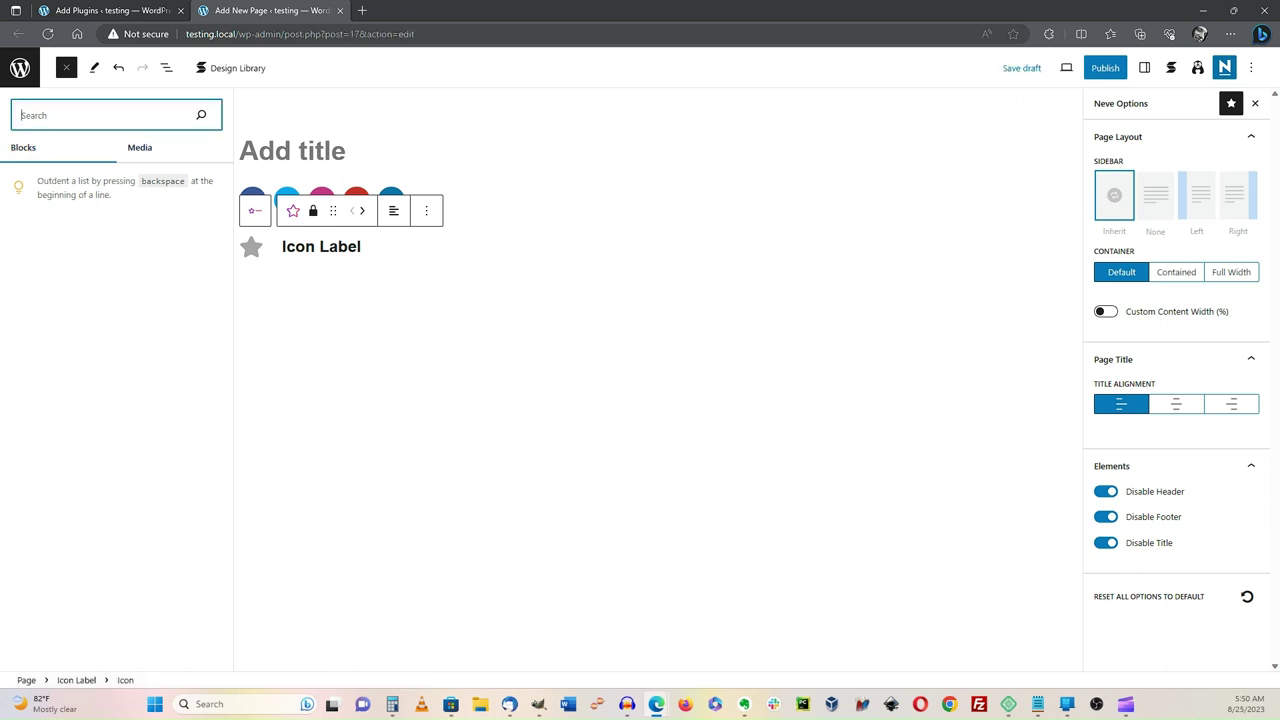
key(Escape)
click(66, 67)
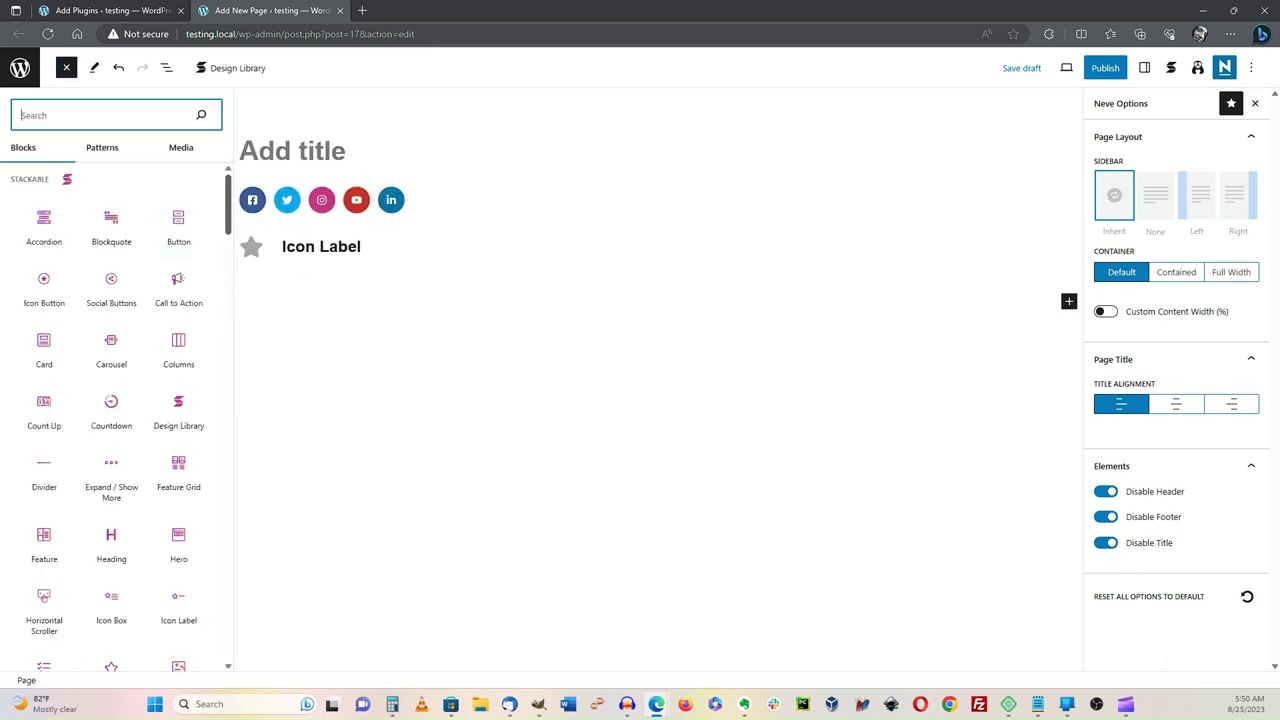
Step: Look through the block library's Stackable, Otter, text, media and embed blocks
scroll(110, 415, down, 15)
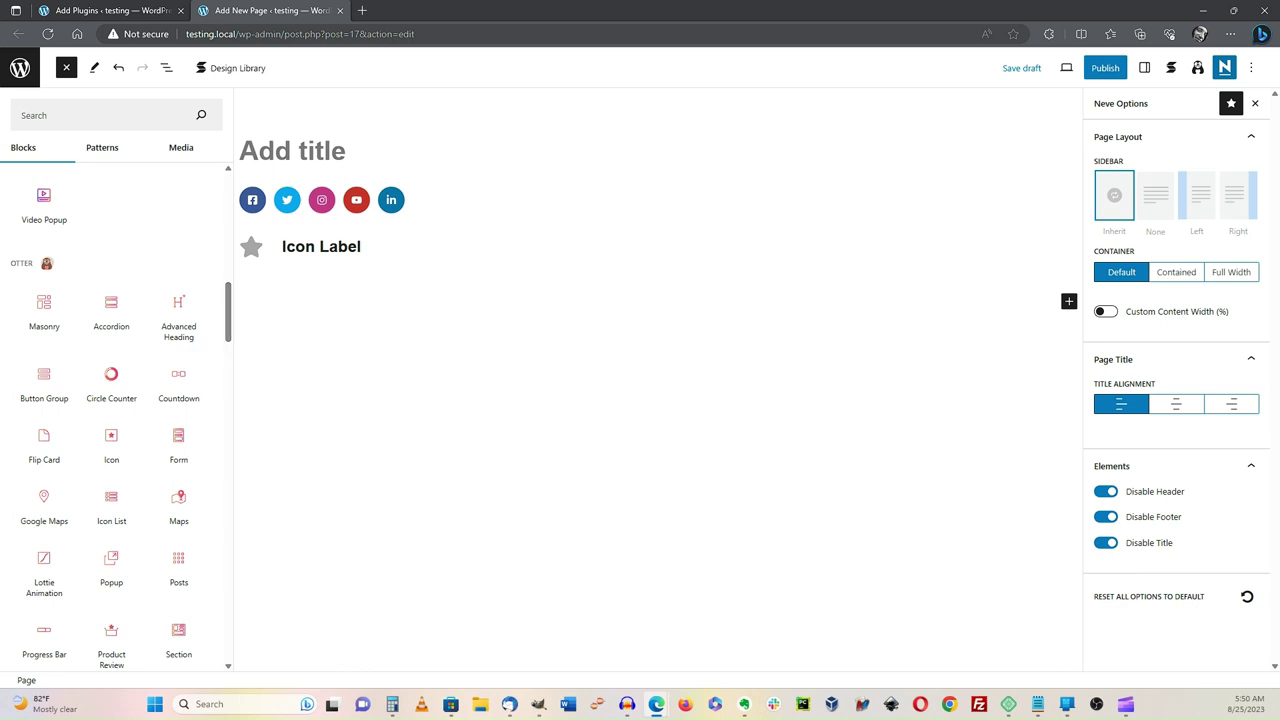
scroll(121, 427, down, 3)
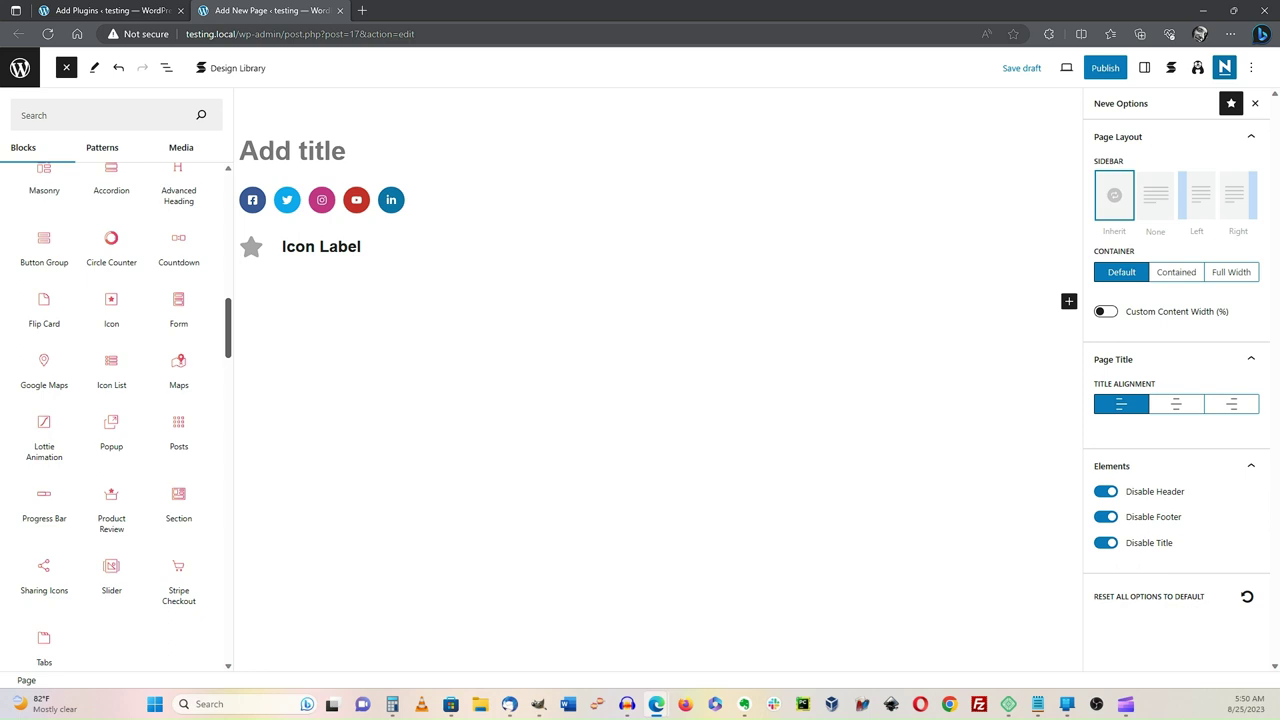
scroll(115, 415, down, 5)
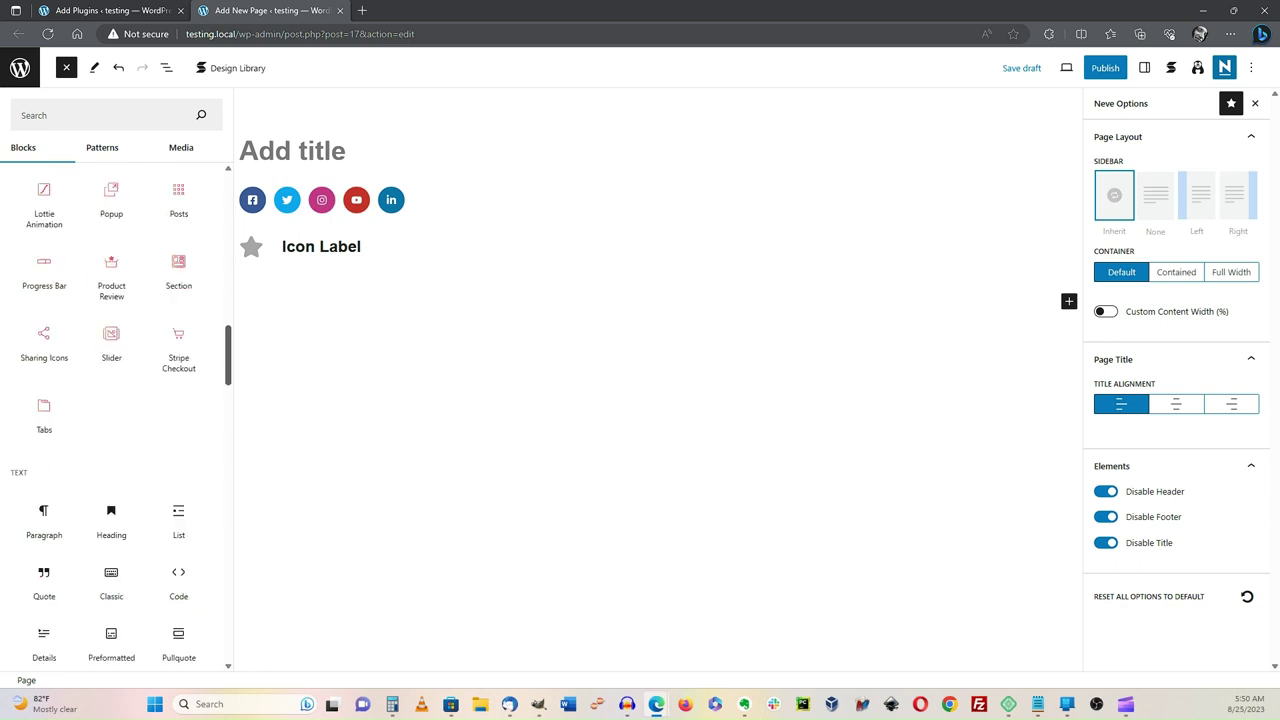
scroll(115, 415, down, 20)
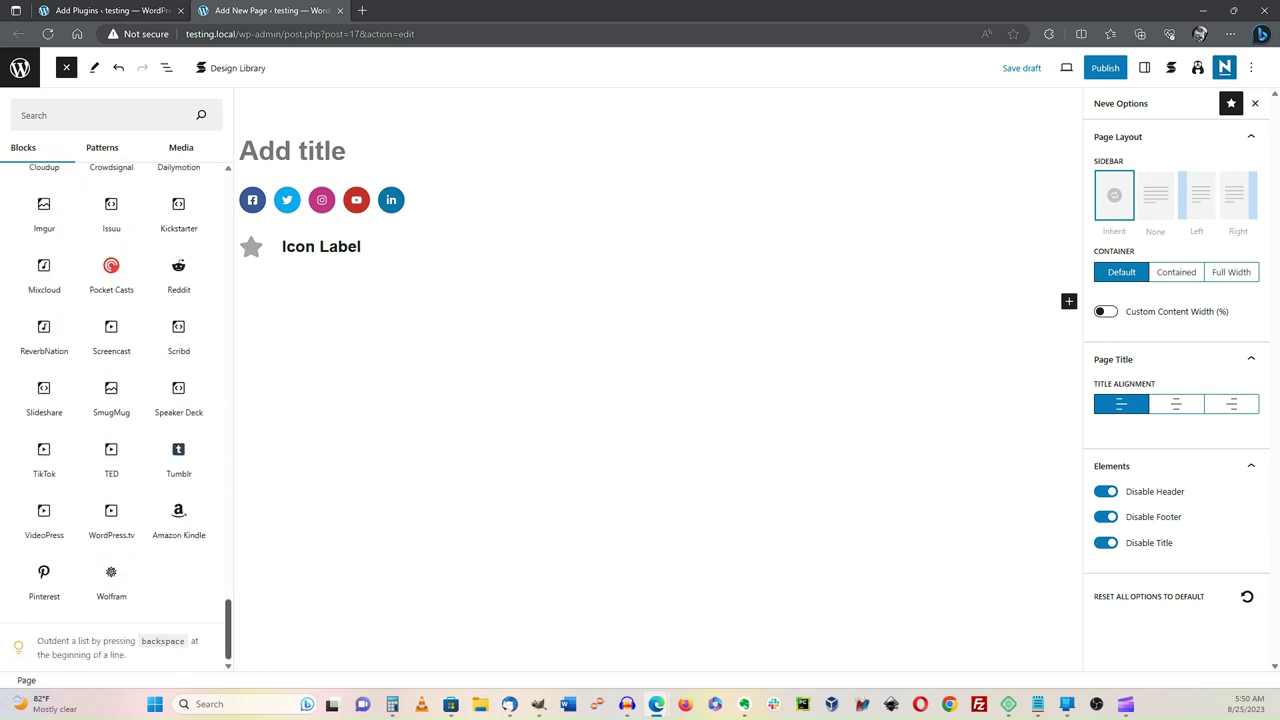
scroll(116, 415, up, 15)
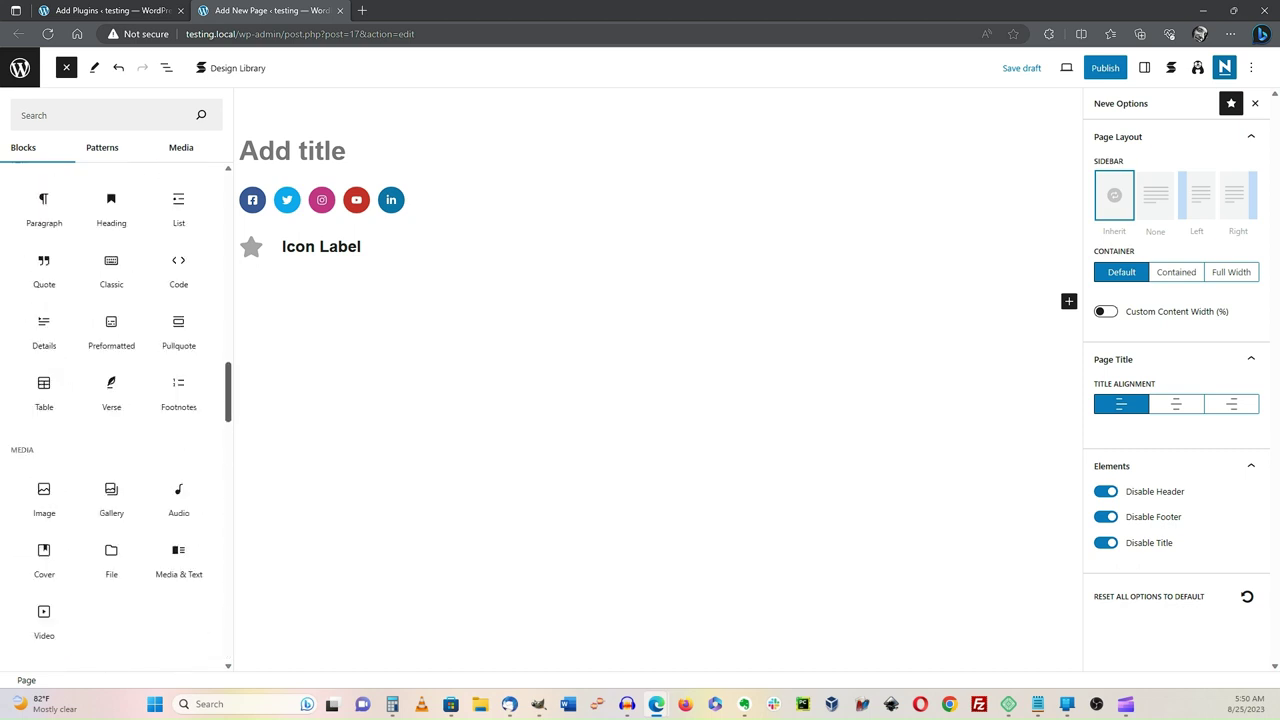
scroll(115, 415, up, 12)
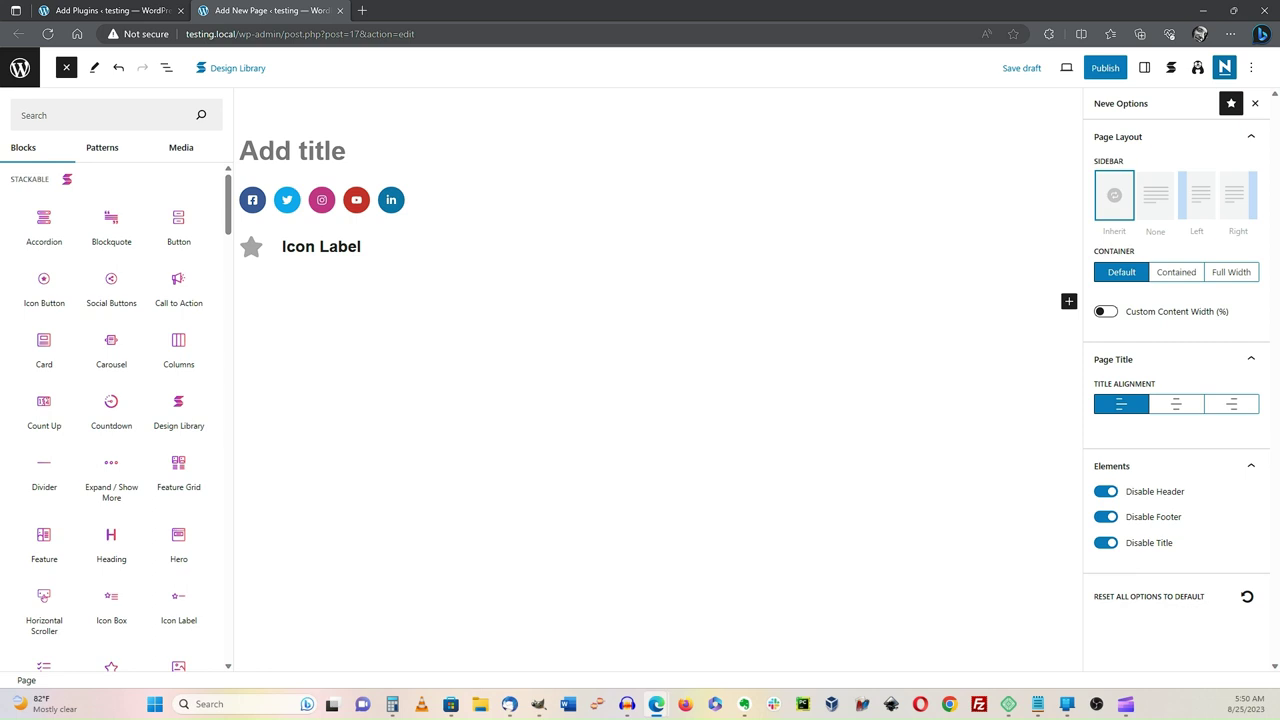
Step: Browse the block designs in the Stackable Design Library and insert the Arch Call to Action 1 design into the page
click(224, 68)
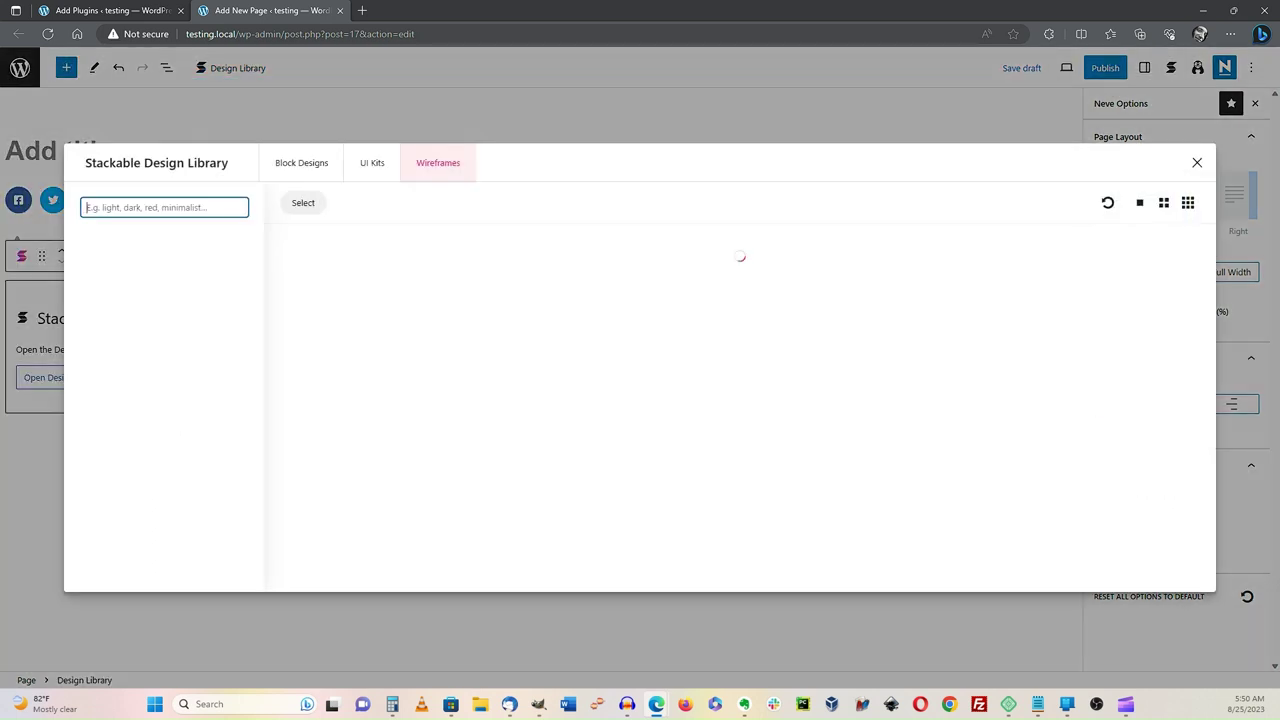
triple_click(752, 205)
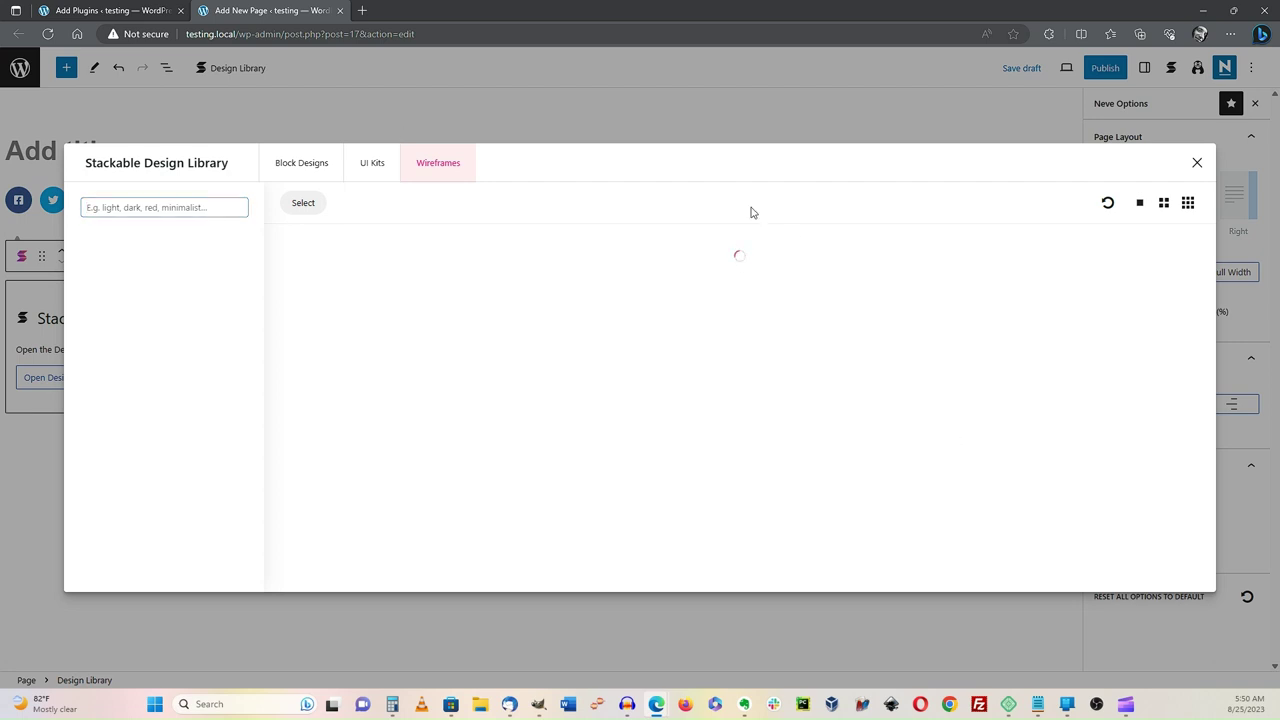
click(690, 234)
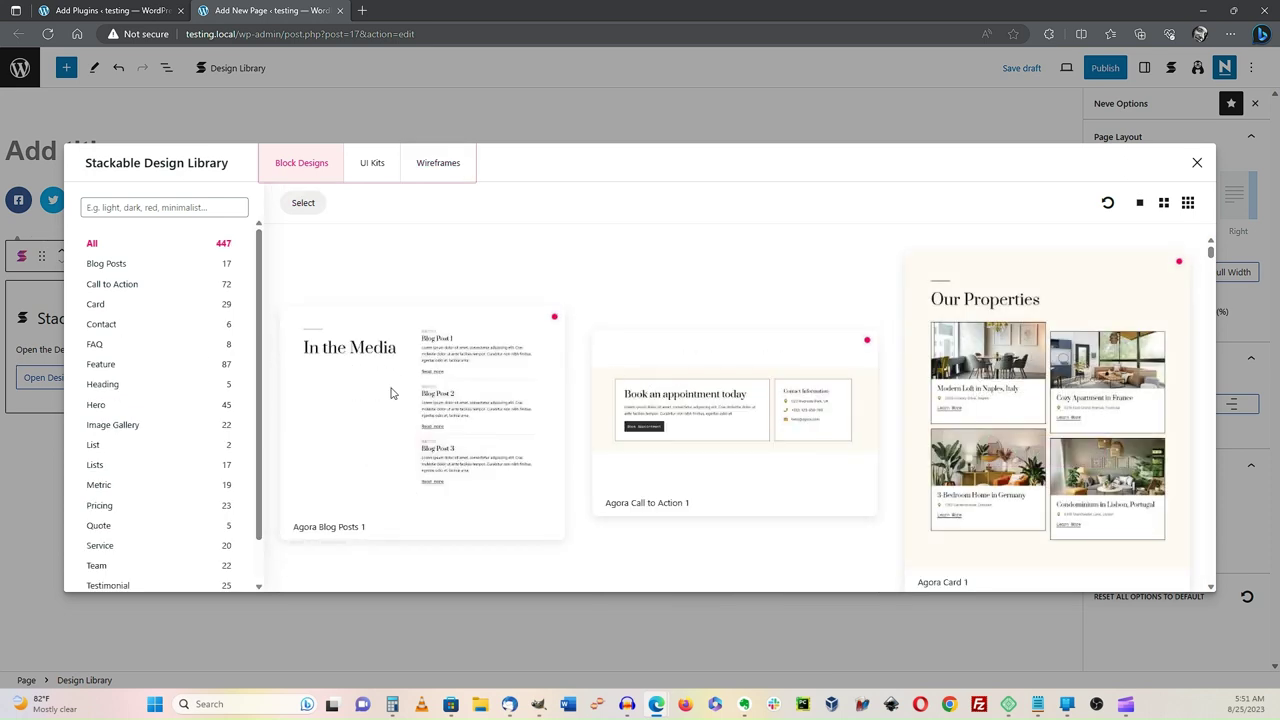
scroll(398, 380, down, 2)
scroll(398, 380, down, 10)
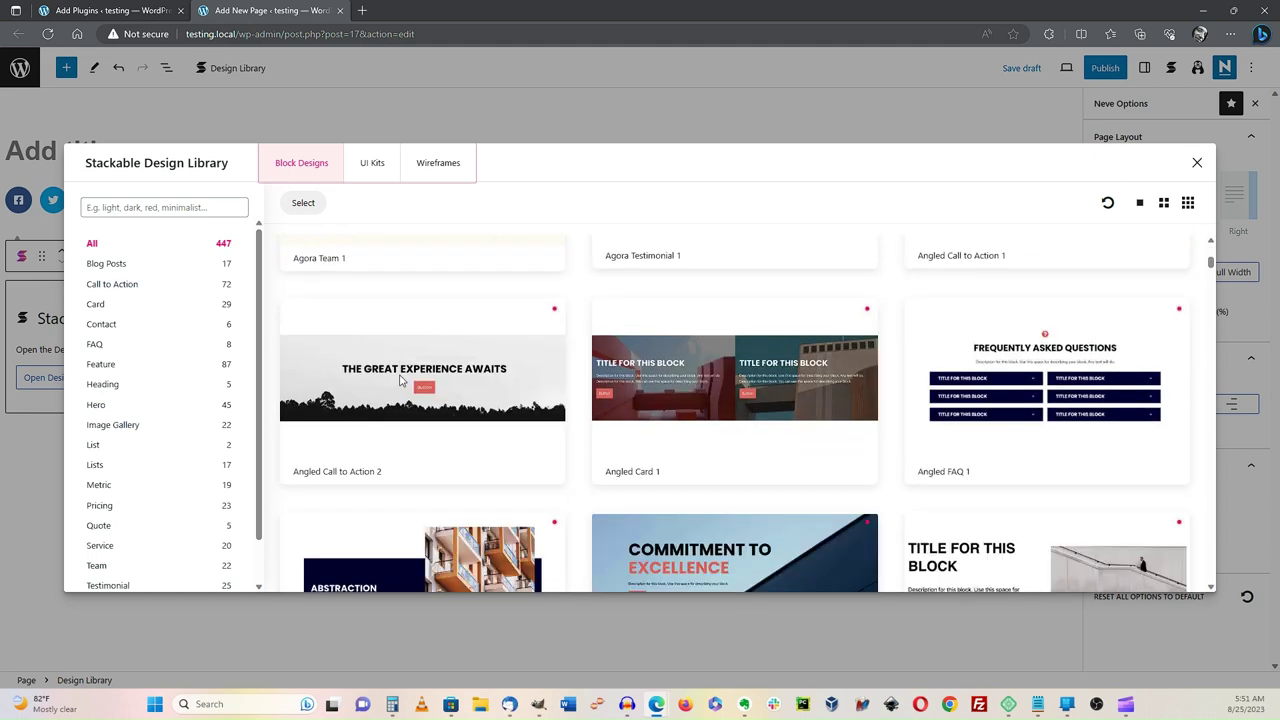
scroll(399, 380, down, 4)
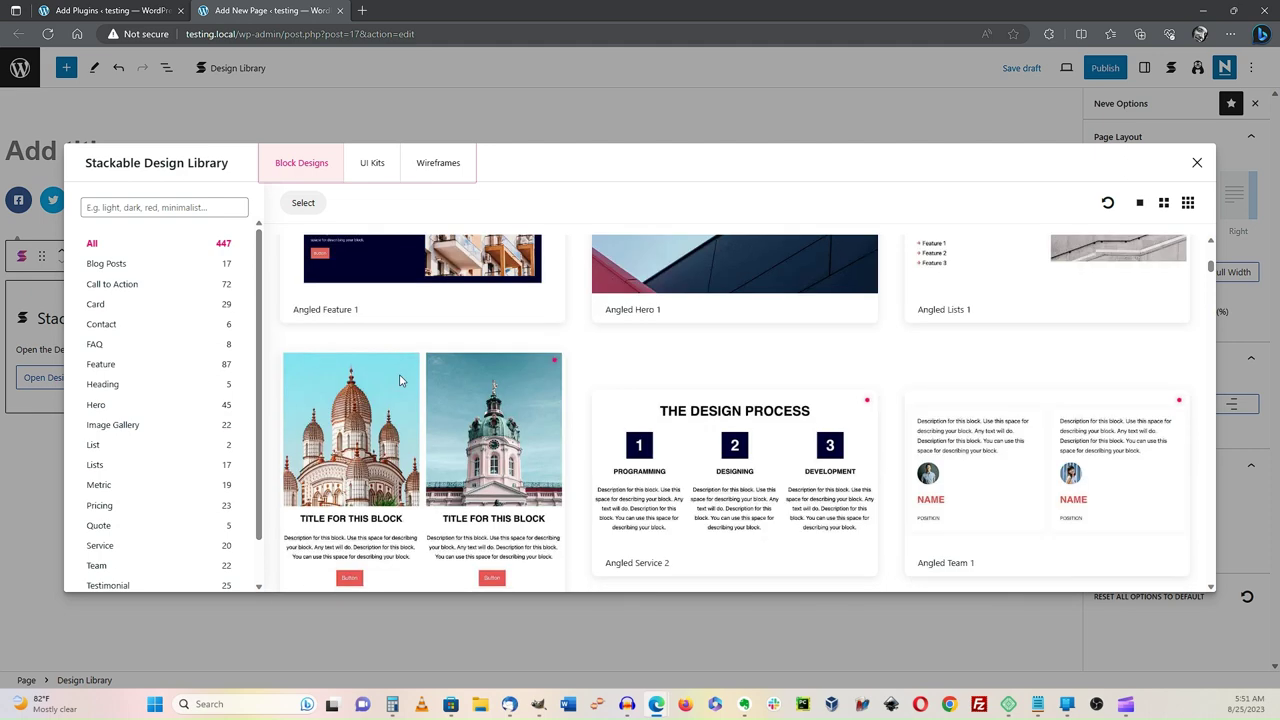
scroll(399, 380, down, 3)
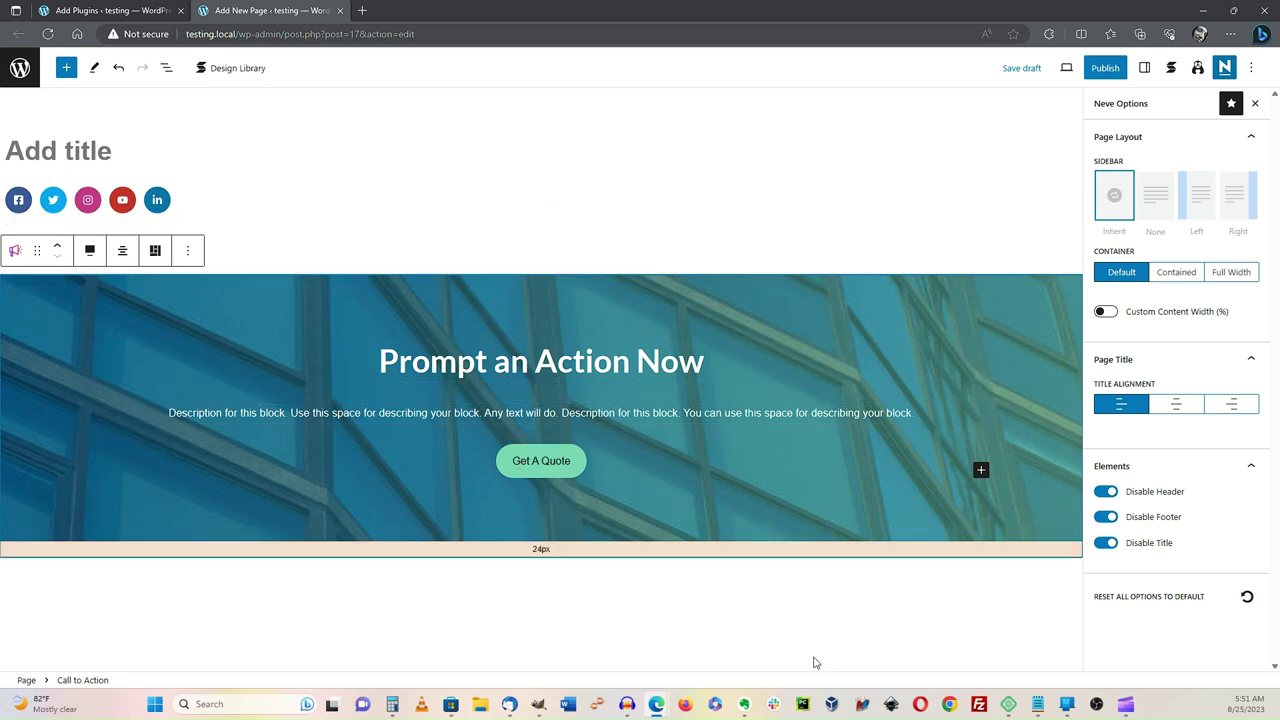
Step: Show the Call to Action block's settings and move the block up above the social buttons
key(ctrl+shift+comma)
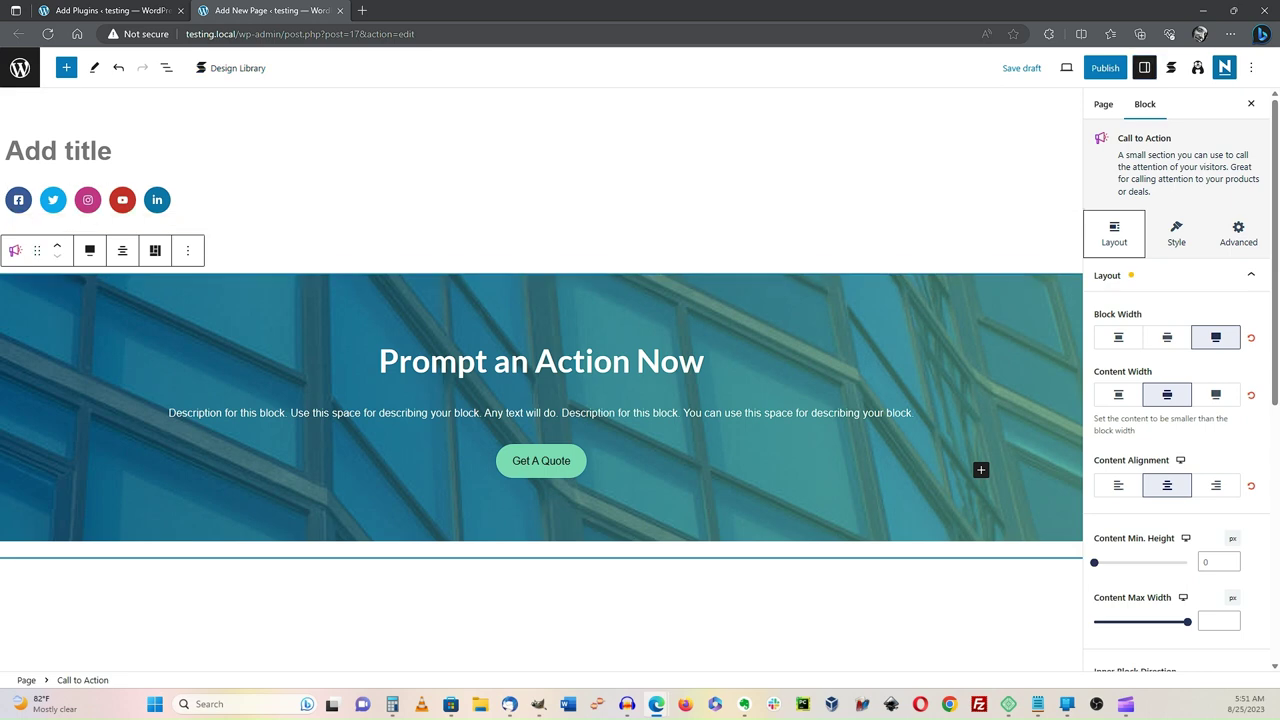
scroll(540, 548, down, 1)
scroll(55, 207, up, 1)
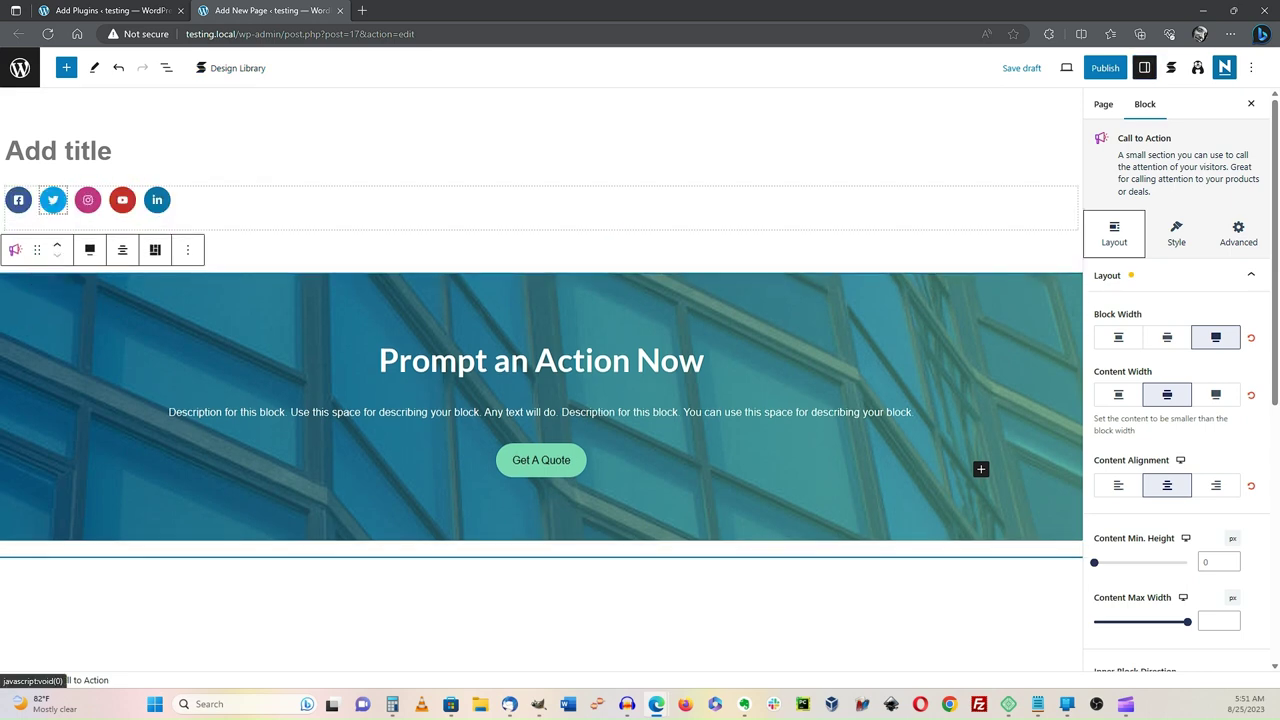
scroll(540, 390, down, 1)
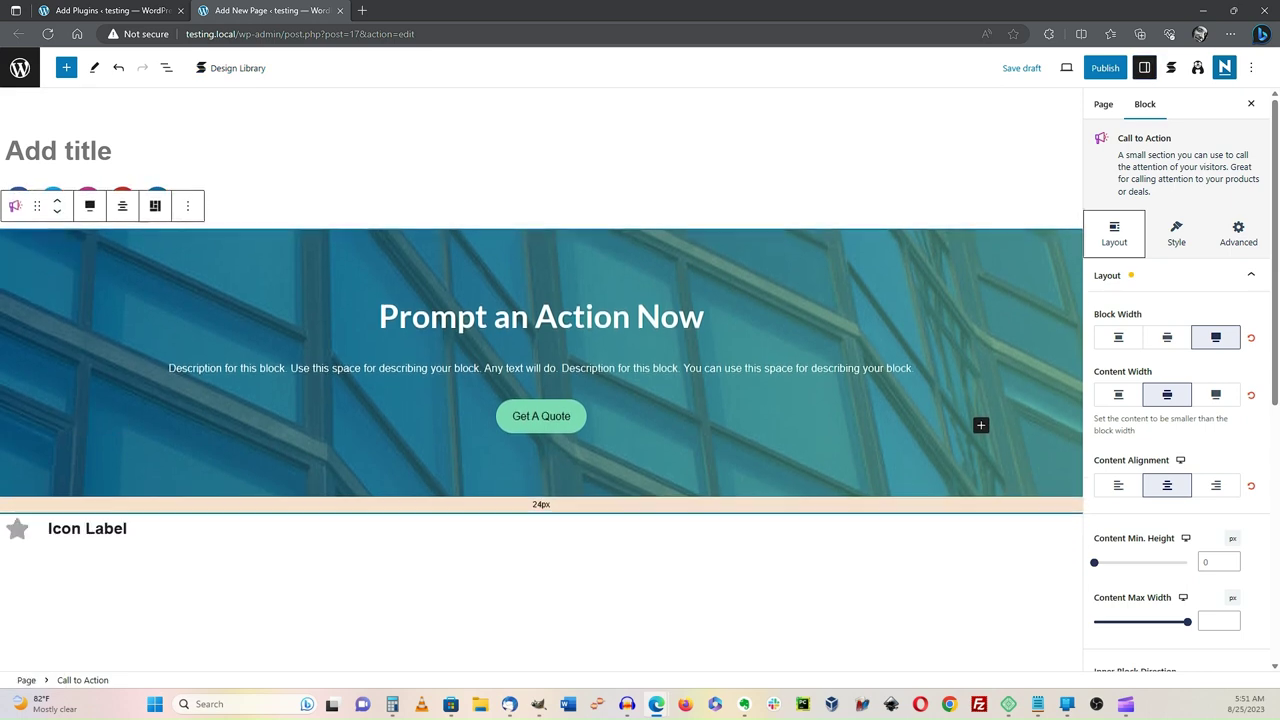
click(57, 199)
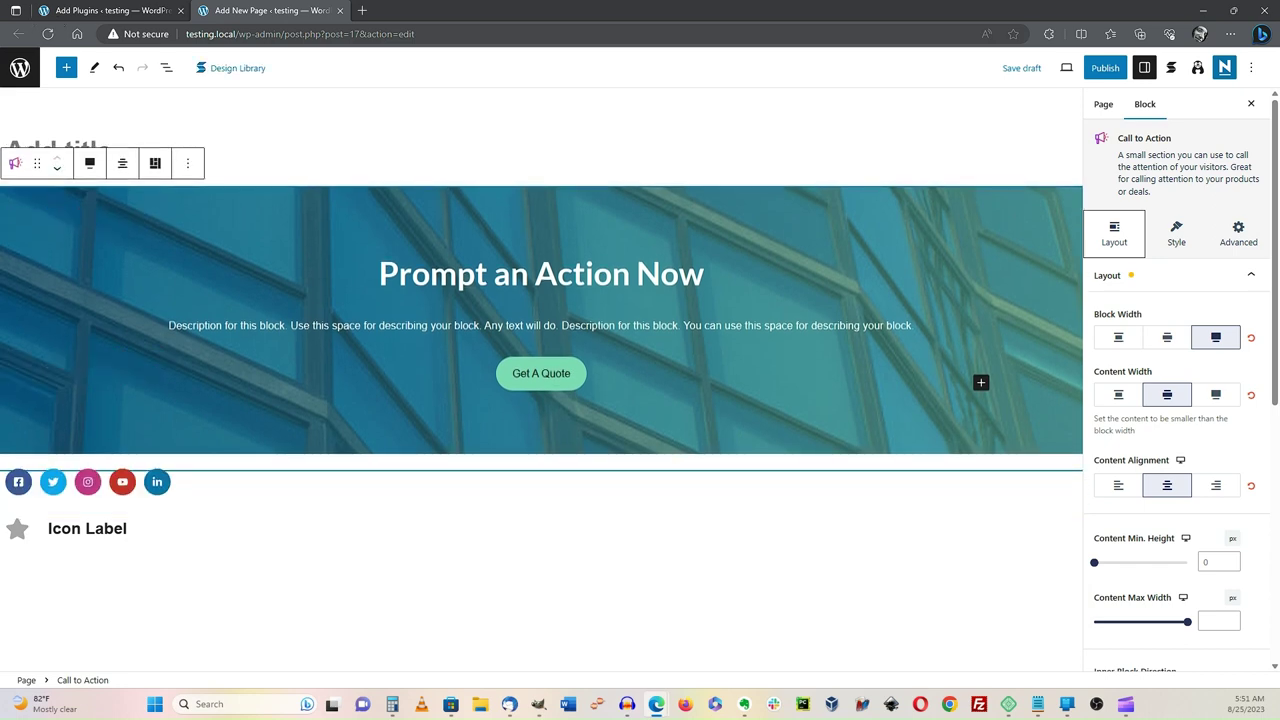
Step: Reopen the Stackable Design Library and examine the designs of the Arch UI kit
click(231, 68)
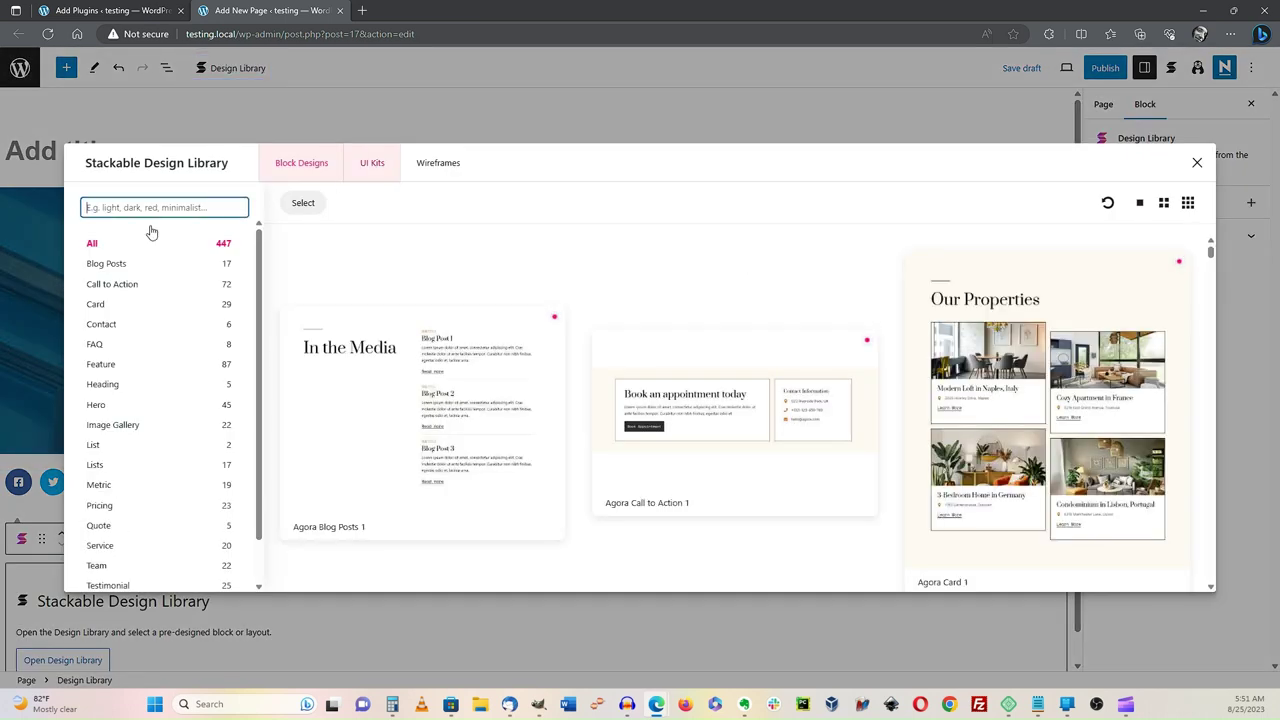
key(Return)
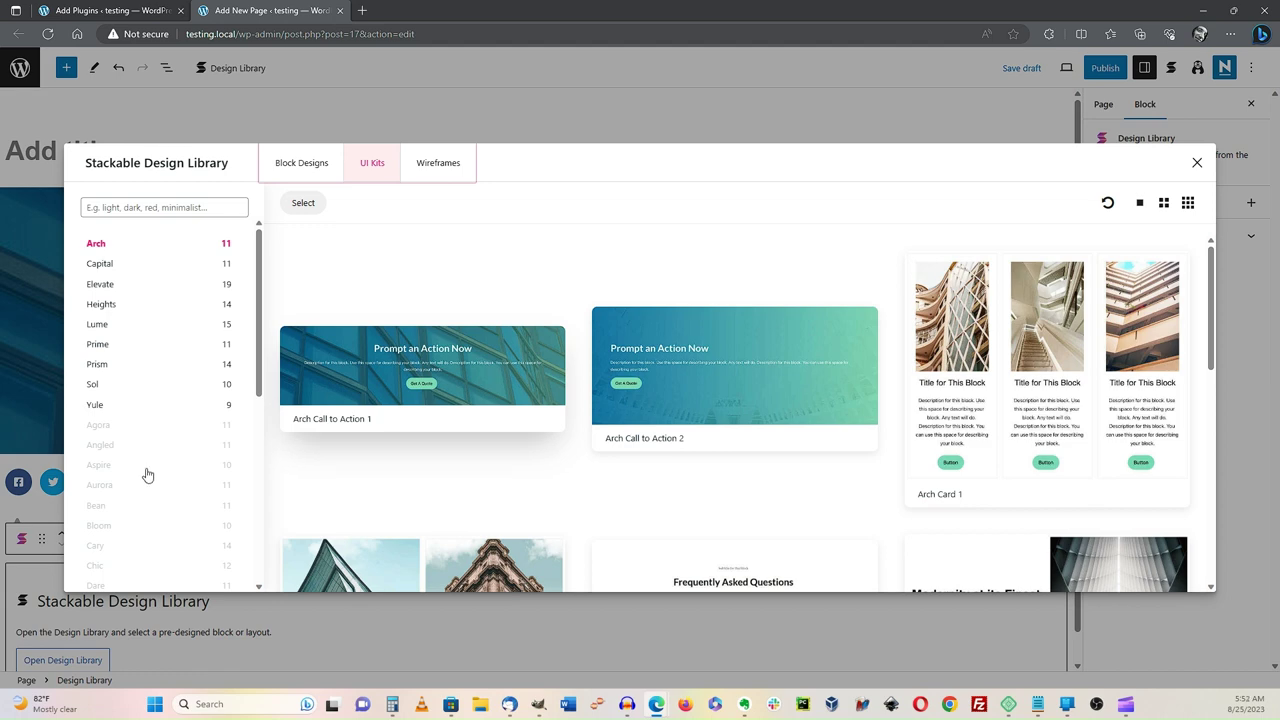
scroll(706, 340, down, 3)
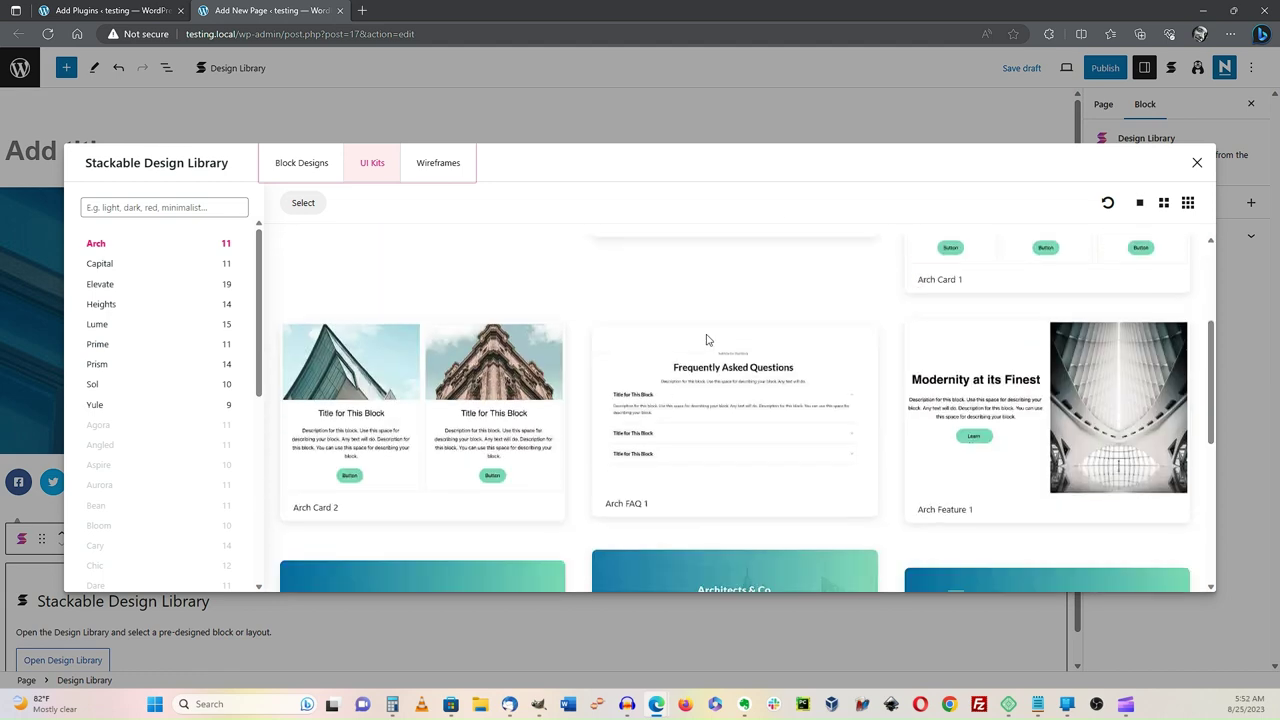
scroll(706, 340, down, 3)
scroll(706, 338, down, 2)
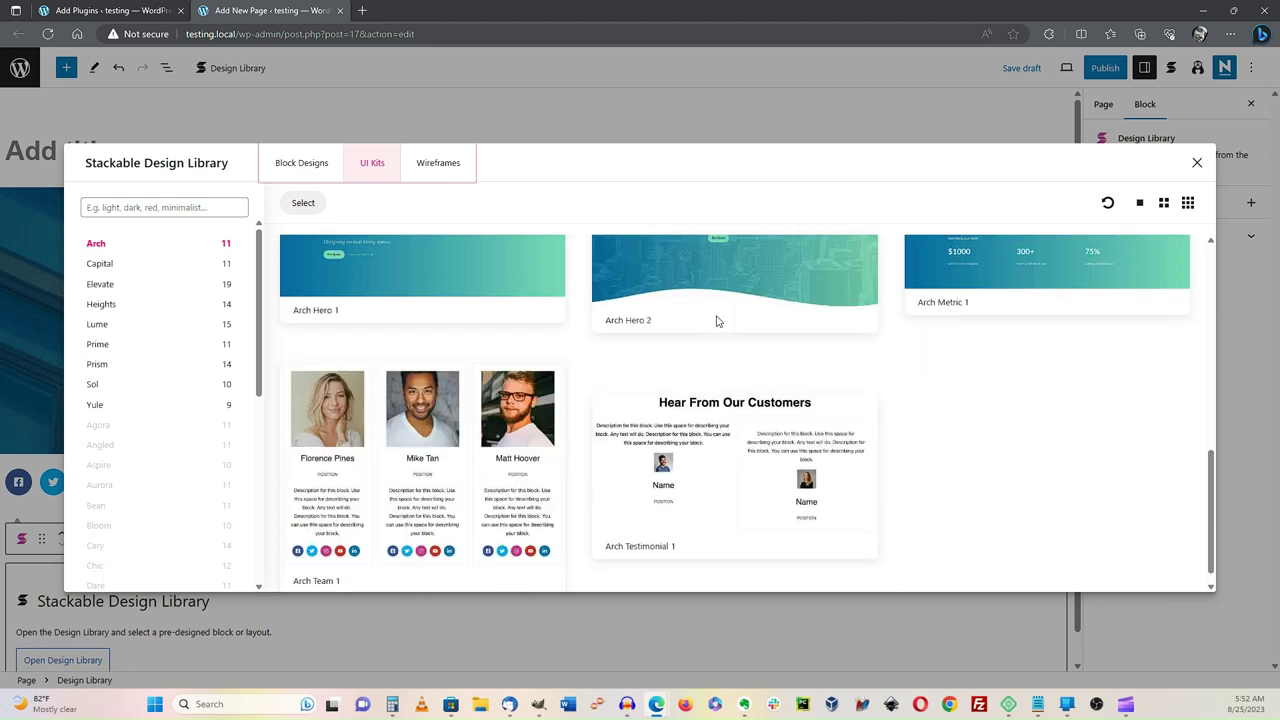
scroll(703, 400, up, 4)
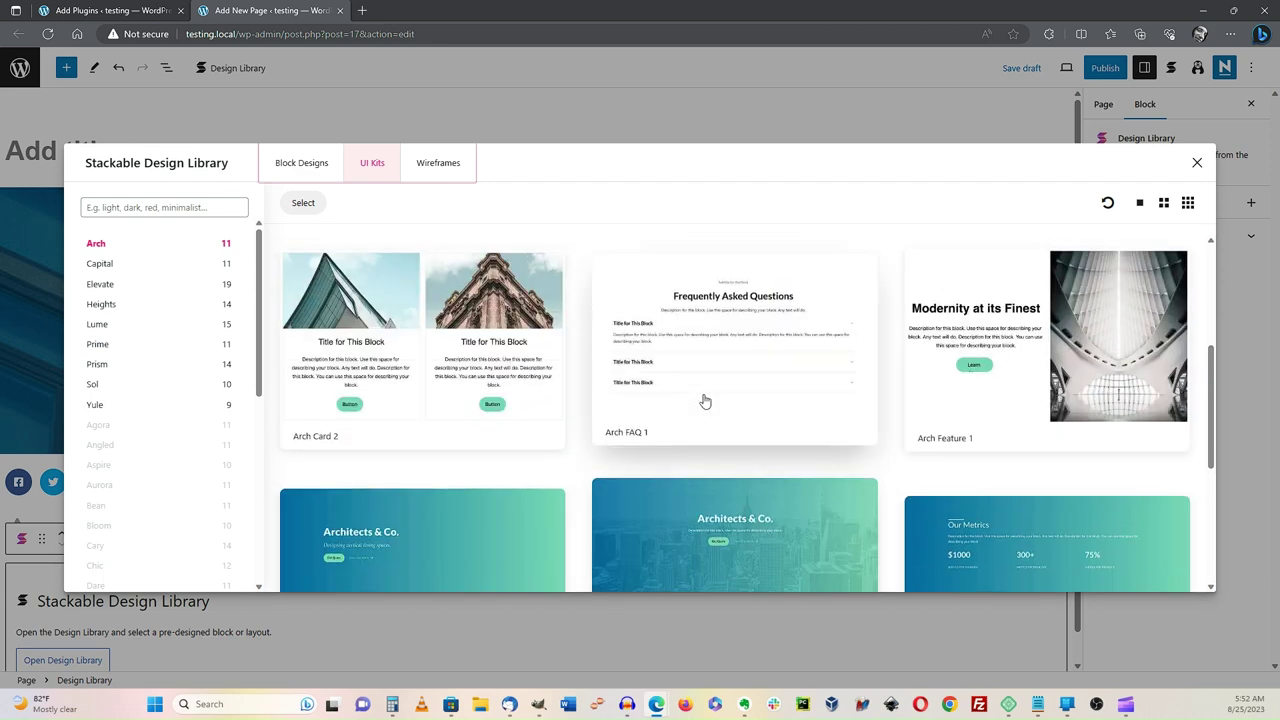
scroll(705, 400, up, 3)
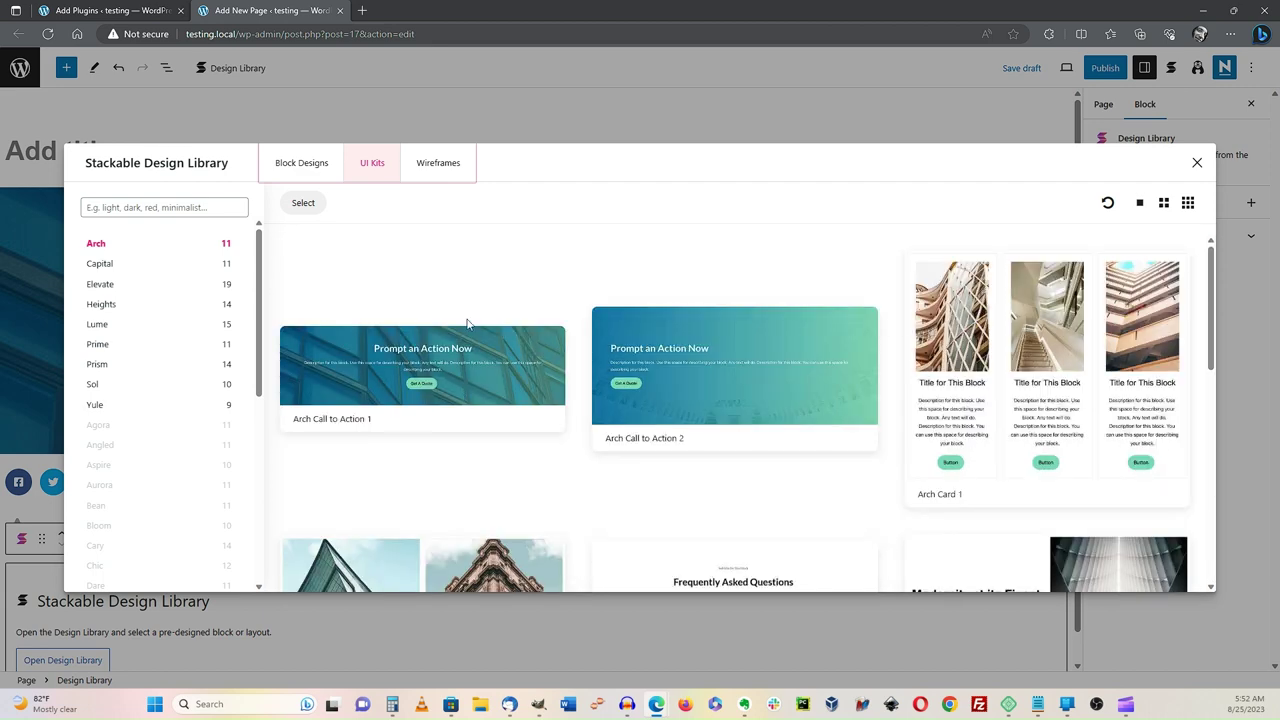
scroll(786, 406, down, 6)
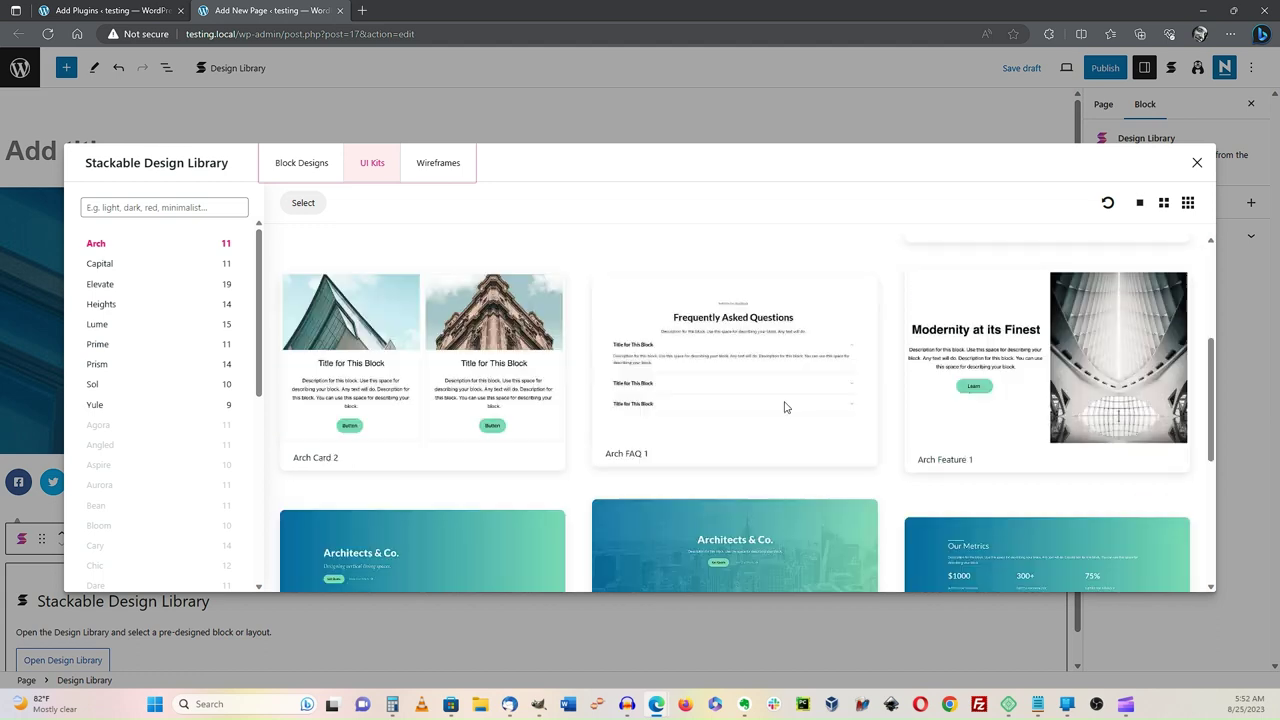
scroll(256, 565, up, 6)
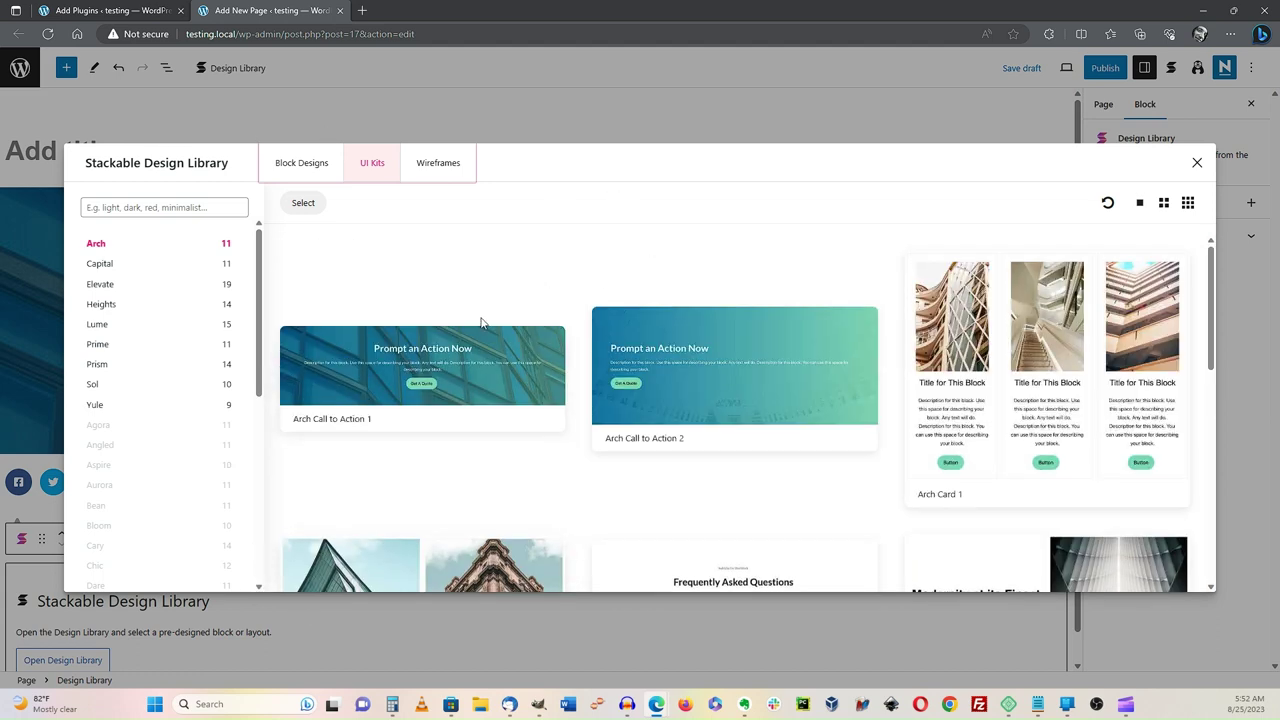
Step: Switch the design library to the wireframes and survey the whole collection
key(Tab)
key(Return)
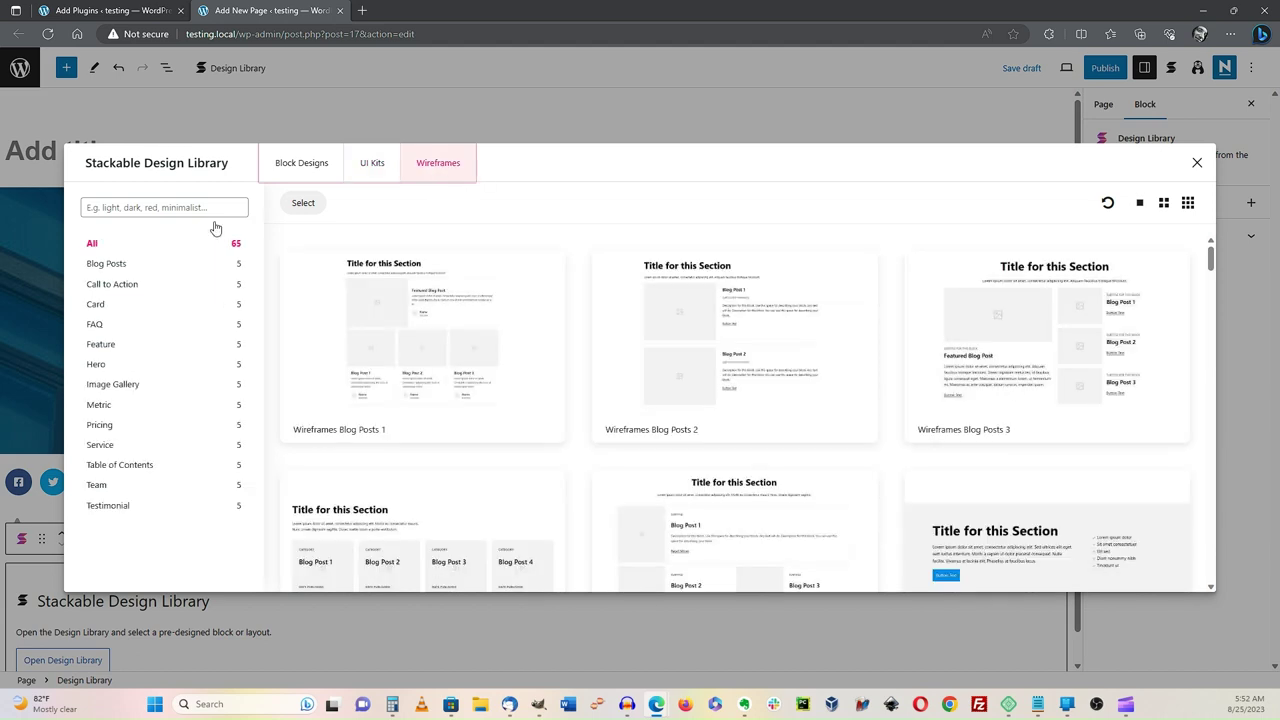
scroll(534, 389, down, 6)
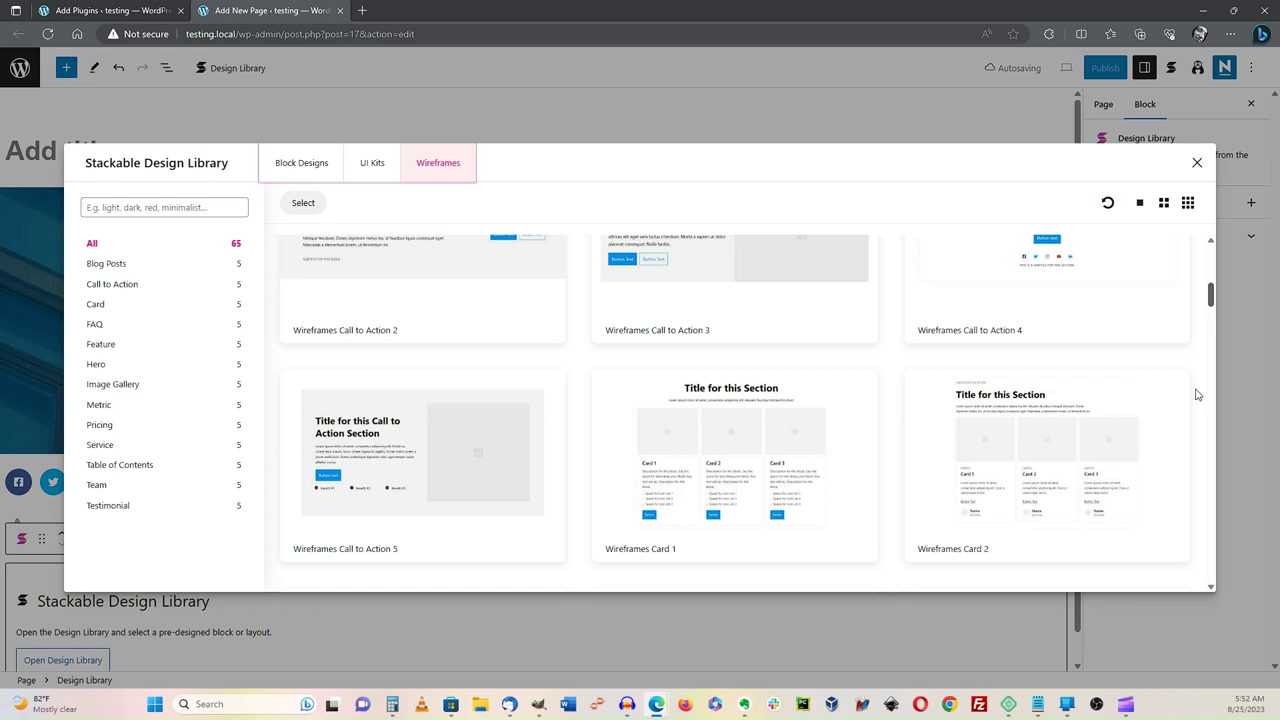
scroll(1207, 598, down, 8)
drag(1210, 370, 1210, 248)
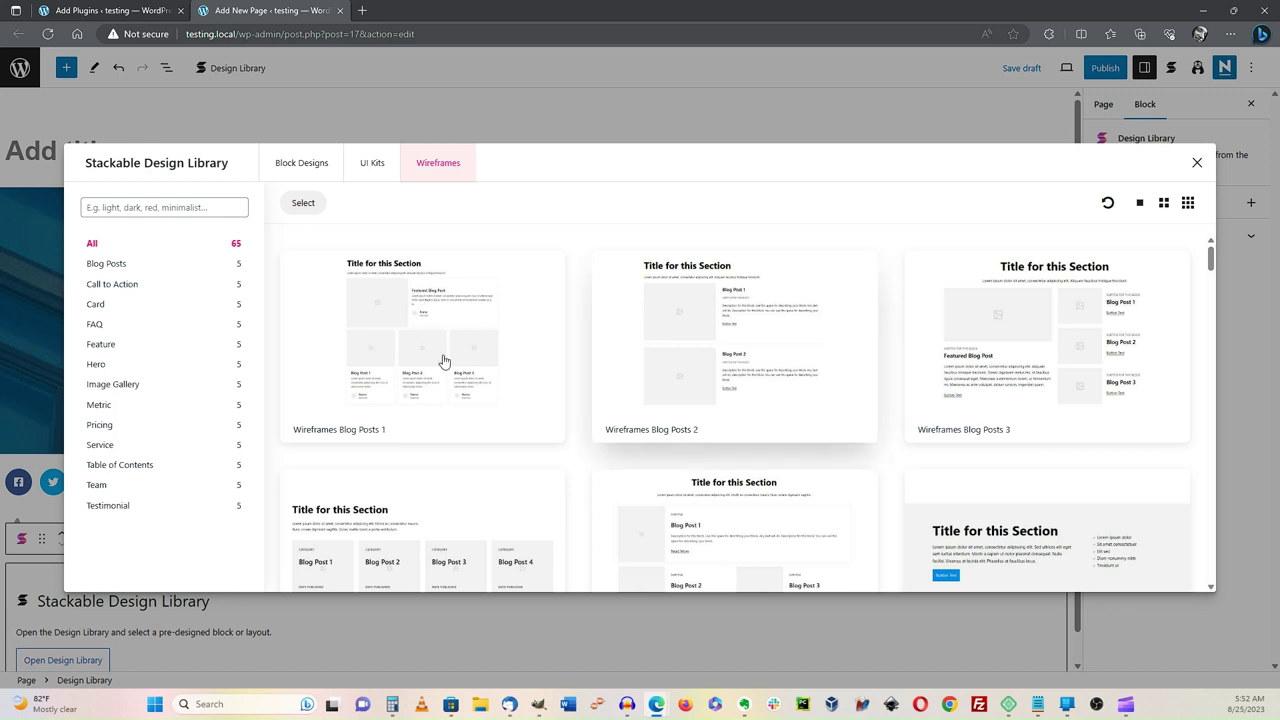
Step: Compare the blog post, call to action, card and FAQ wireframes, and insert Wireframes Blog Posts 3 into the page
scroll(403, 340, down, 2)
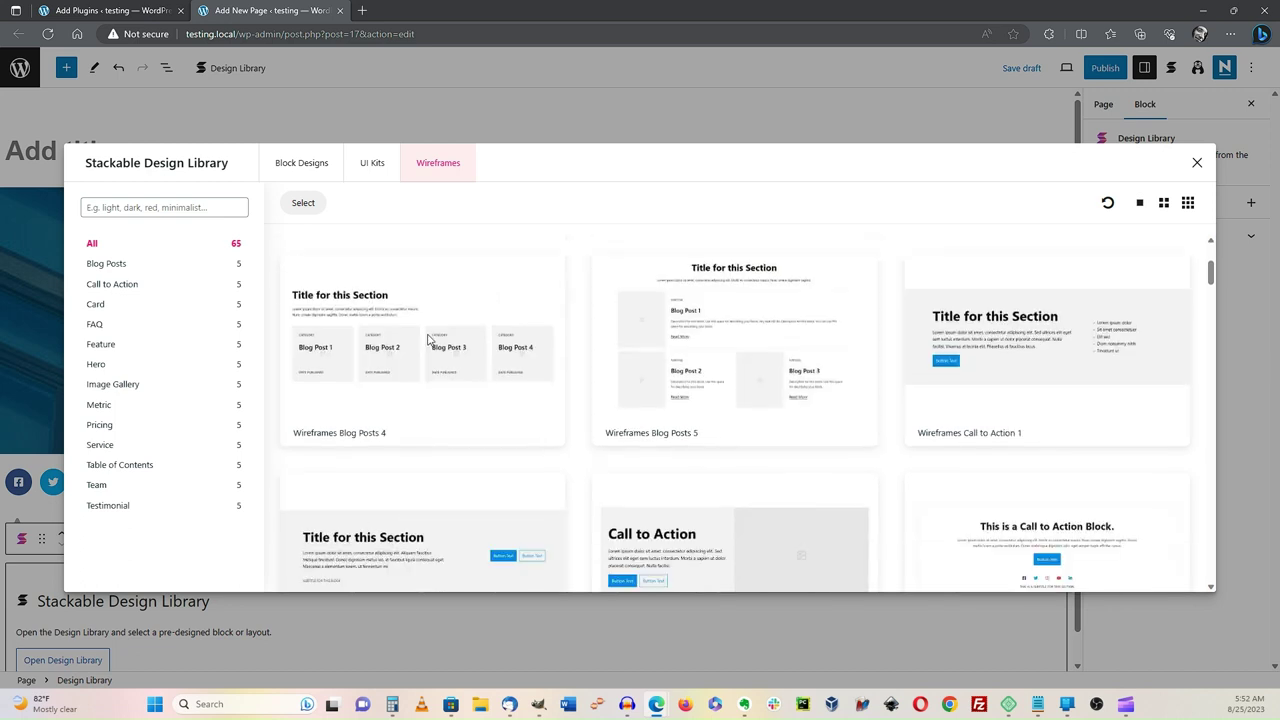
scroll(426, 340, down, 2)
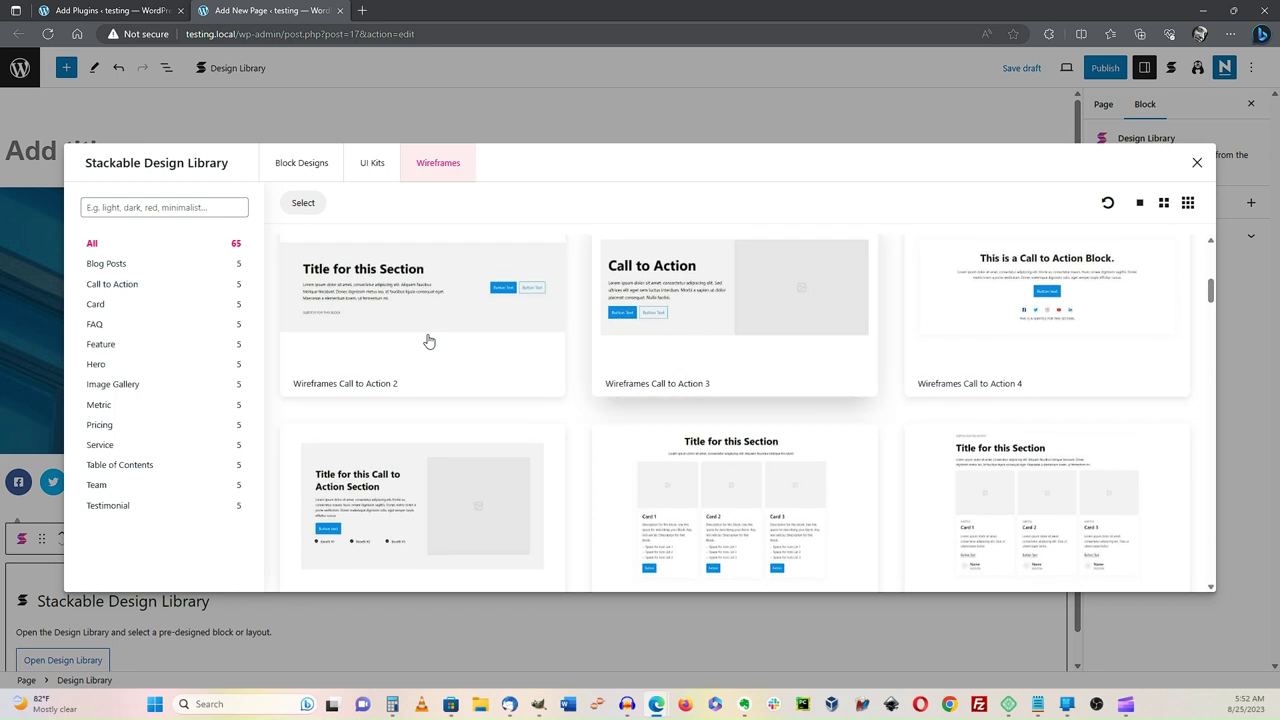
scroll(428, 342, up, 1)
scroll(420, 437, down, 2)
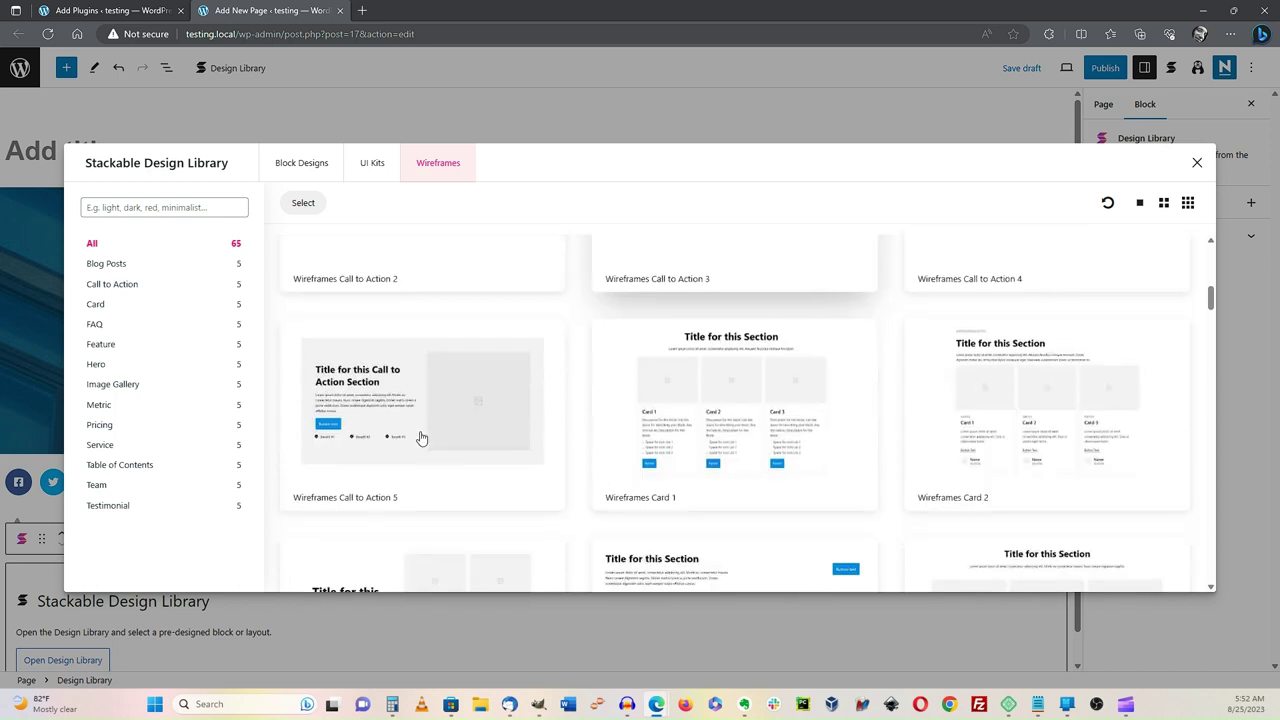
scroll(399, 464, down, 3)
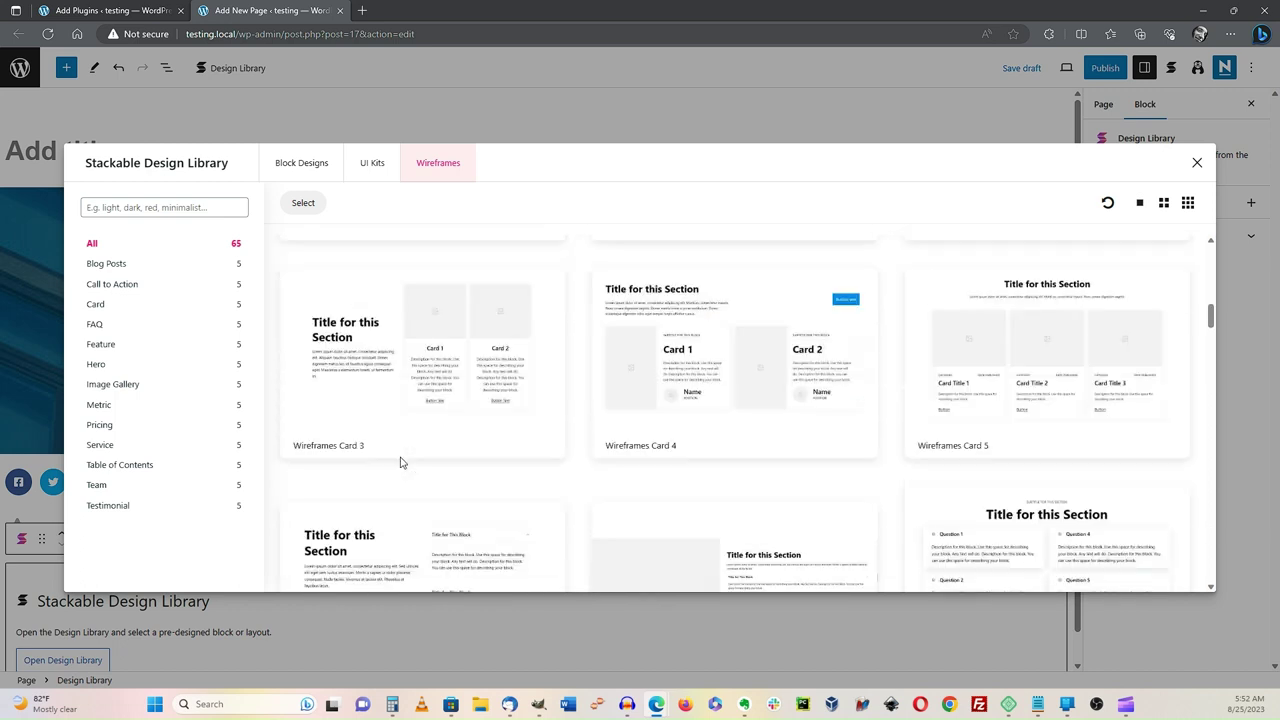
scroll(400, 462, down, 2)
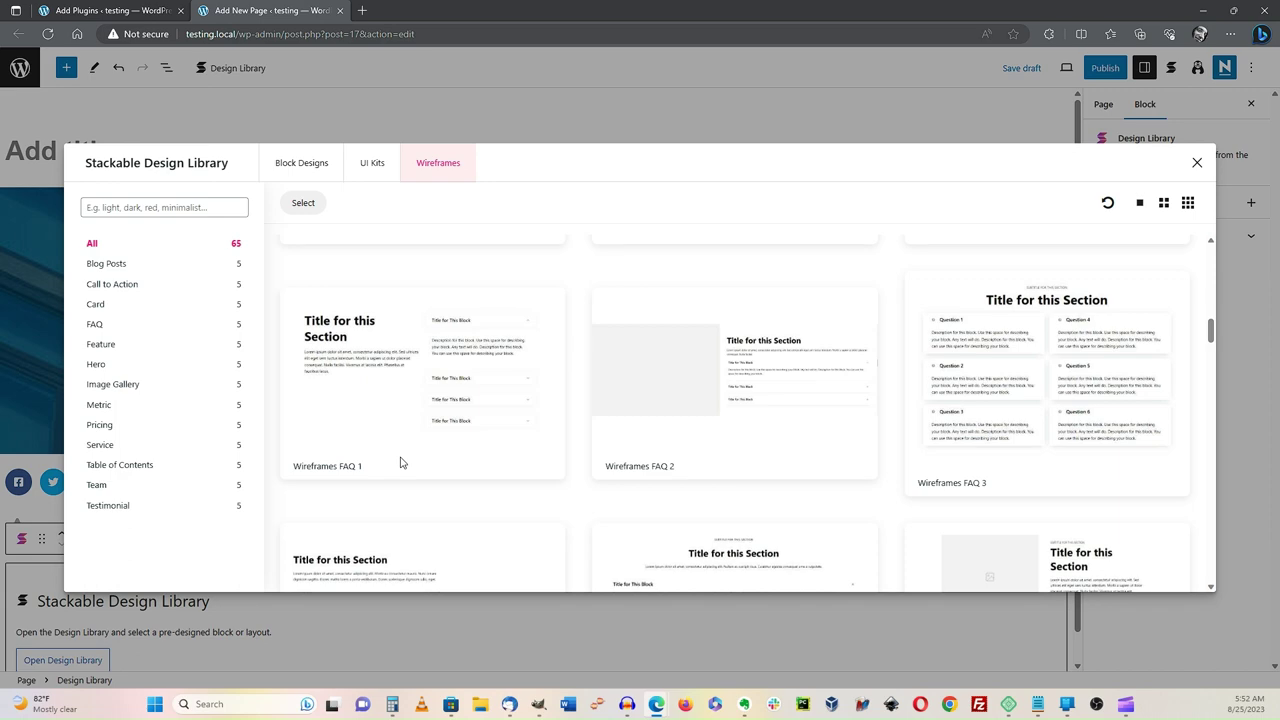
scroll(400, 462, up, 3)
scroll(402, 462, up, 3)
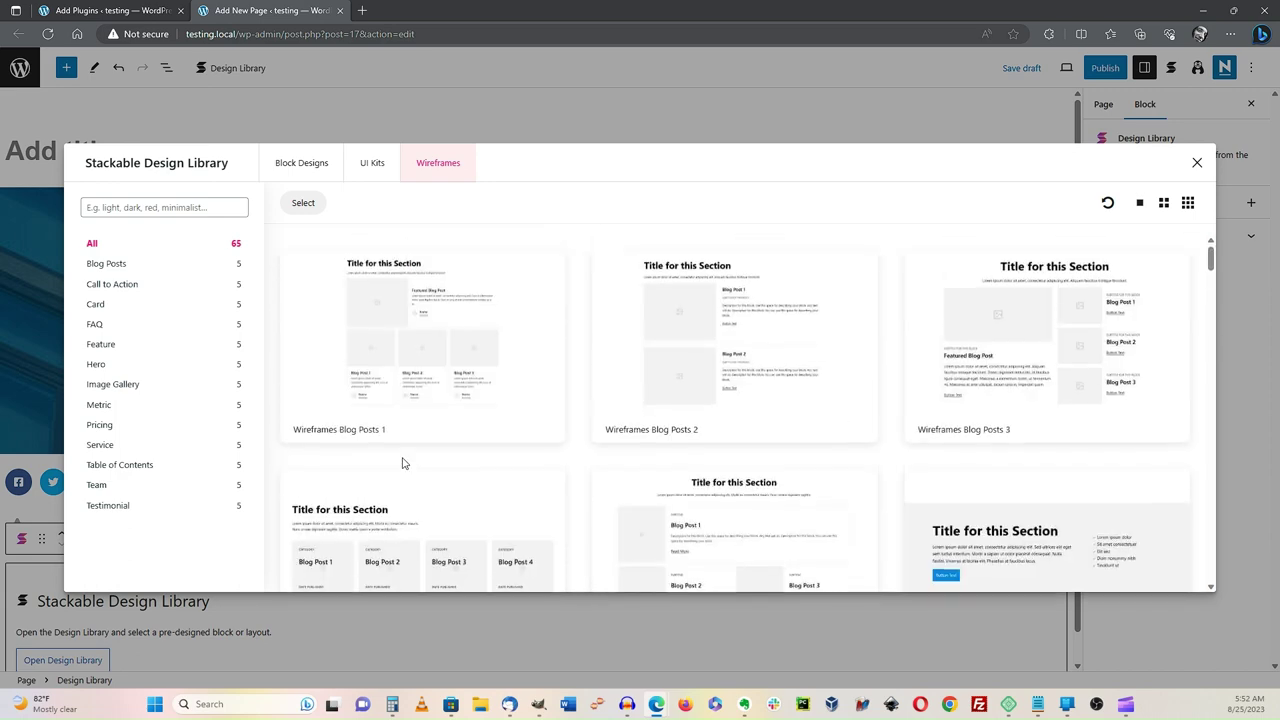
click(975, 399)
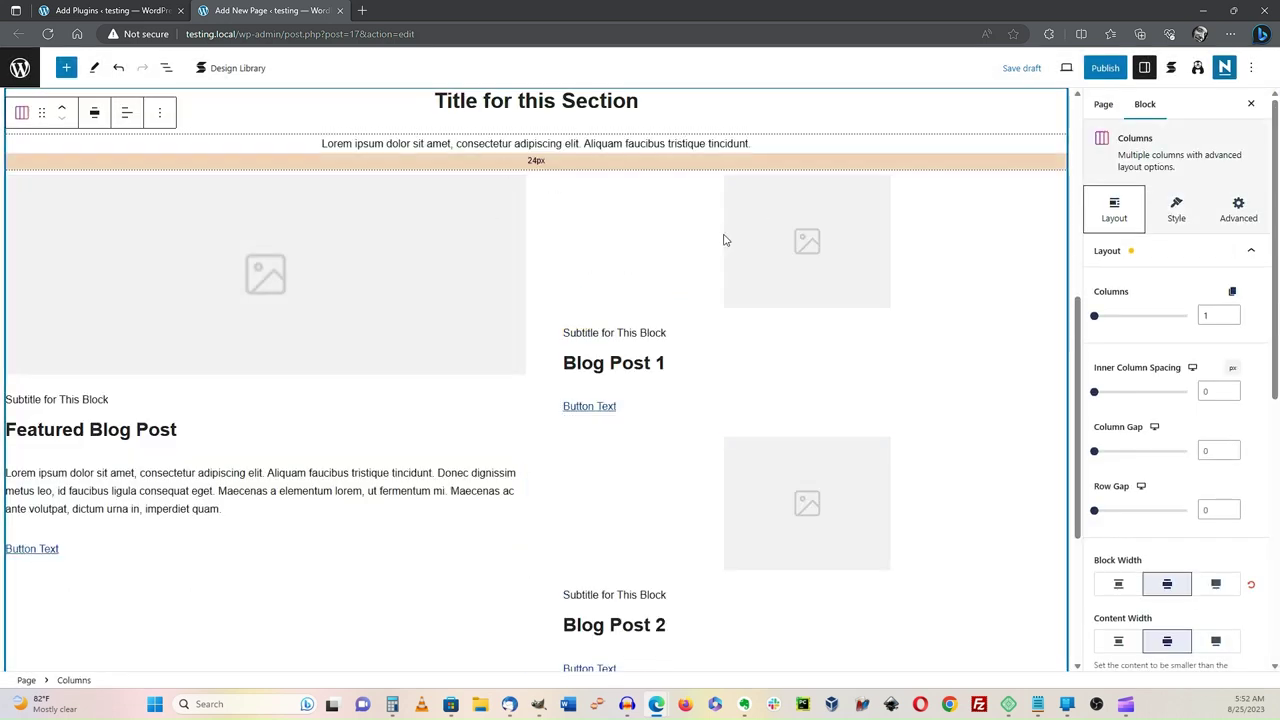
scroll(547, 372, down, 2)
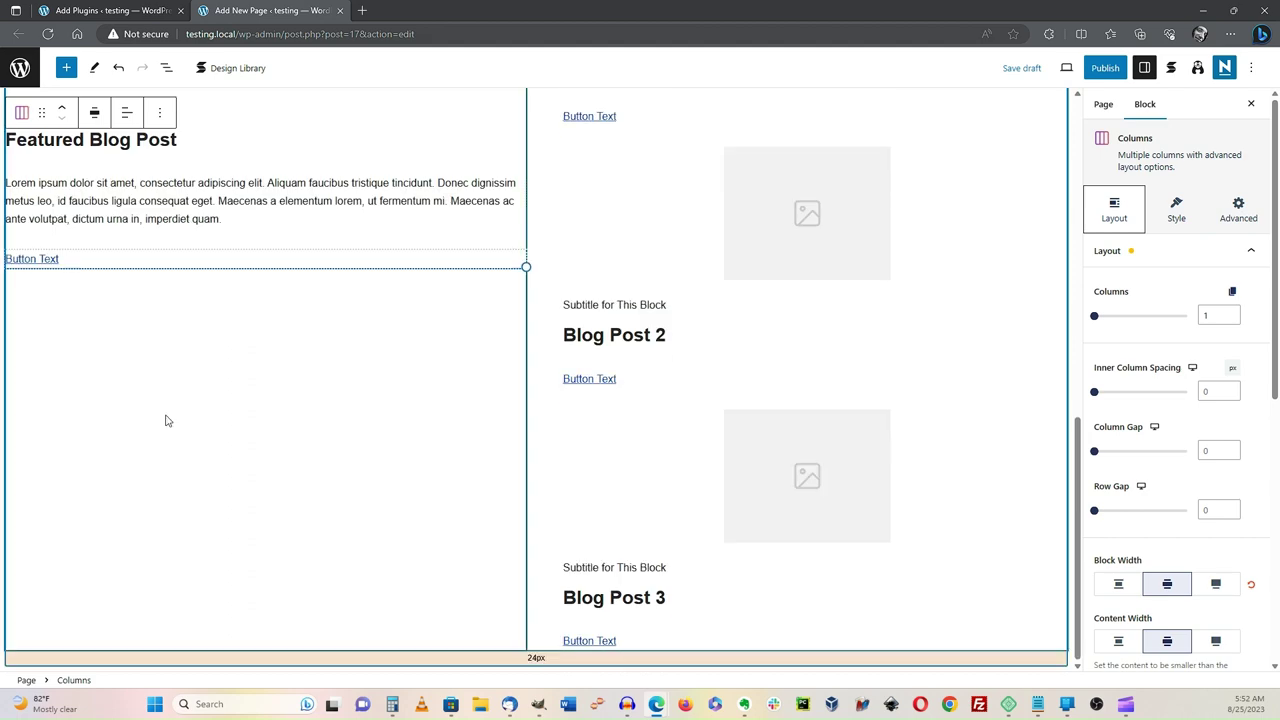
Step: Open the image picker for the Blog Post 1 card, check the media library, close it without choosing, and review the blog section
scroll(166, 420, up, 10)
scroll(681, 293, down, 2)
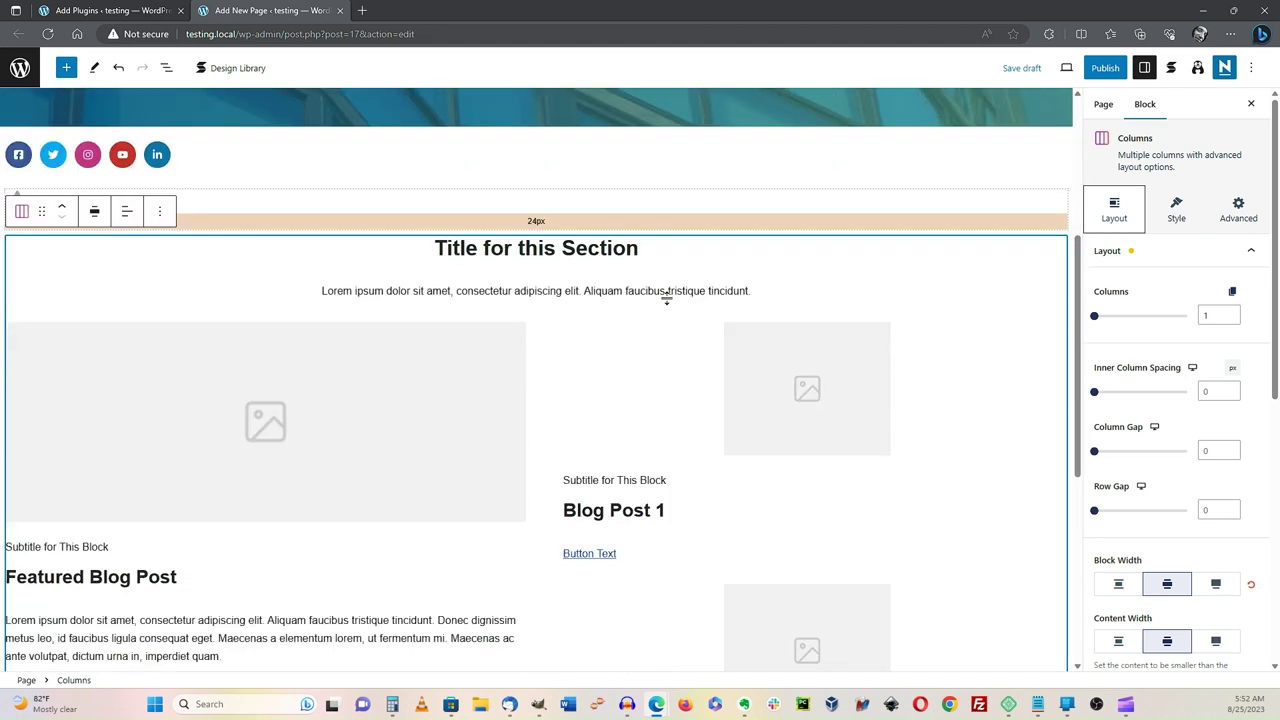
click(700, 498)
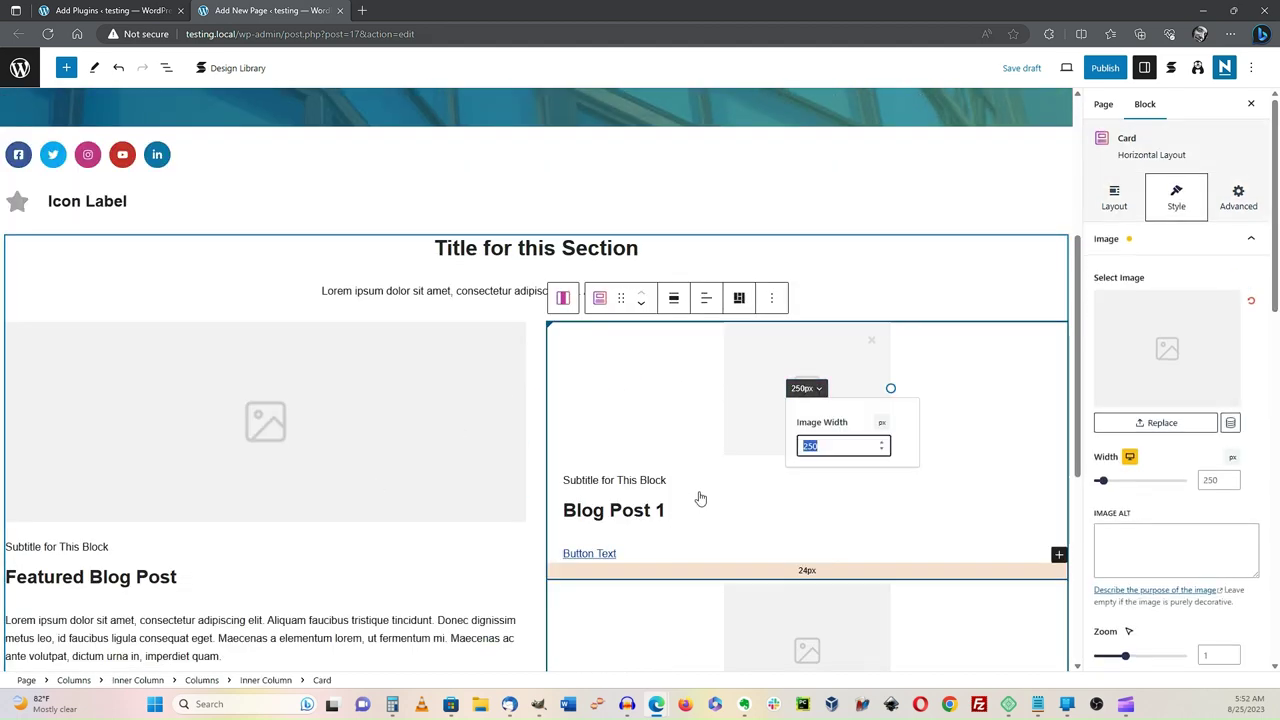
click(797, 439)
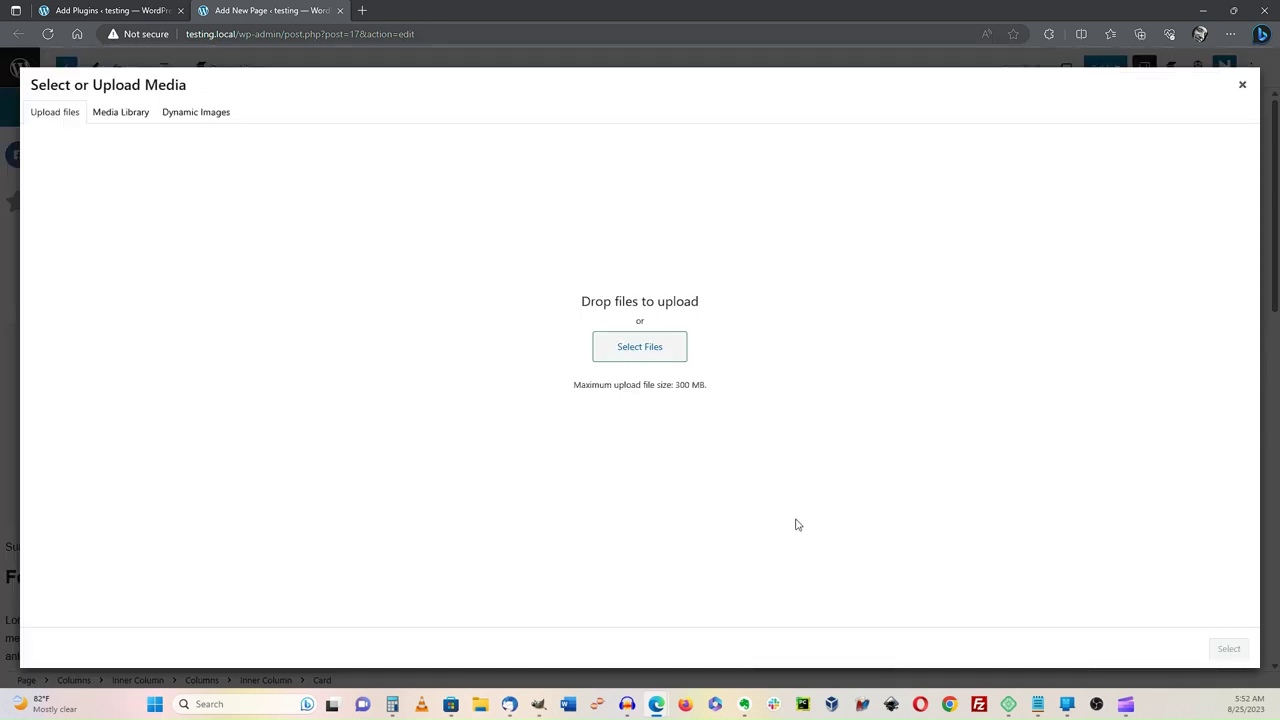
click(120, 112)
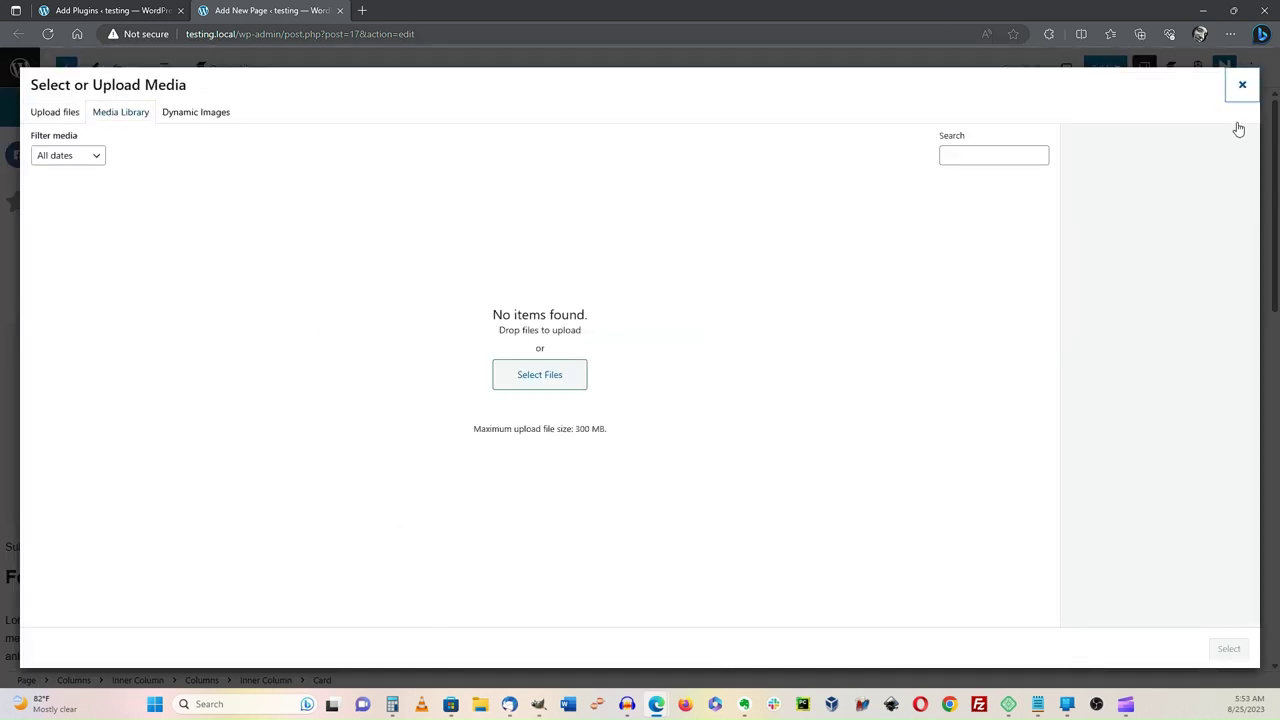
click(1240, 92)
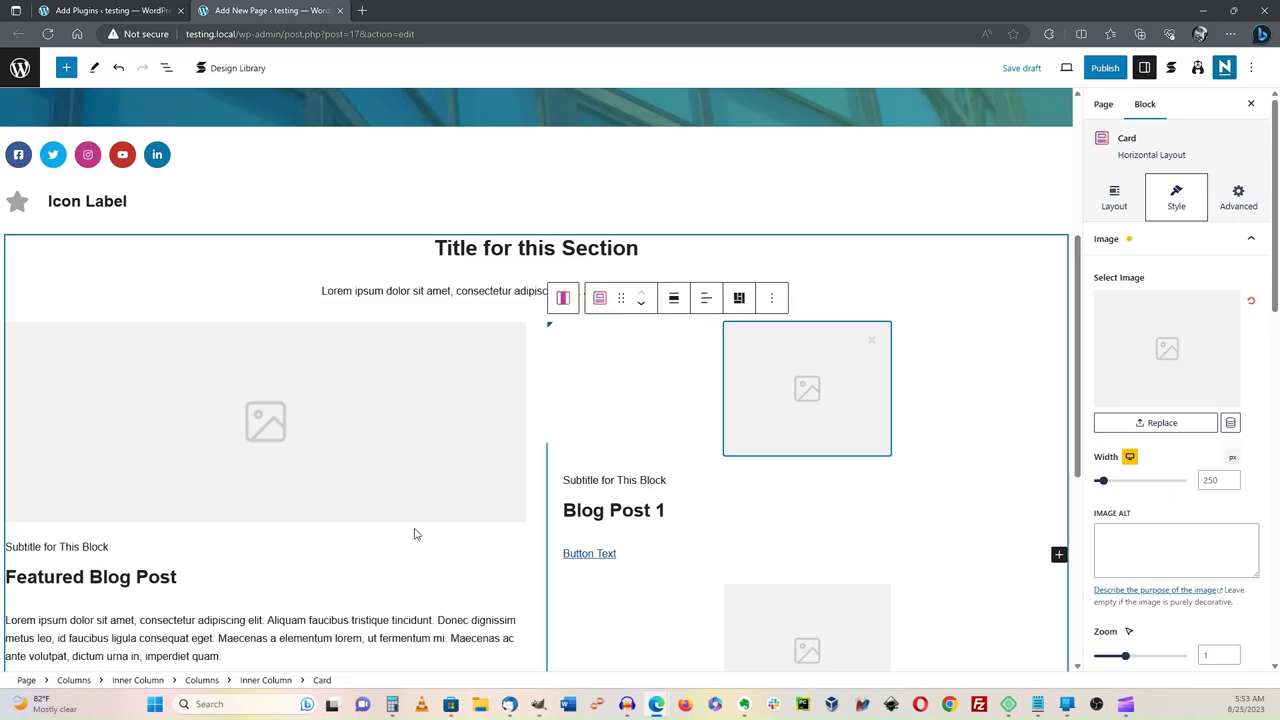
scroll(544, 417, down, 4)
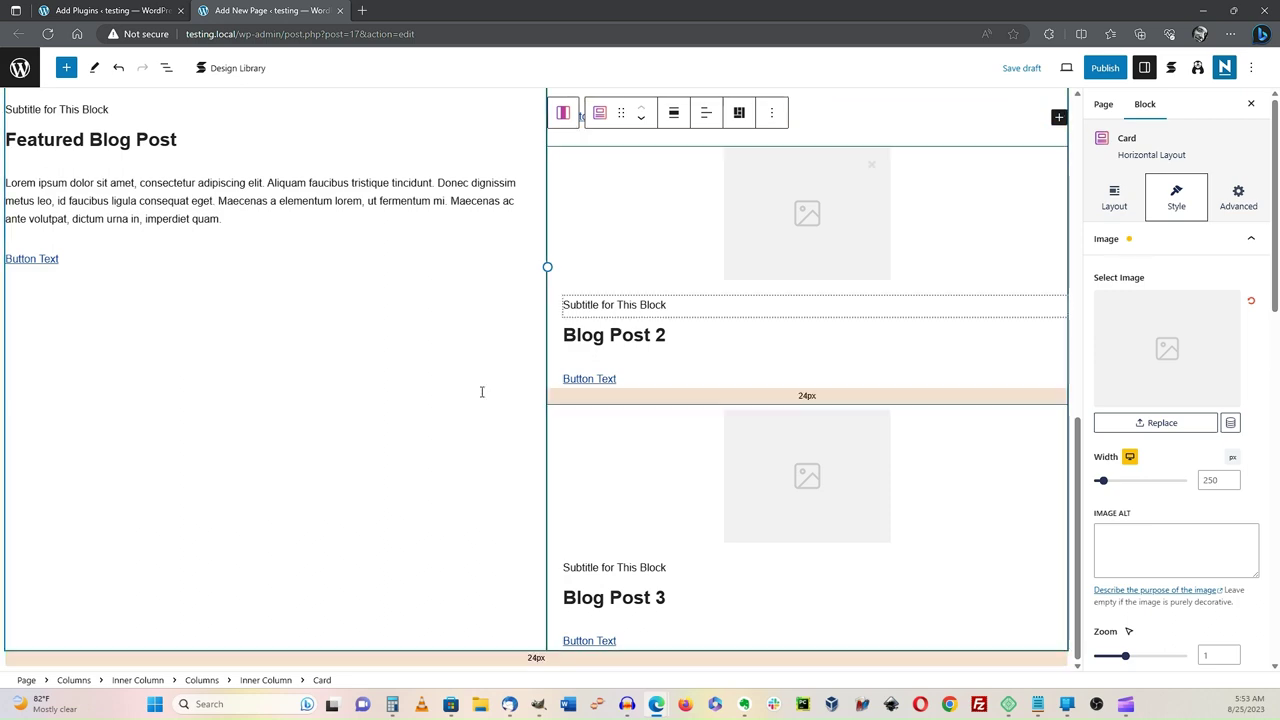
scroll(352, 551, up, 4)
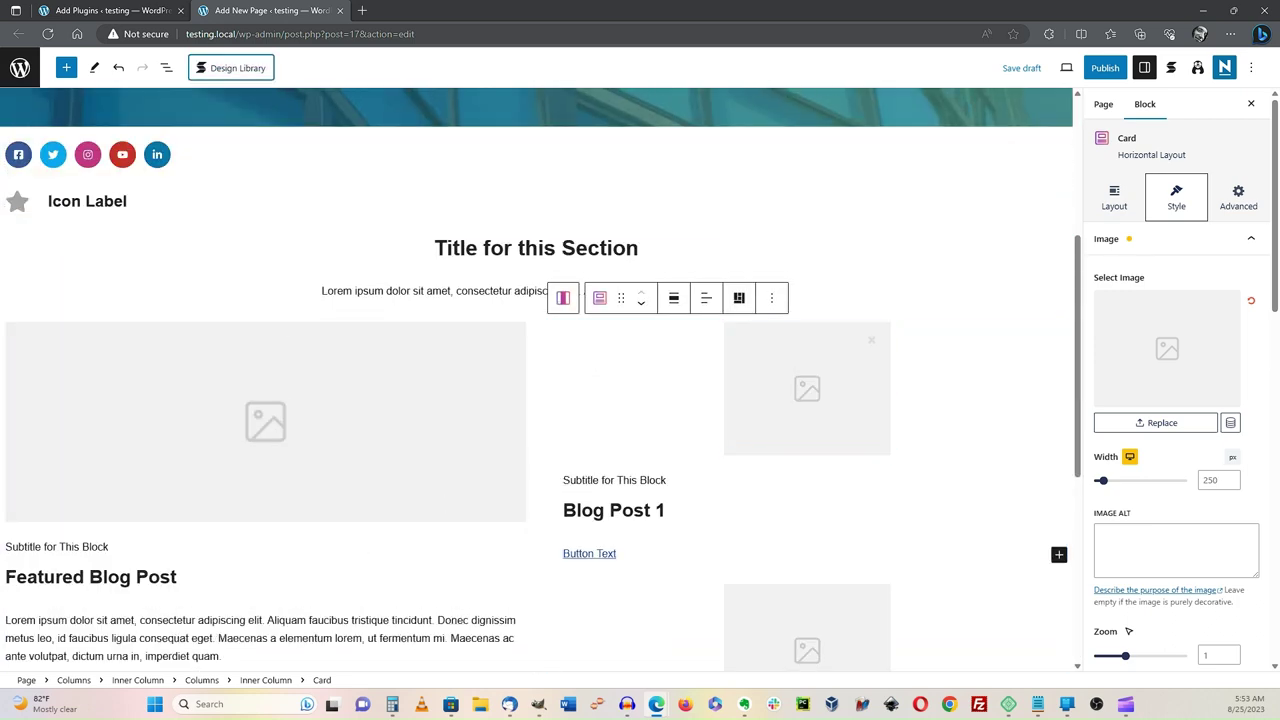
Step: Reopen the Stackable Design Library and survey the wireframes from the blog posts through to the testimonials
click(230, 67)
scroll(760, 543, down, 6)
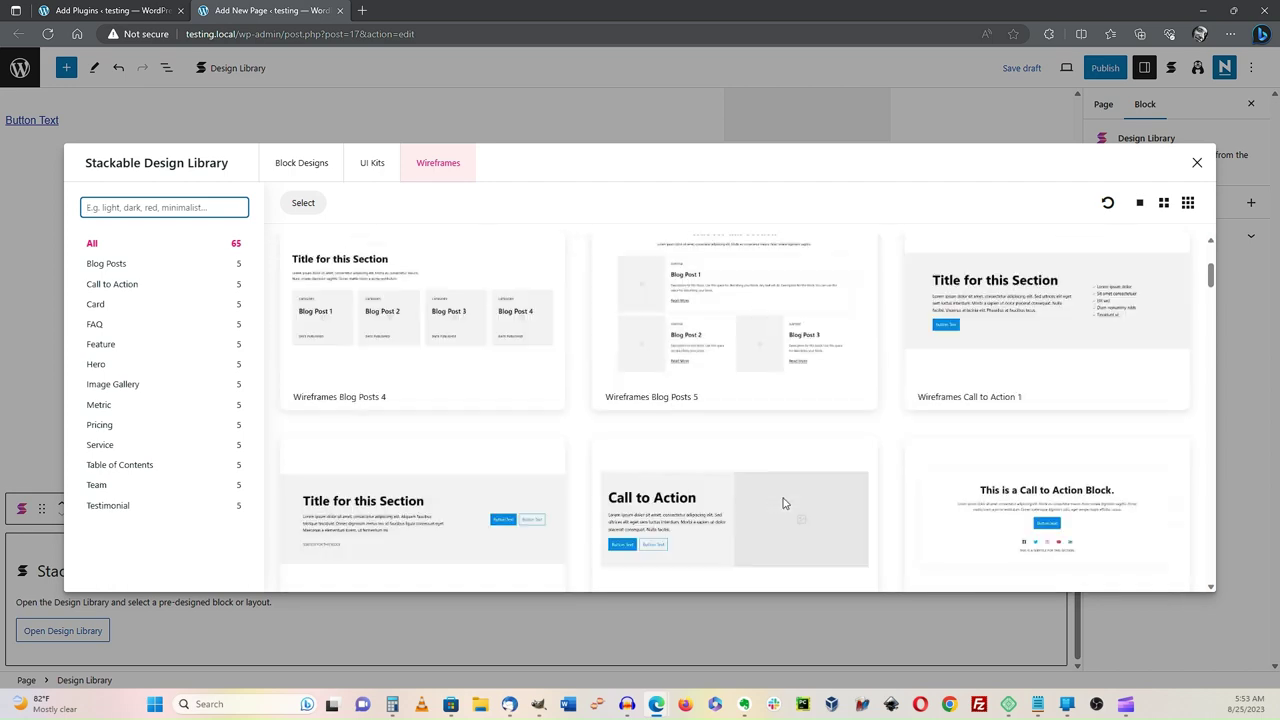
scroll(784, 503, down, 10)
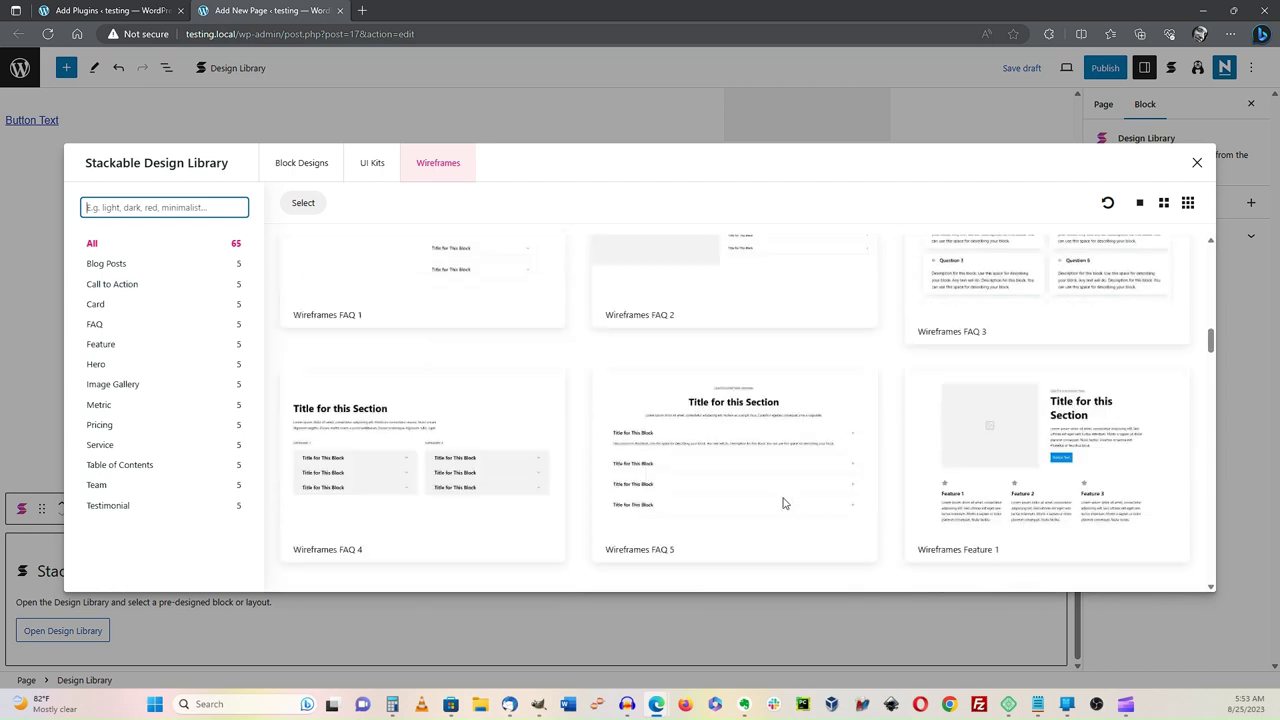
scroll(784, 503, down, 10)
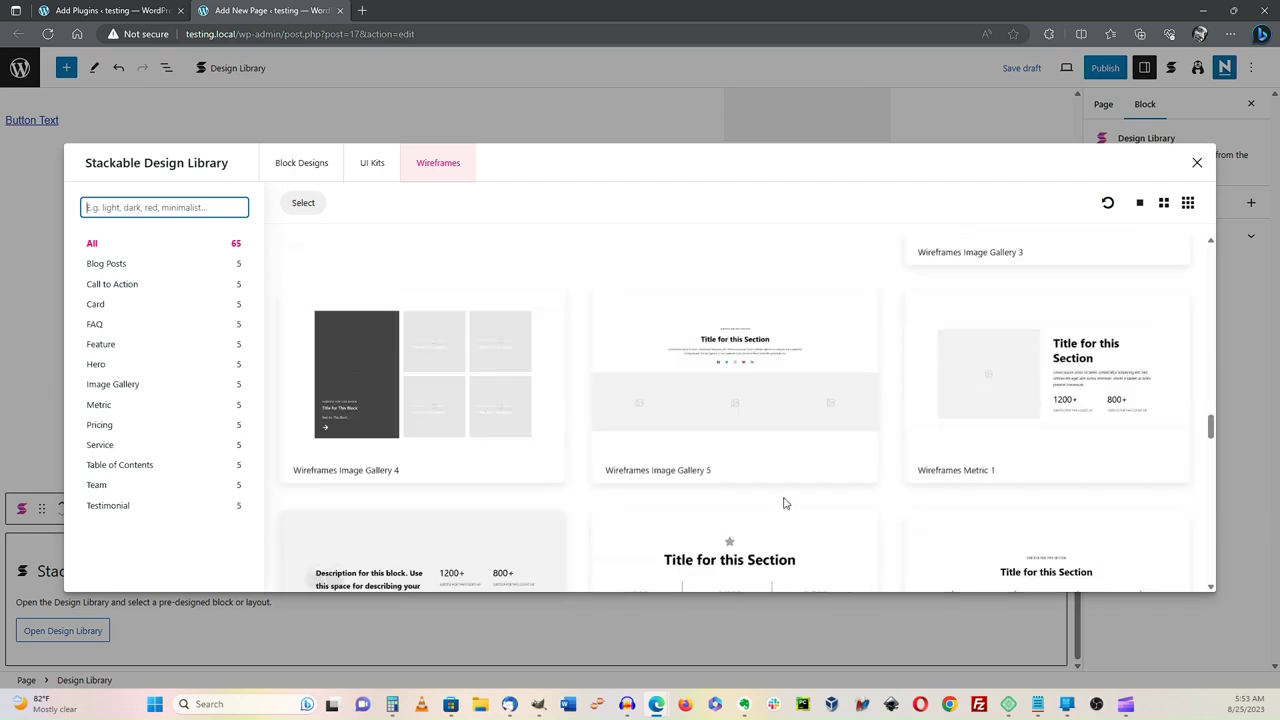
scroll(784, 503, down, 10)
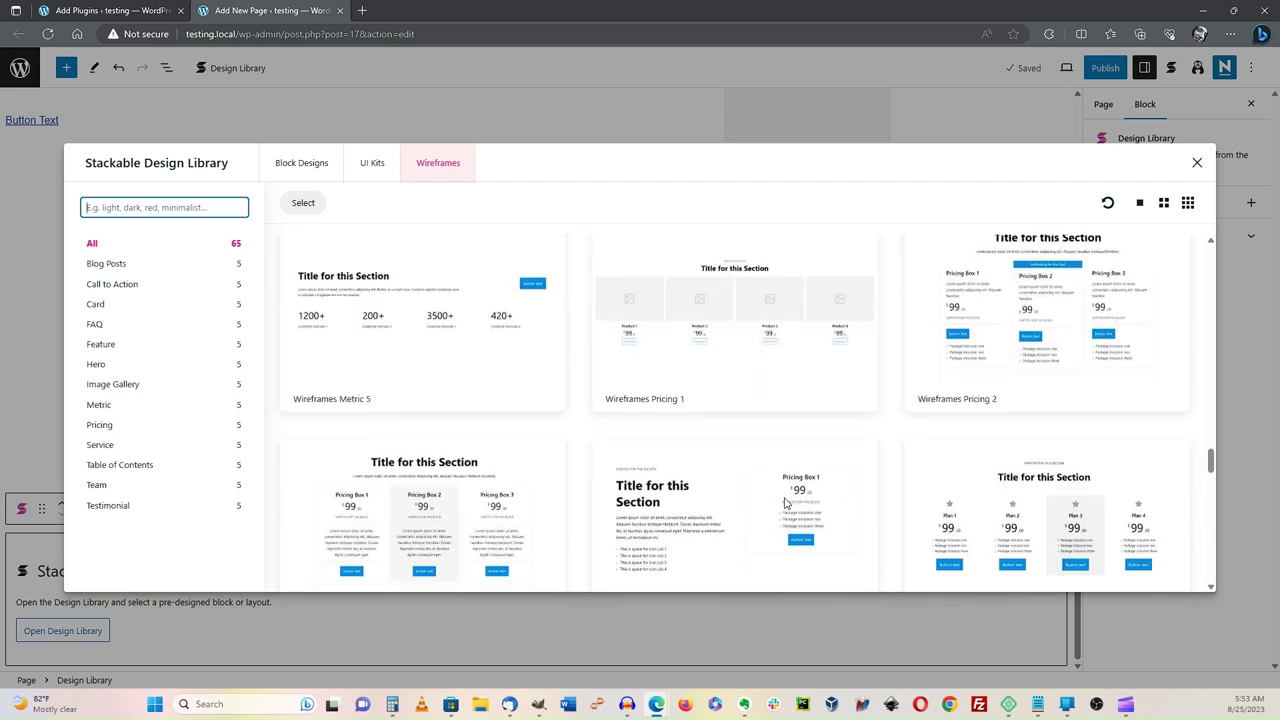
scroll(784, 510, down, 10)
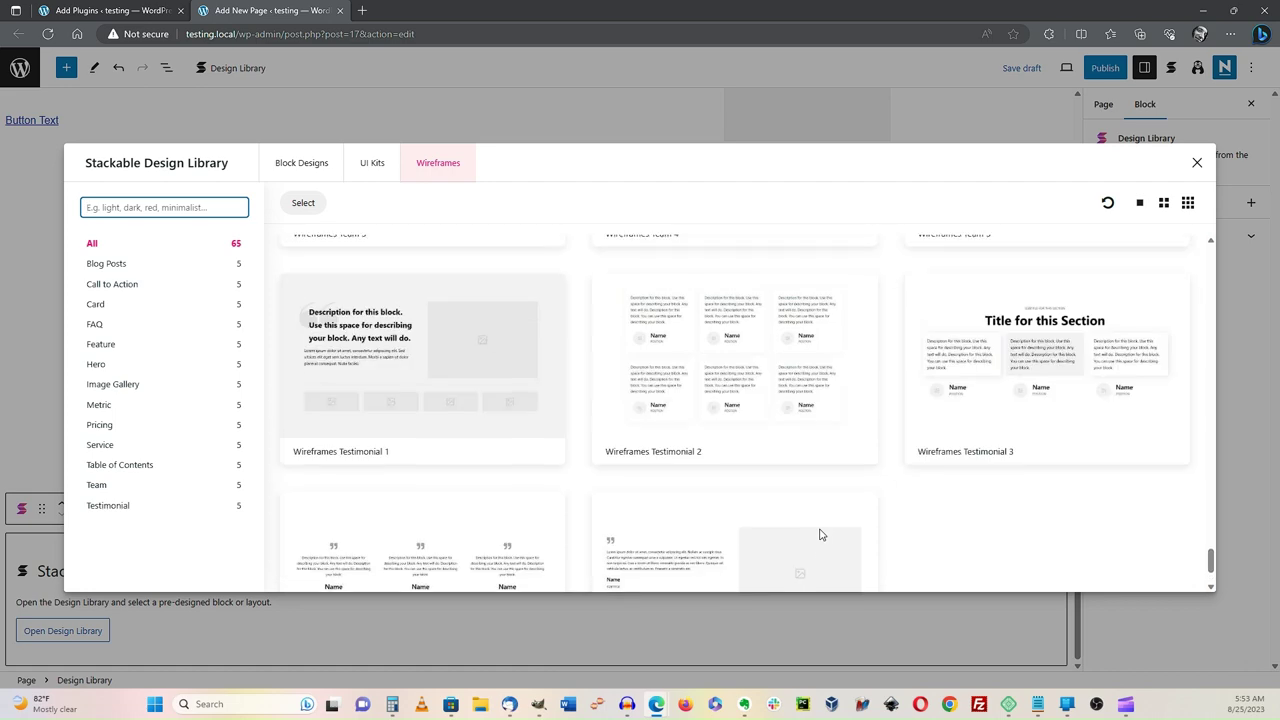
Step: Return to the FAQ wireframes and insert Wireframes FAQ 3 into the page
scroll(790, 540, up, 20)
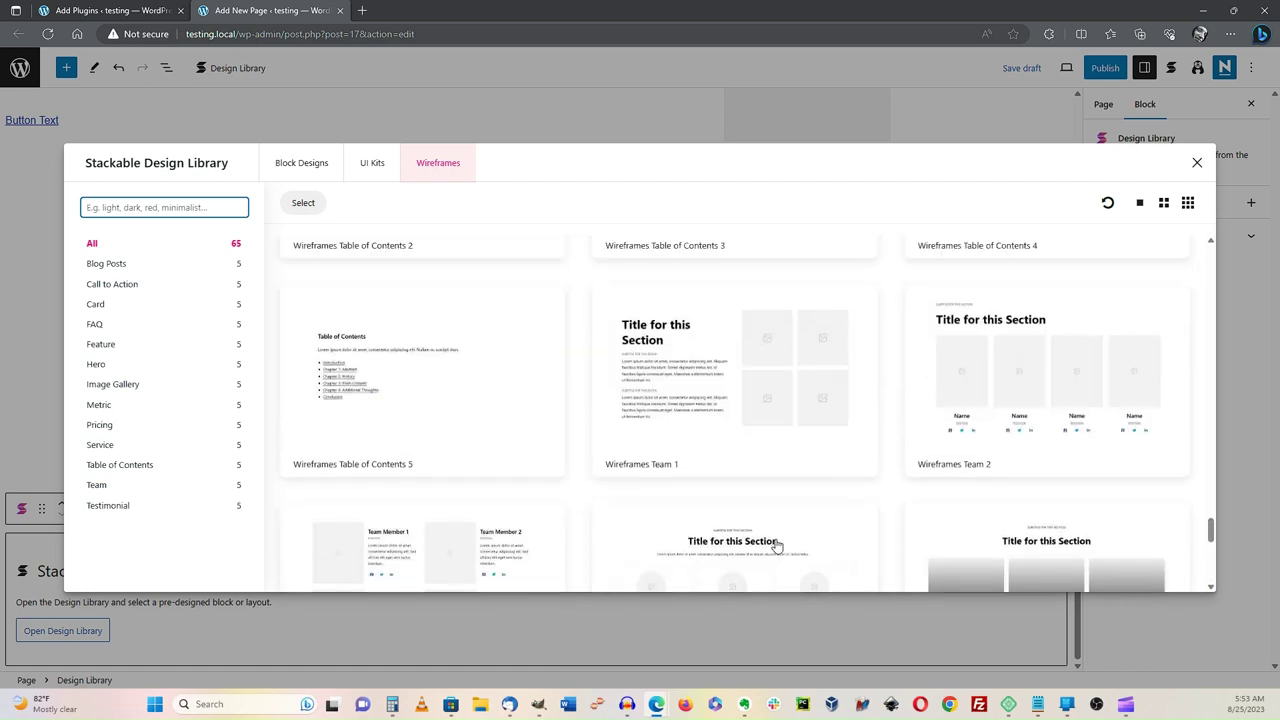
scroll(777, 545, up, 12)
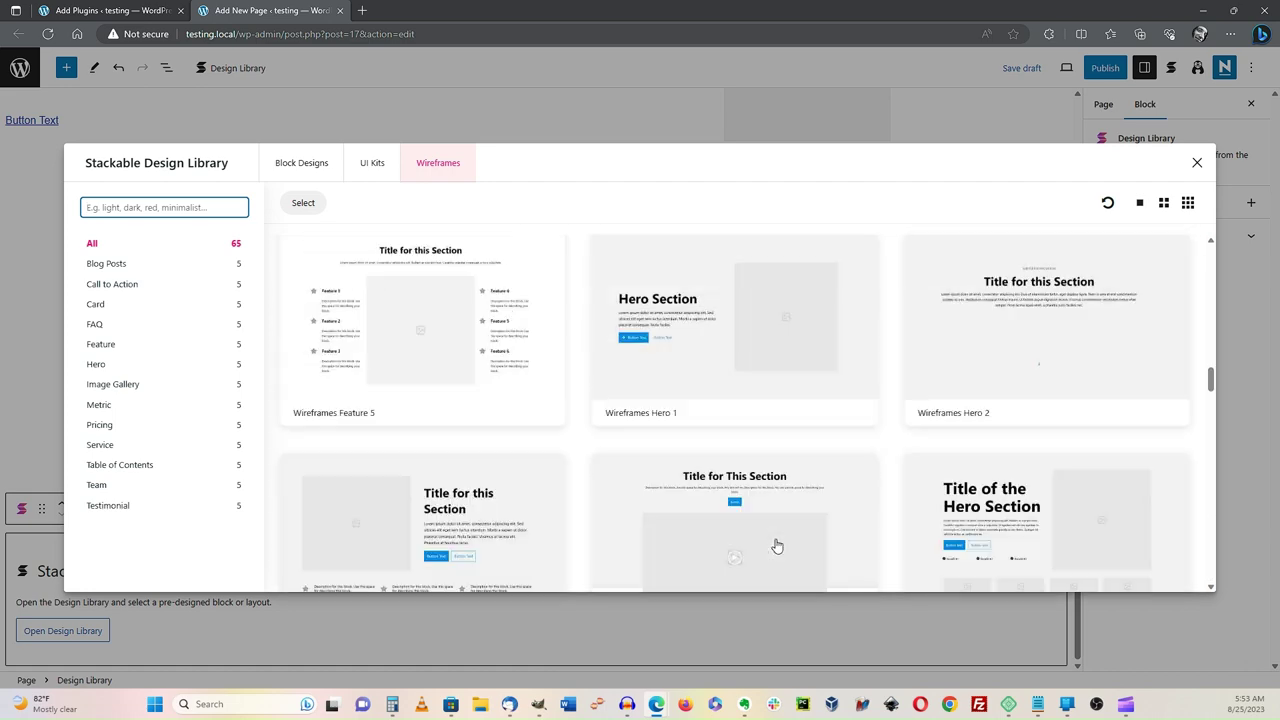
scroll(775, 543, up, 5)
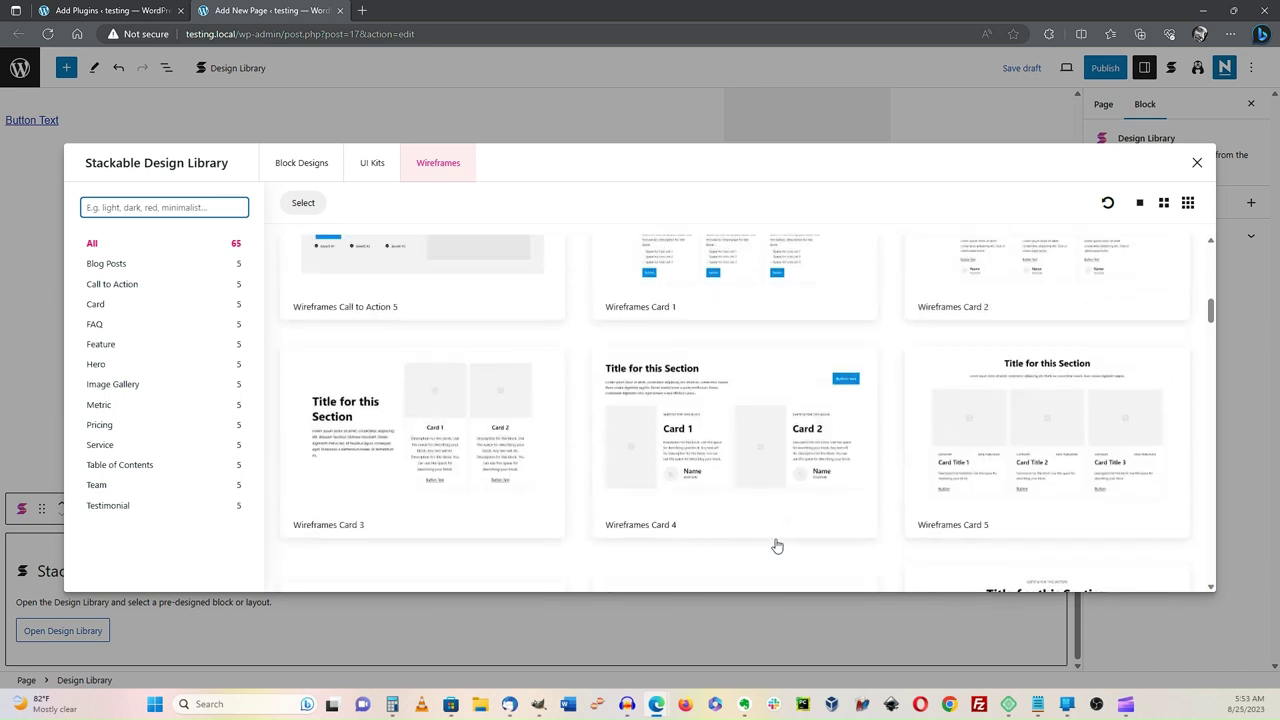
scroll(775, 543, down, 2)
click(979, 422)
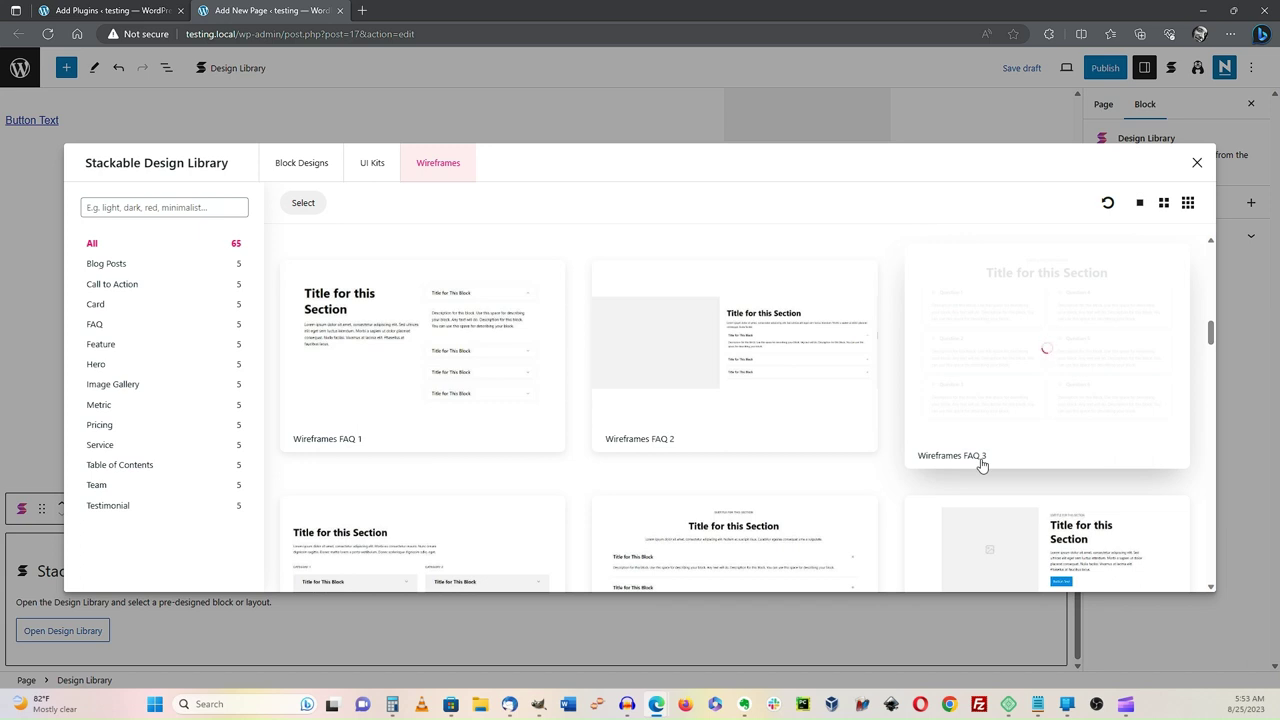
click(980, 345)
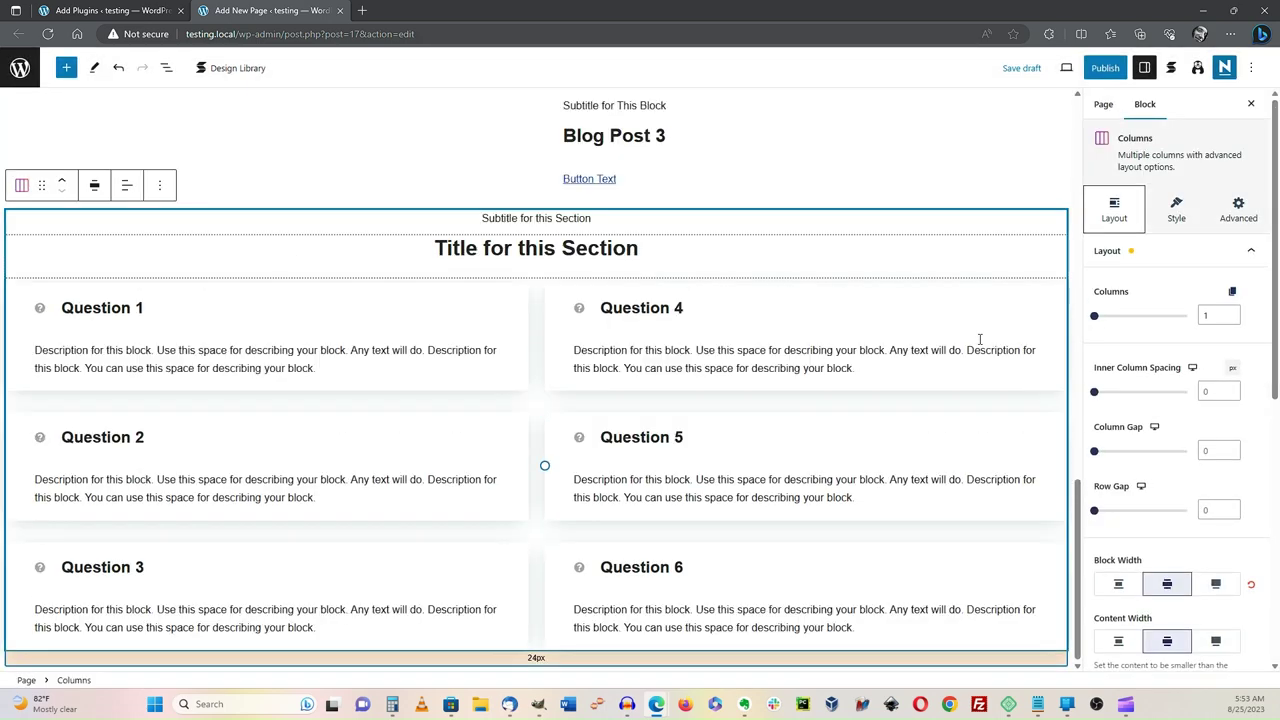
Step: Review the page layout from the call to action banner down to the FAQ section, inspecting the banner's block and the FAQ subtitle
scroll(386, 437, up, 6)
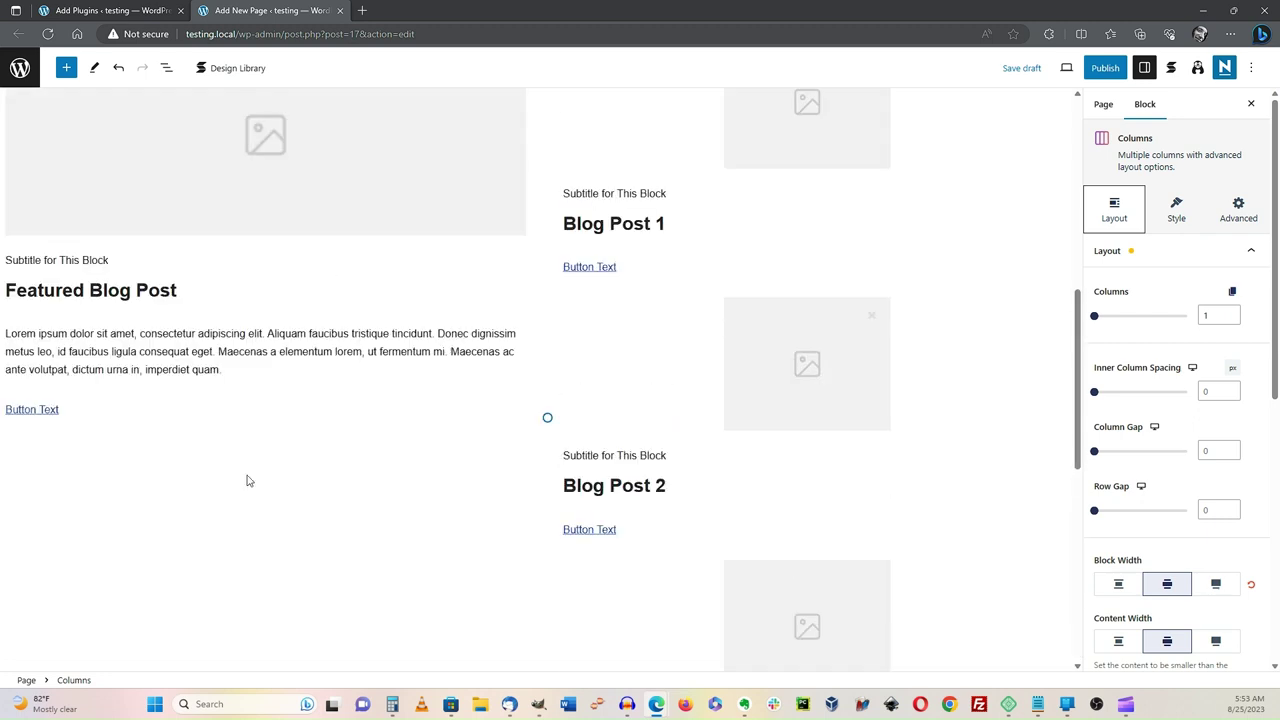
scroll(379, 523, up, 6)
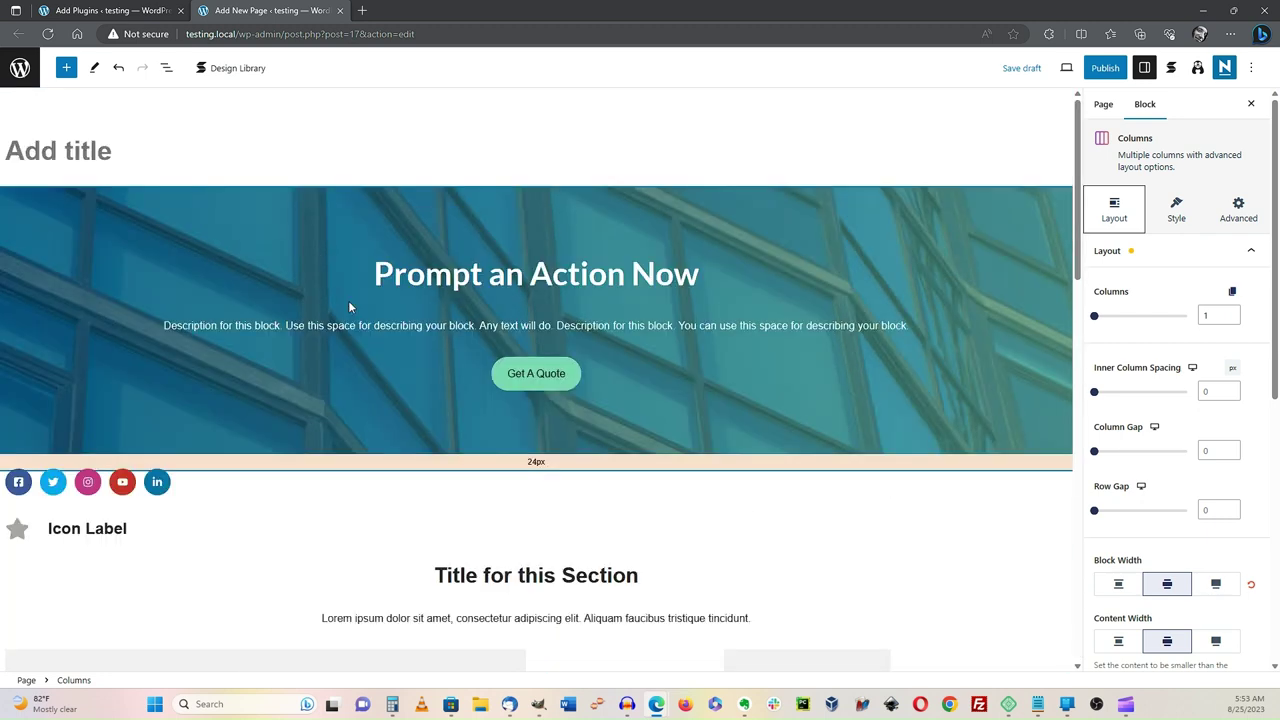
click(156, 340)
scroll(156, 340, down, 5)
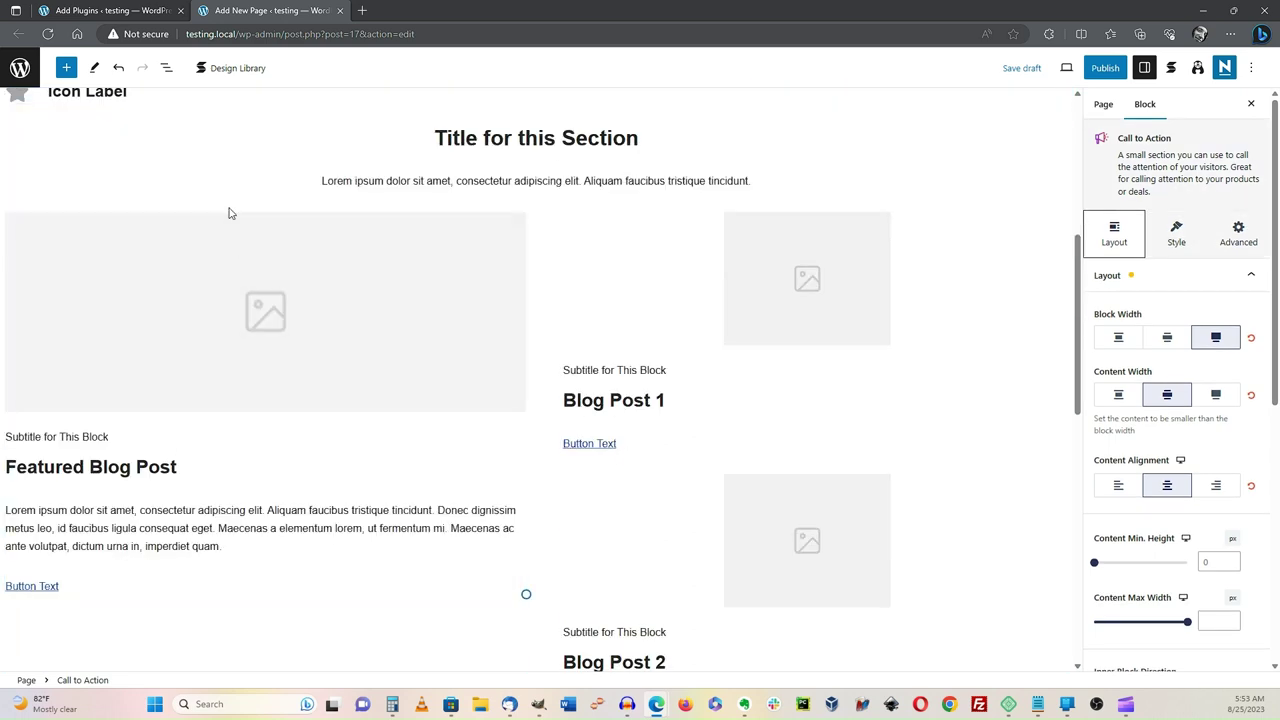
scroll(235, 240, down, 9)
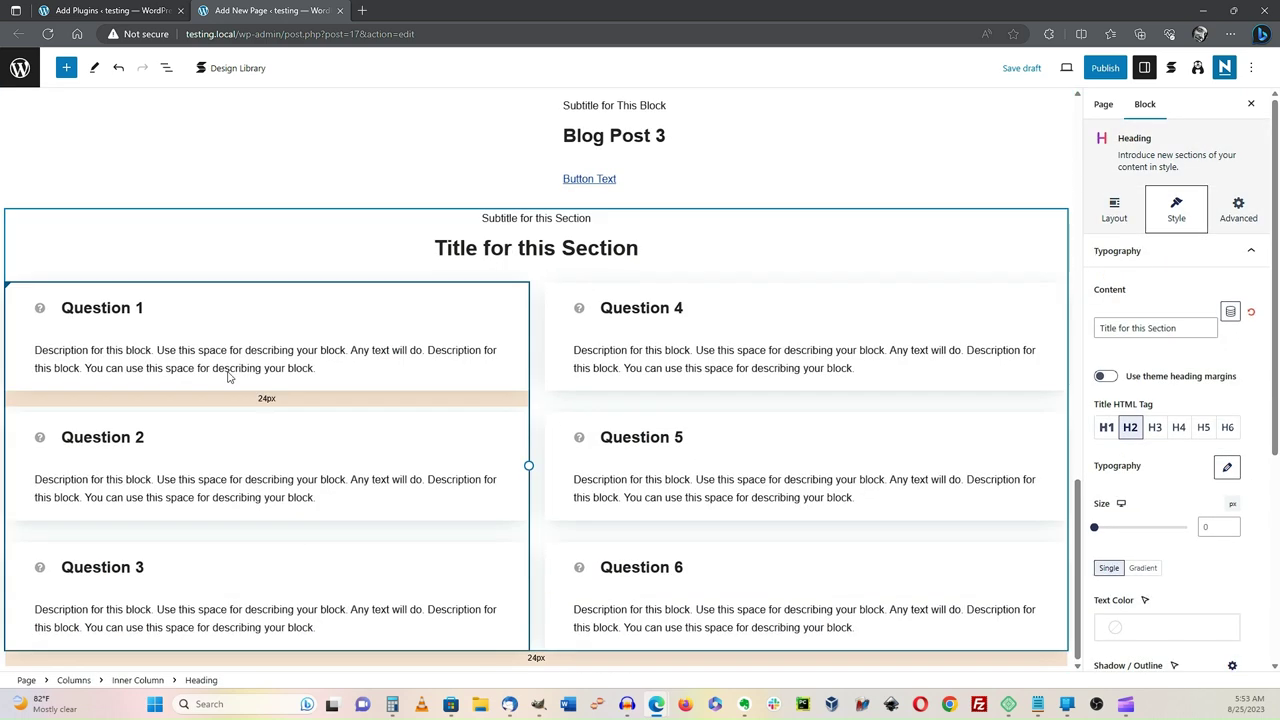
click(160, 214)
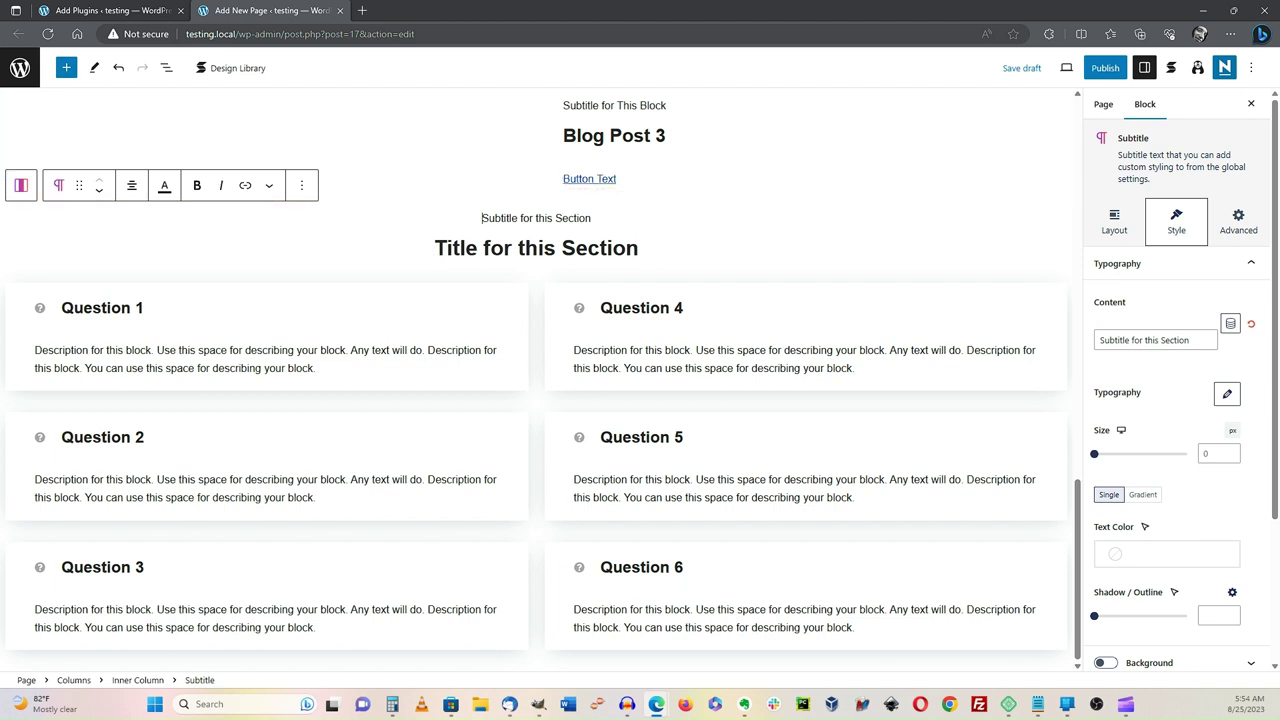
Step: Show the page's block list and select the FAQ section's outermost Columns block
click(166, 67)
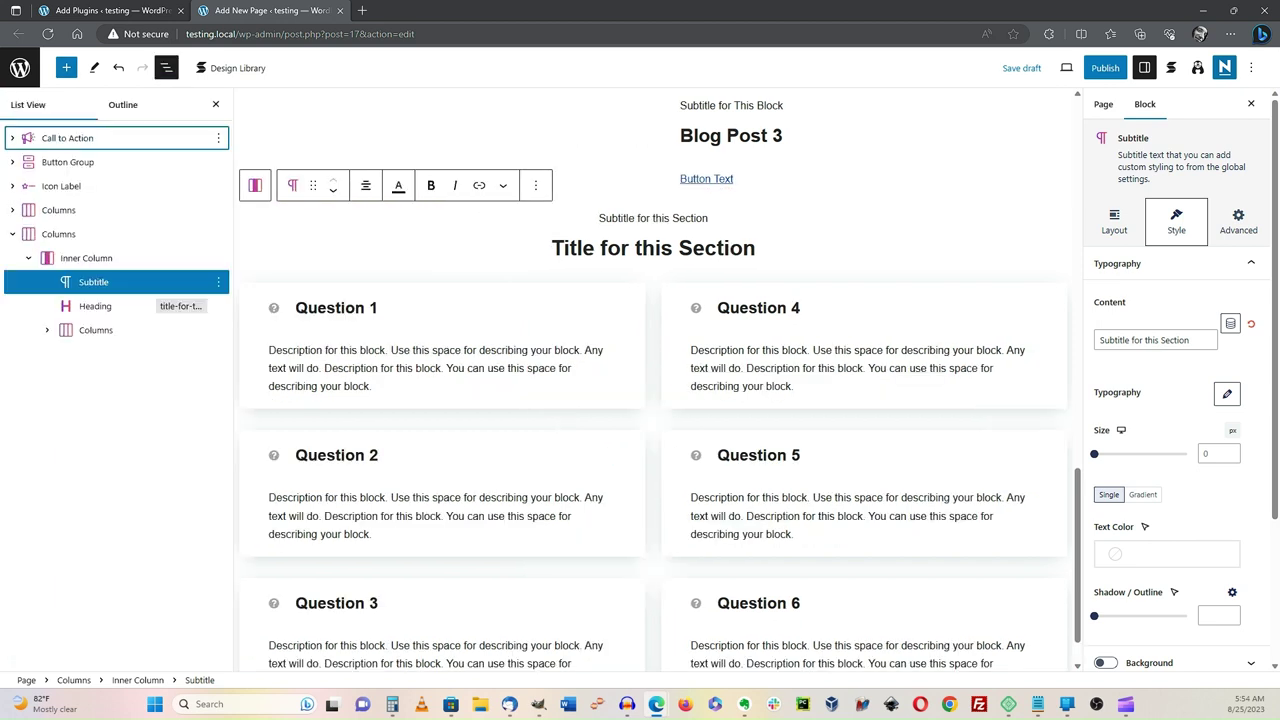
click(90, 258)
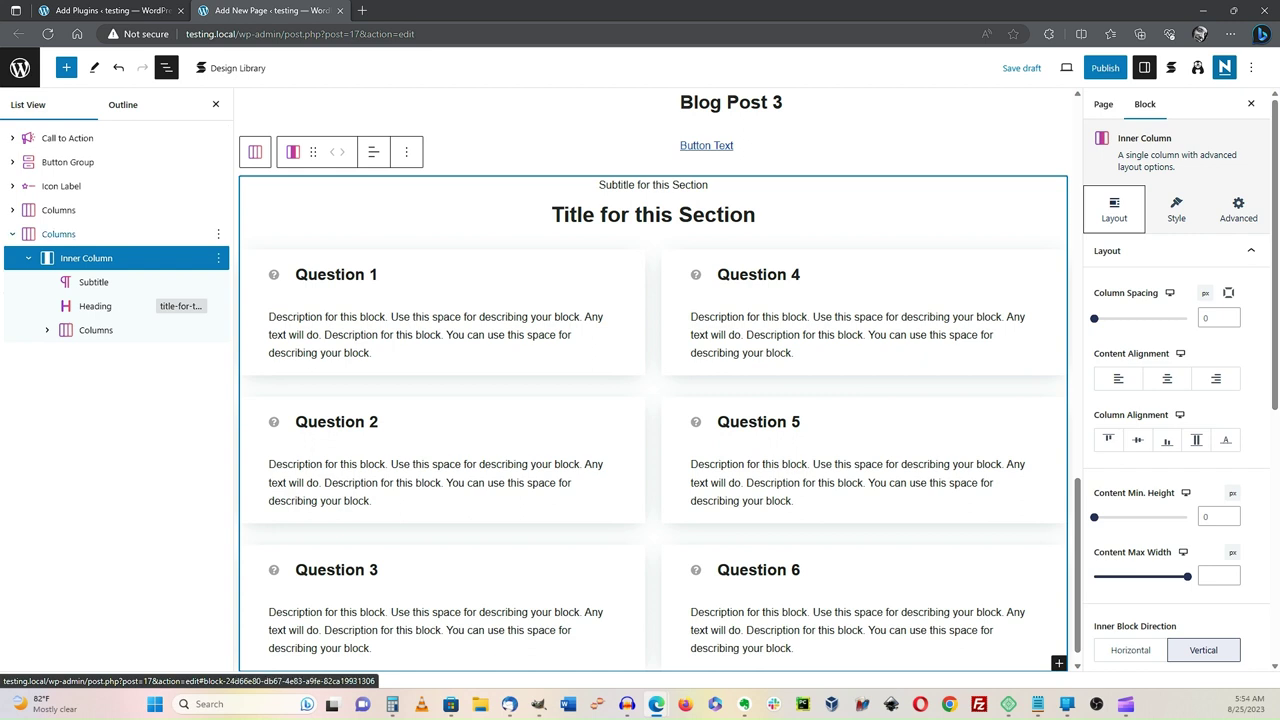
click(58, 234)
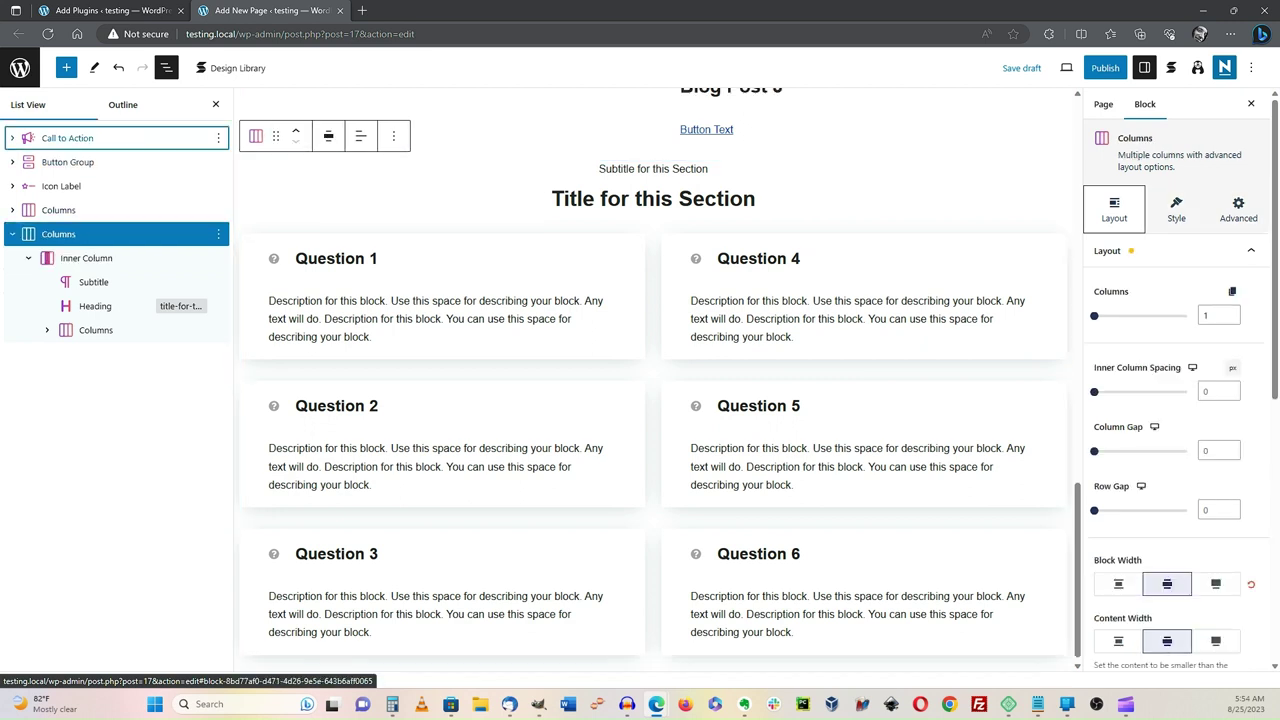
Step: Move the Call to Action block down three places so it sits between the blog posts and FAQ Columns blocks
click(67, 138)
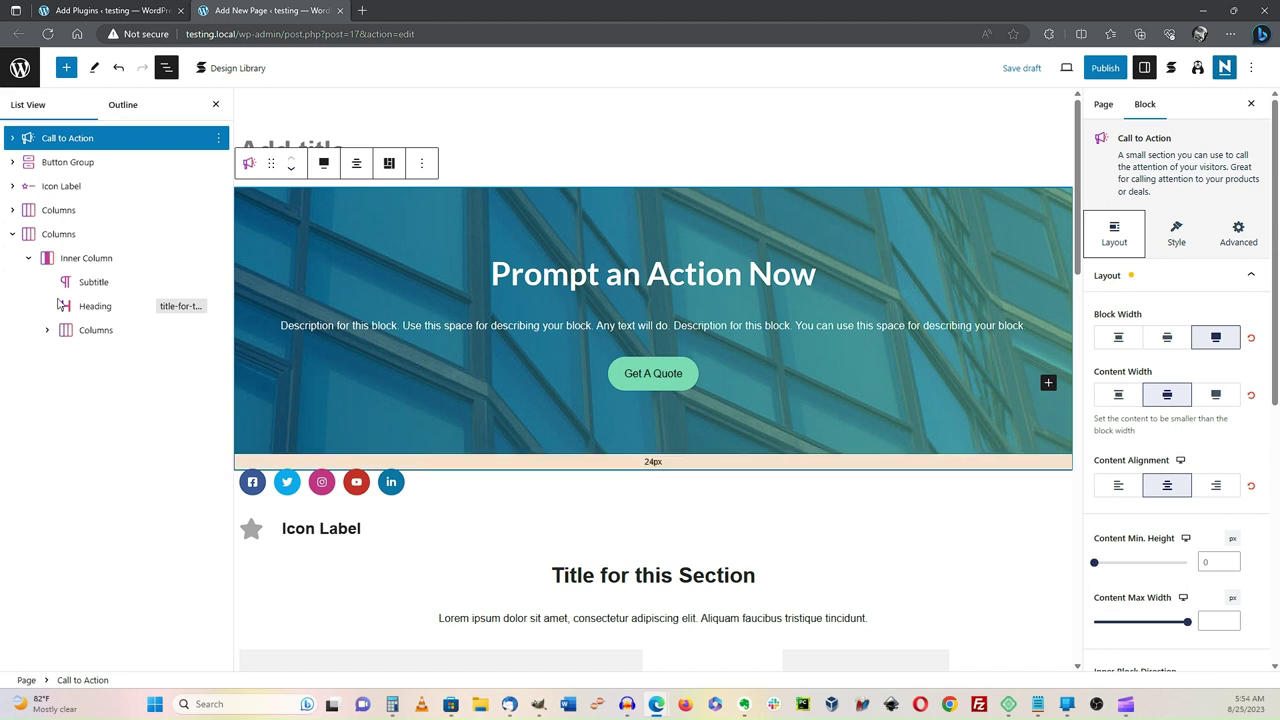
key(ctrl+alt+shift+y)
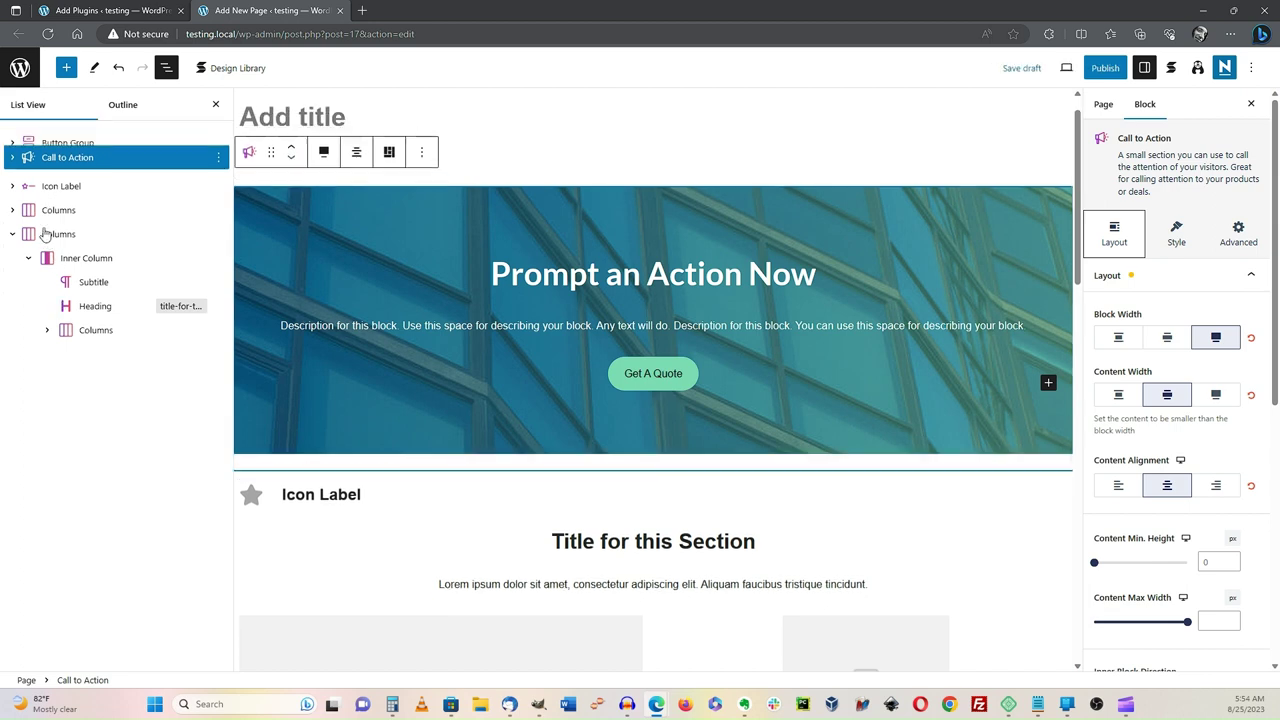
key(ctrl+alt+shift+y)
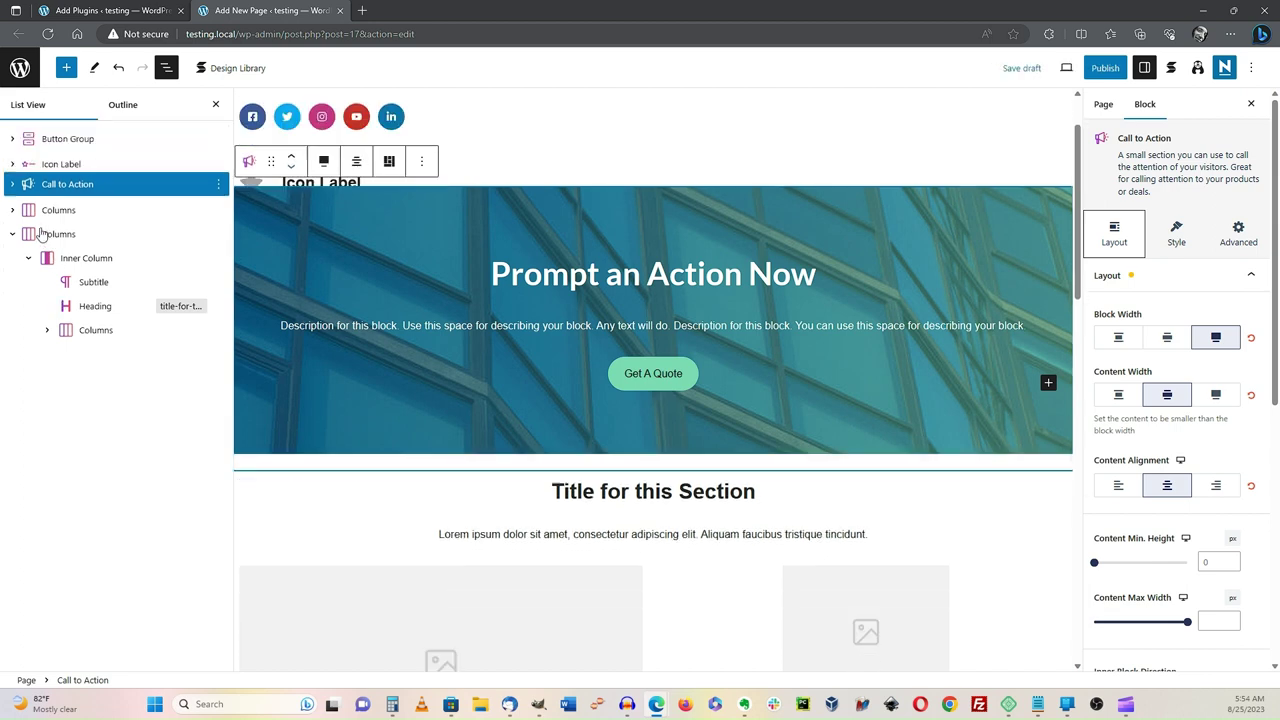
key(ctrl+alt+shift+y)
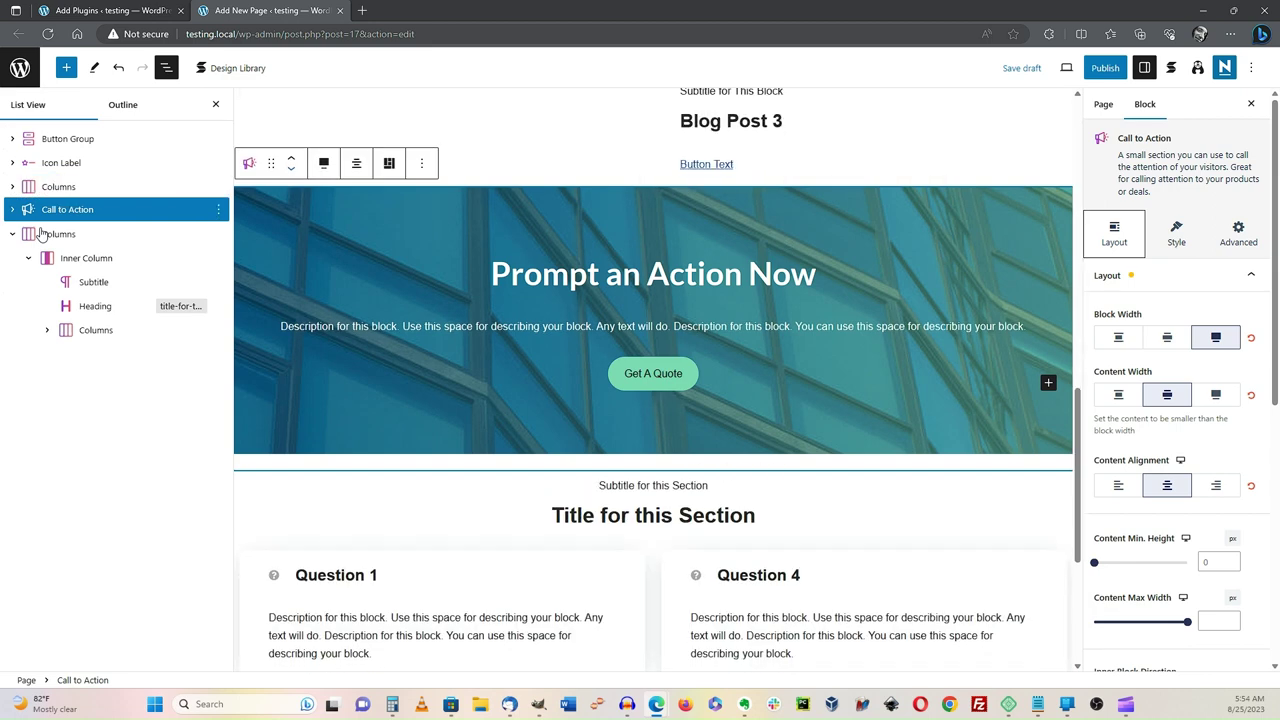
Step: Select the Button Group with the social icons and move it down one place, below the Icon Label
scroll(490, 371, up, 5)
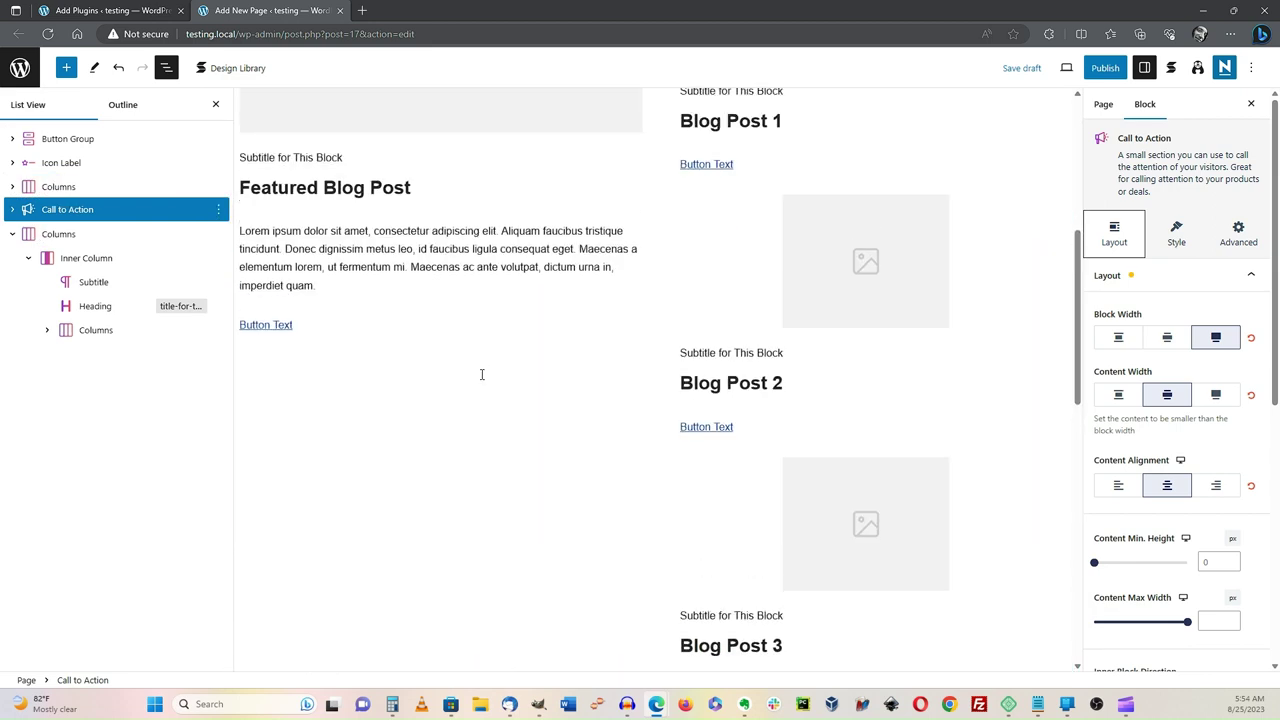
scroll(481, 374, up, 4)
key(Up)
key(Up)
key(Up)
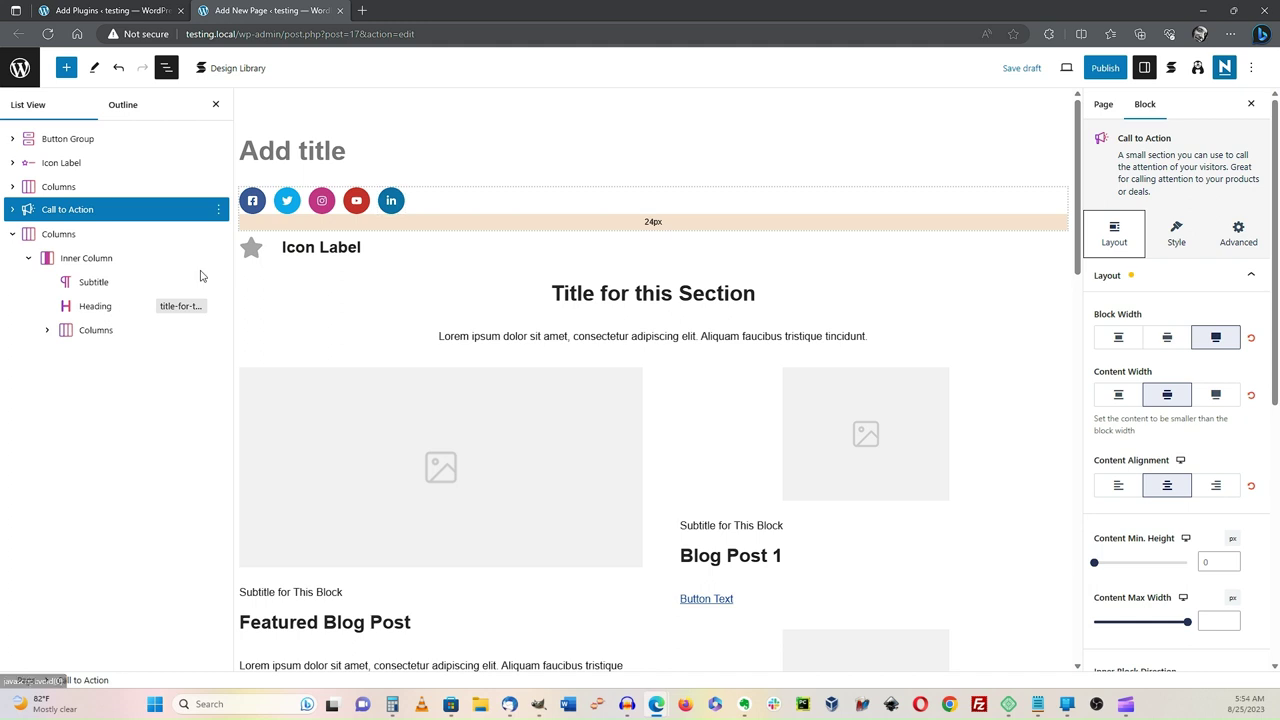
key(Return)
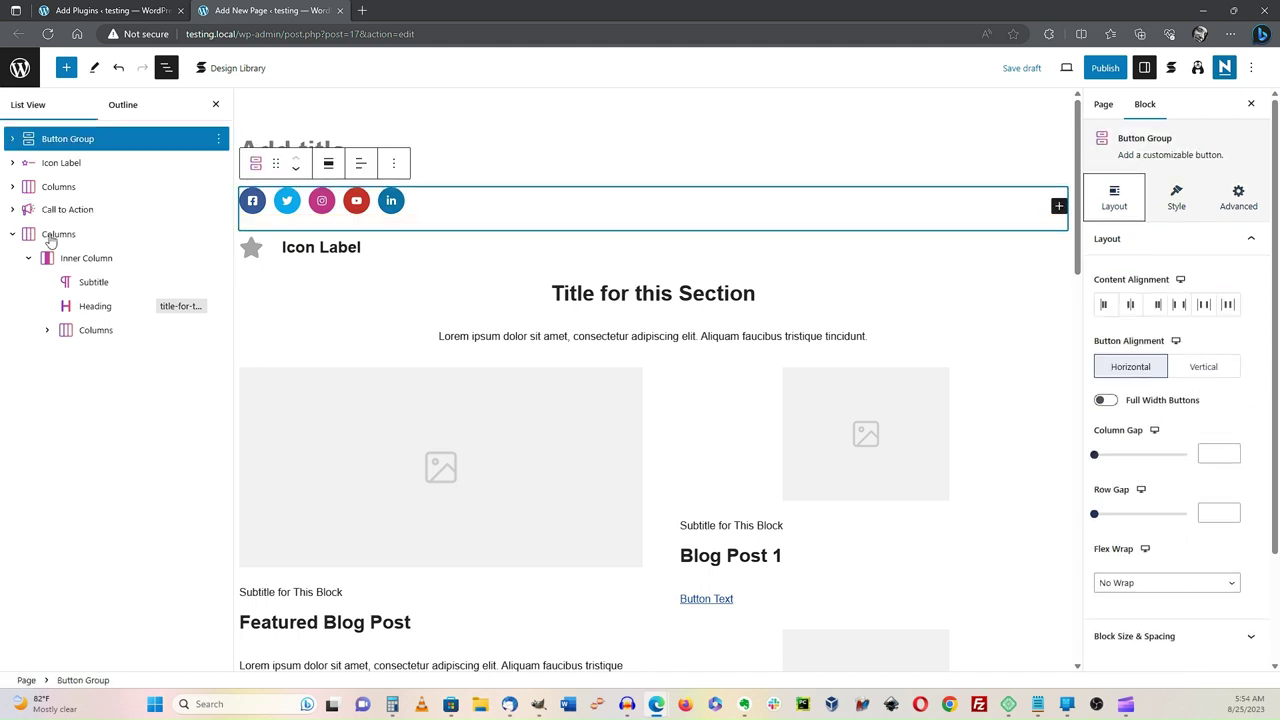
key(ctrl+alt+shift+y)
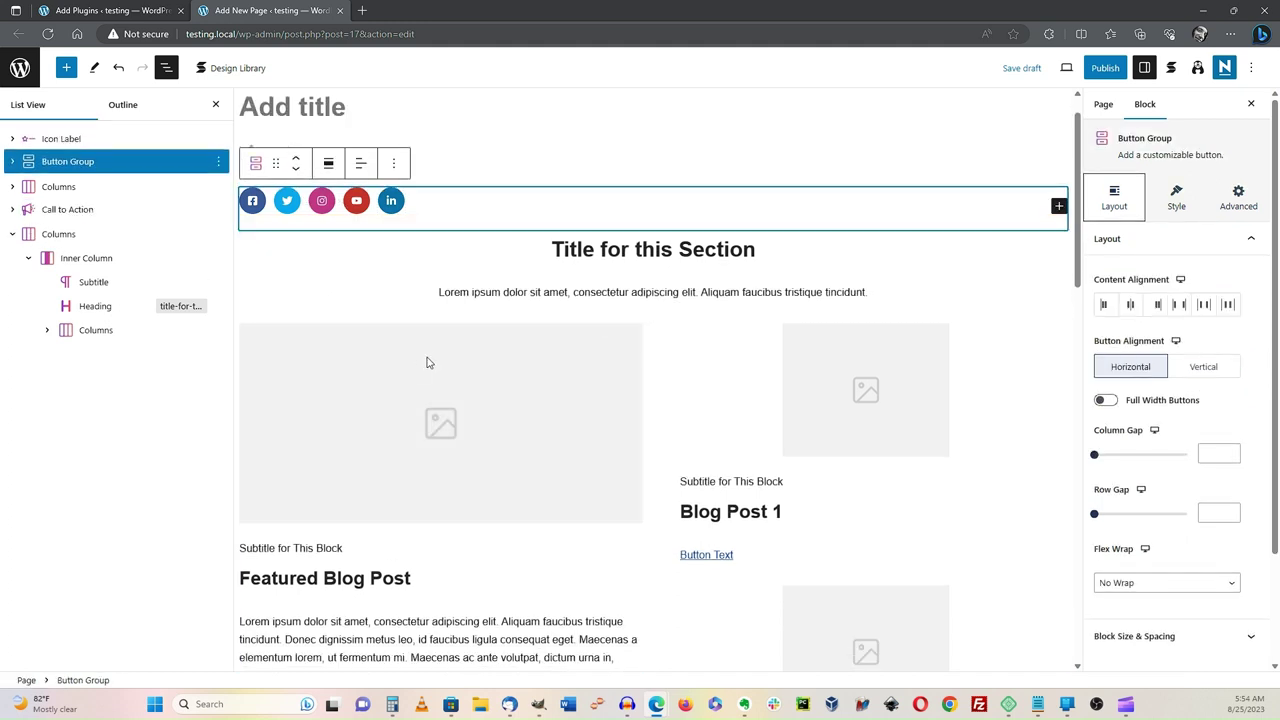
Step: Select the FAQ section's outermost Columns block, move it up above the Call to Action block, and check the new order
scroll(624, 536, down, 5)
scroll(624, 536, down, 8)
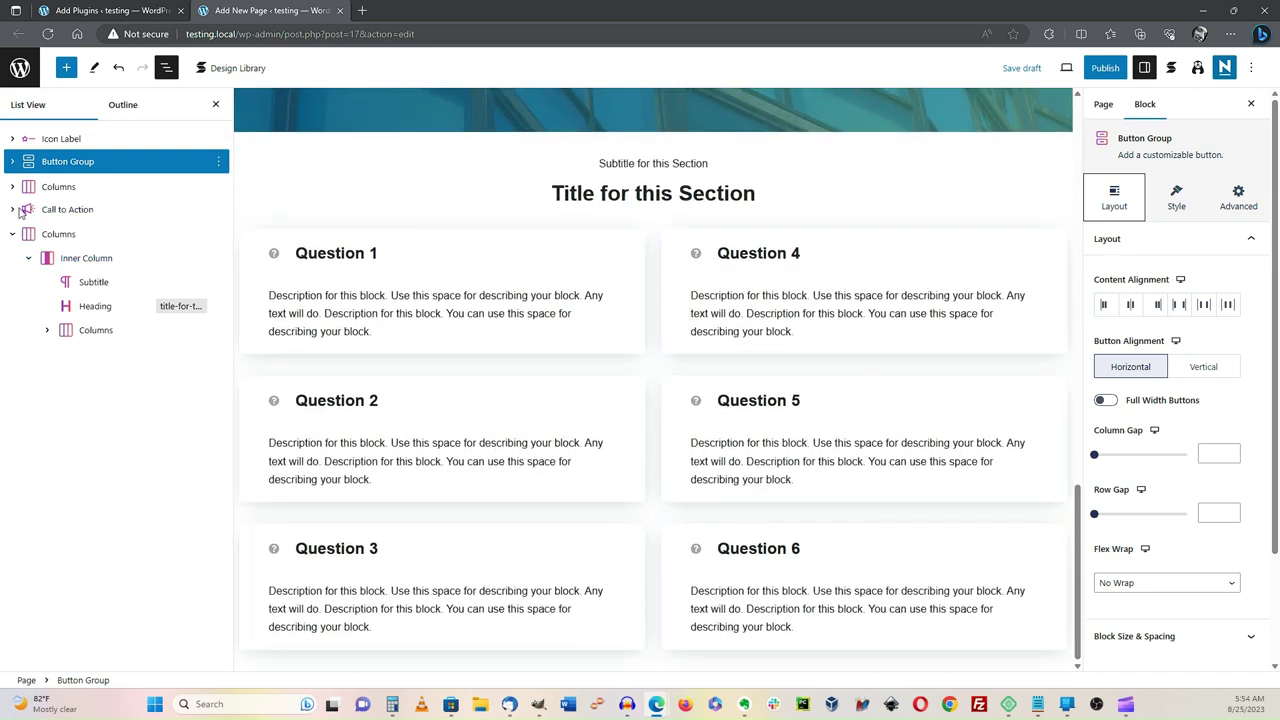
click(653, 163)
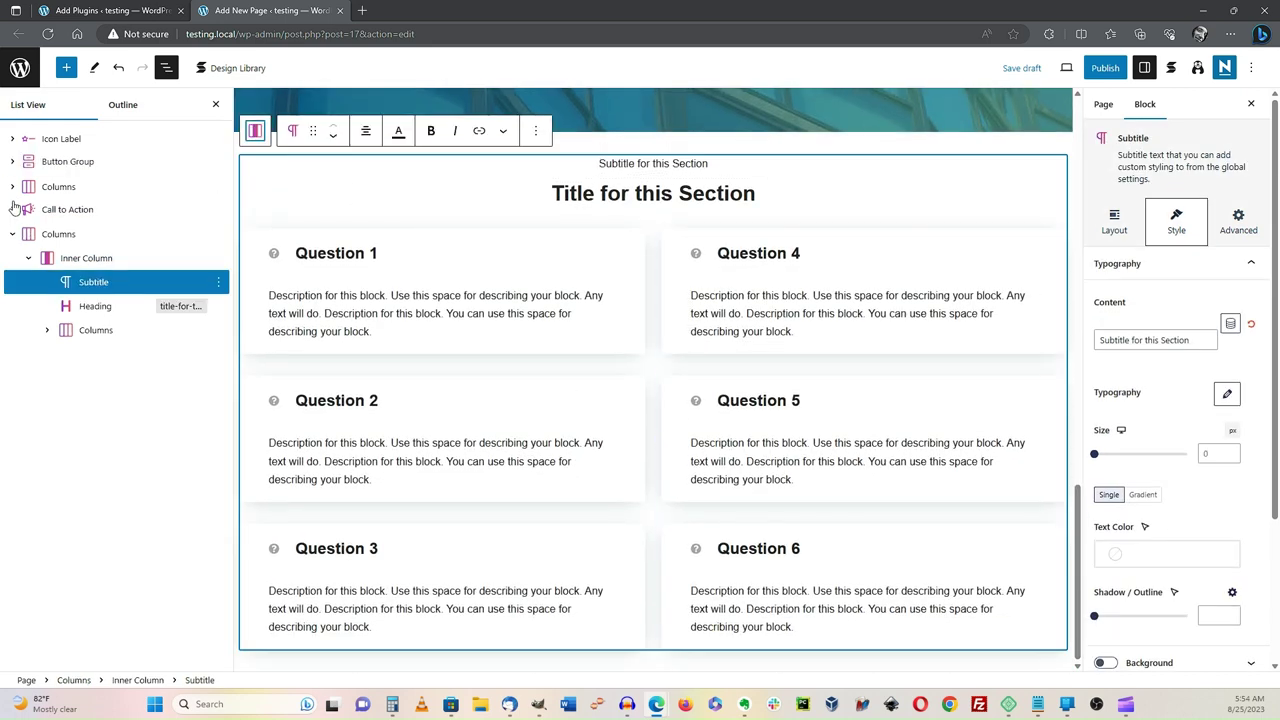
click(86, 258)
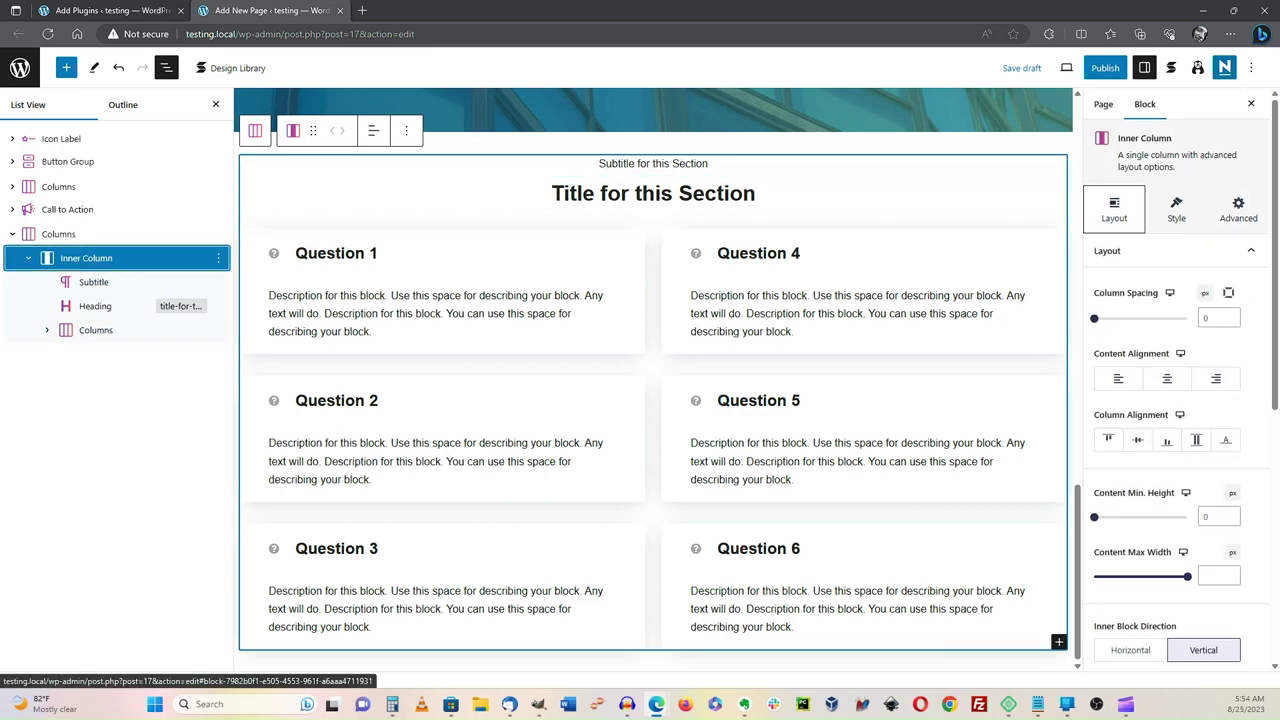
click(40, 234)
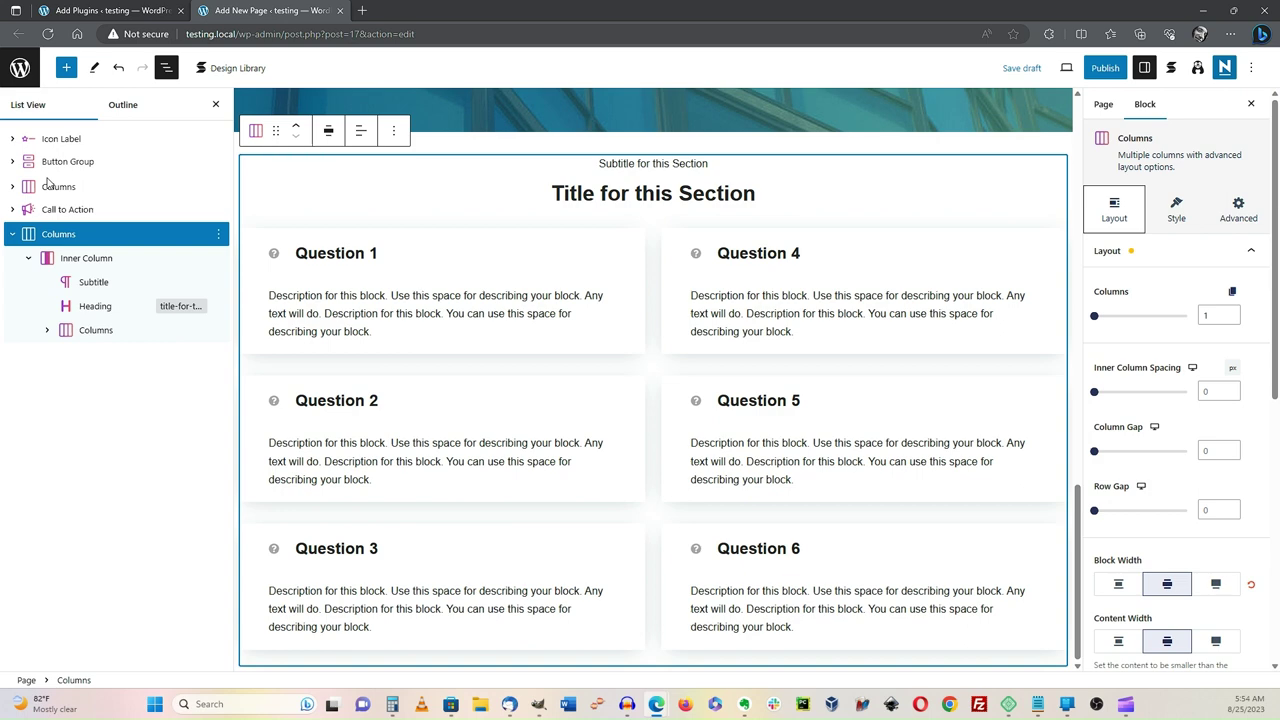
key(ctrl+shift+alt+t)
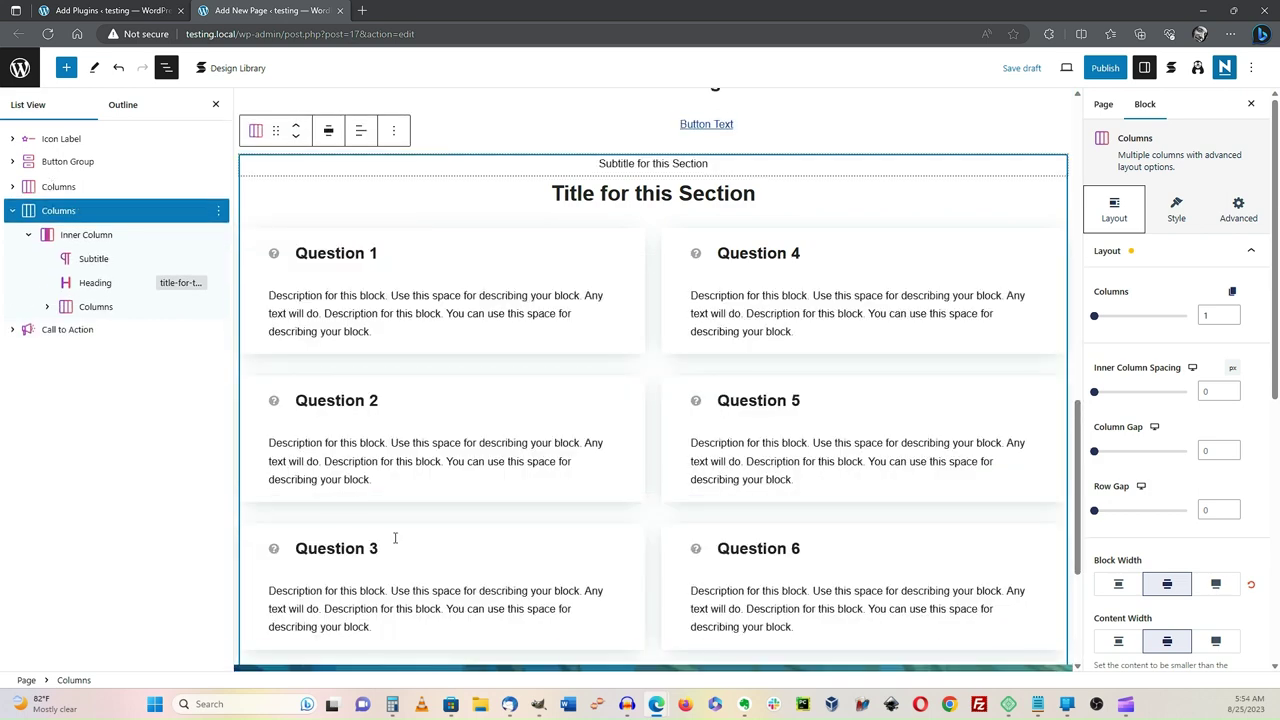
scroll(533, 600, down, 3)
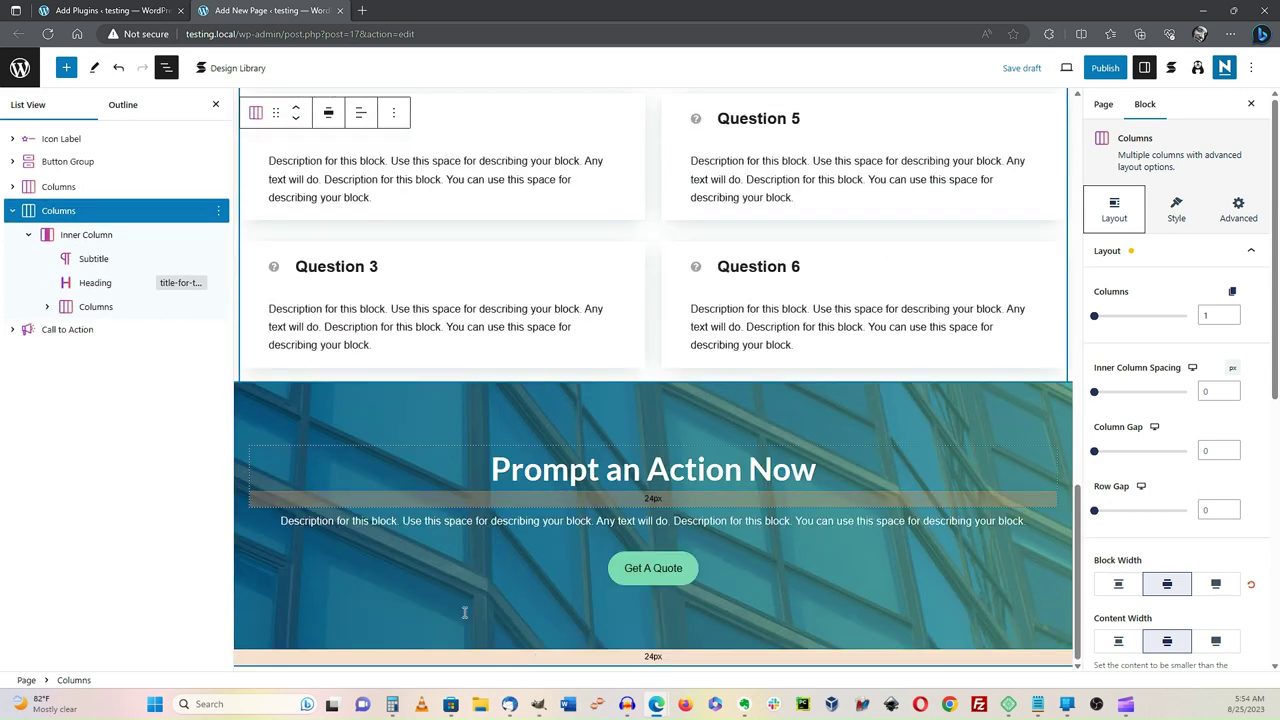